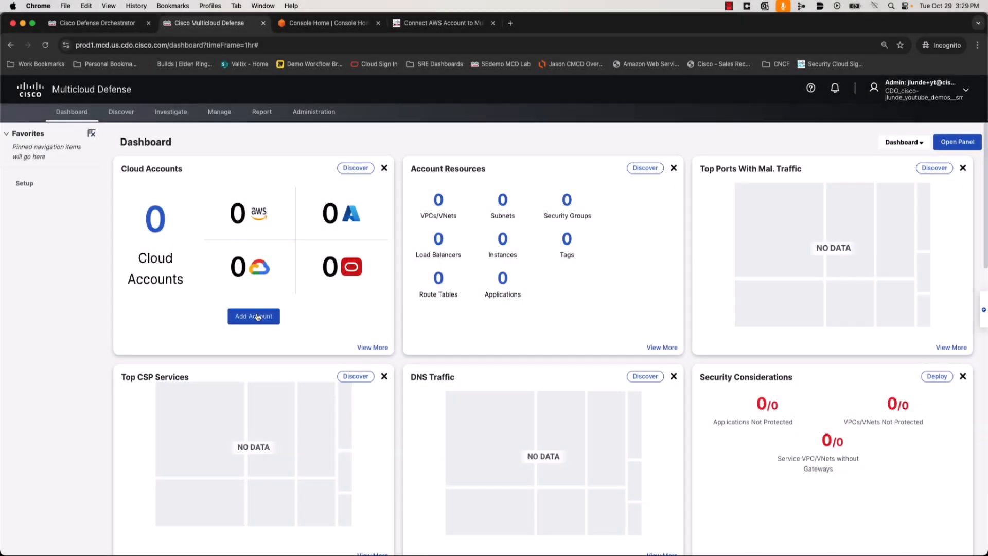
- Start adding an AWS cloud account and launch its CloudFormation stack, accepting the cloud cost notice
left_click(258, 316)
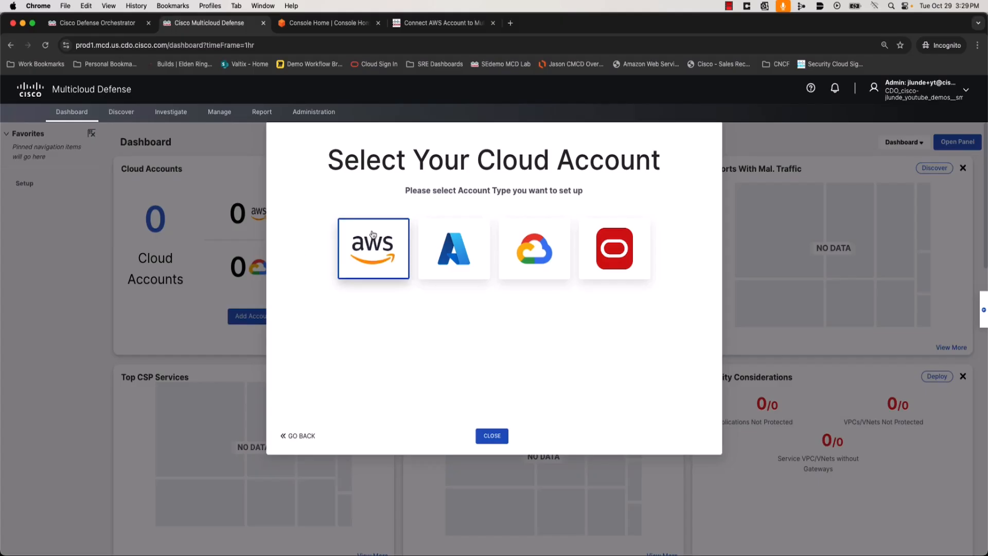
left_click(375, 267)
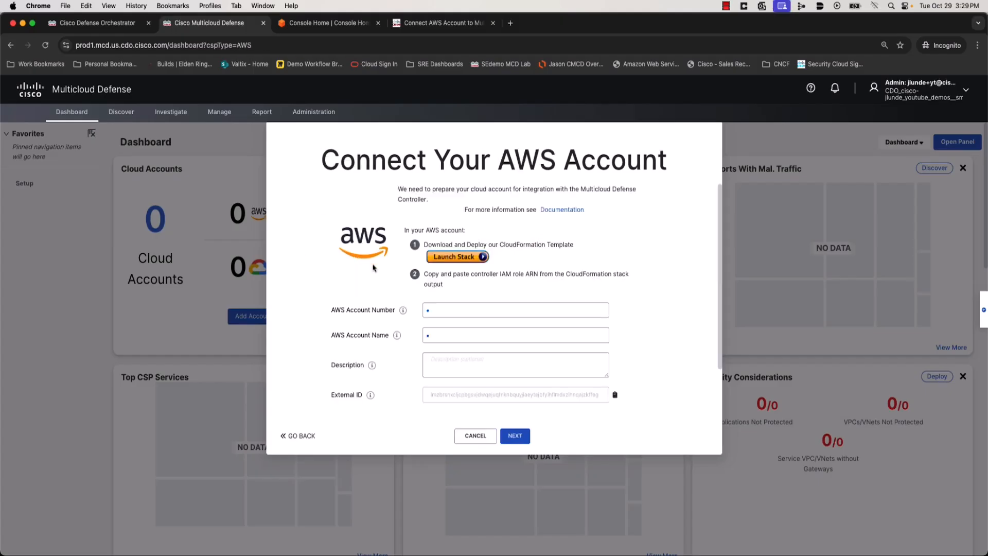
left_click(353, 27)
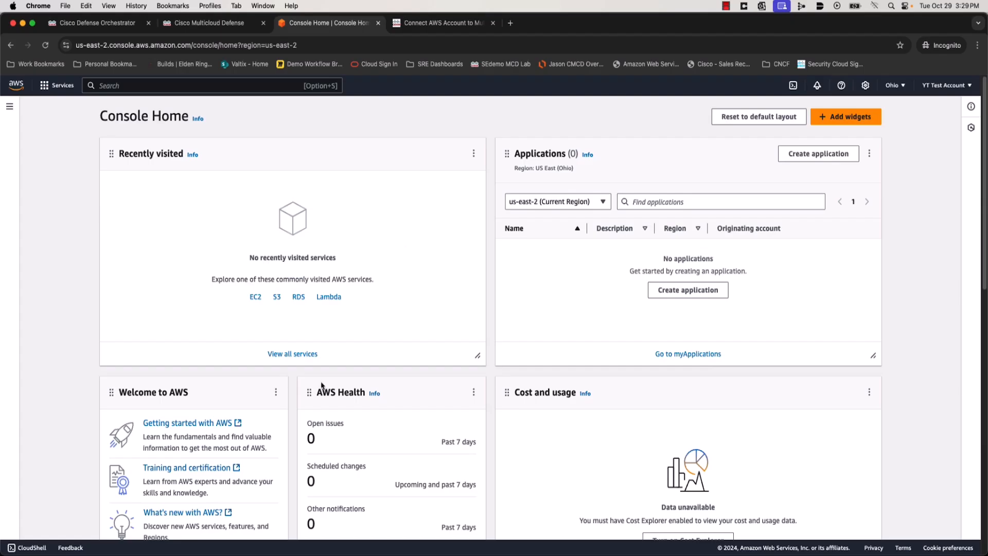
left_click(227, 26)
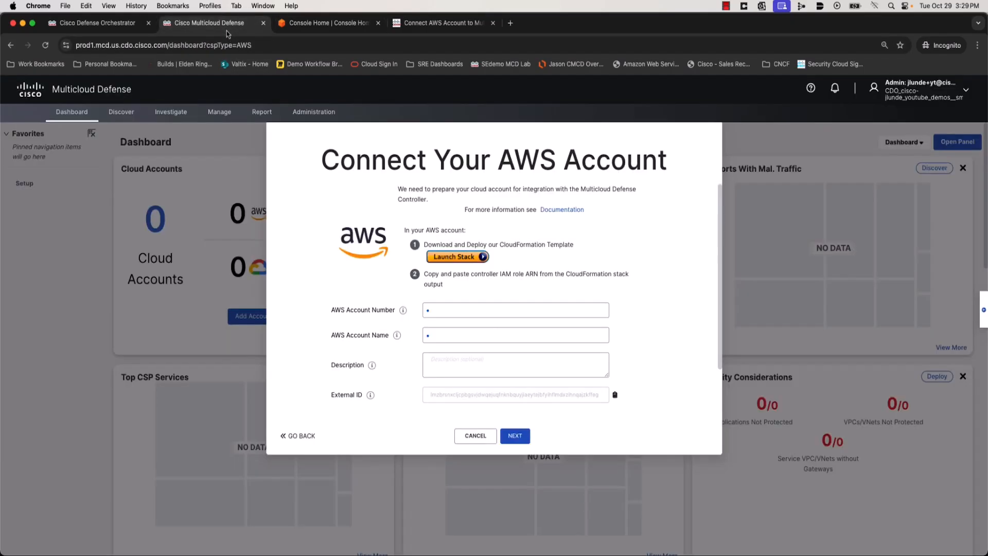
left_click(447, 258)
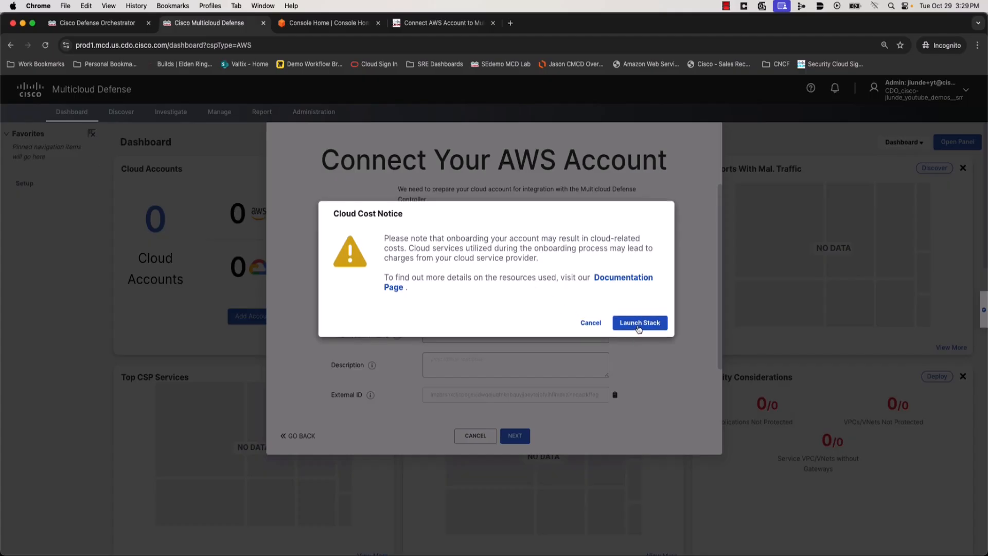
left_click(639, 324)
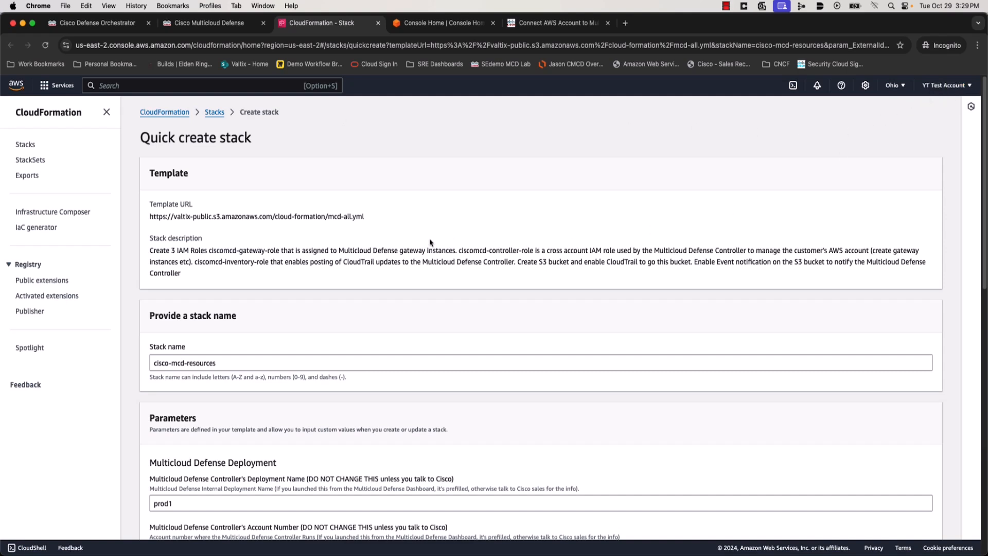
- Download the CloudFormation template from its template URL and save it as mcd-all.yml in Downloads
left_click_drag(149, 217, 378, 221)
right_click(359, 216)
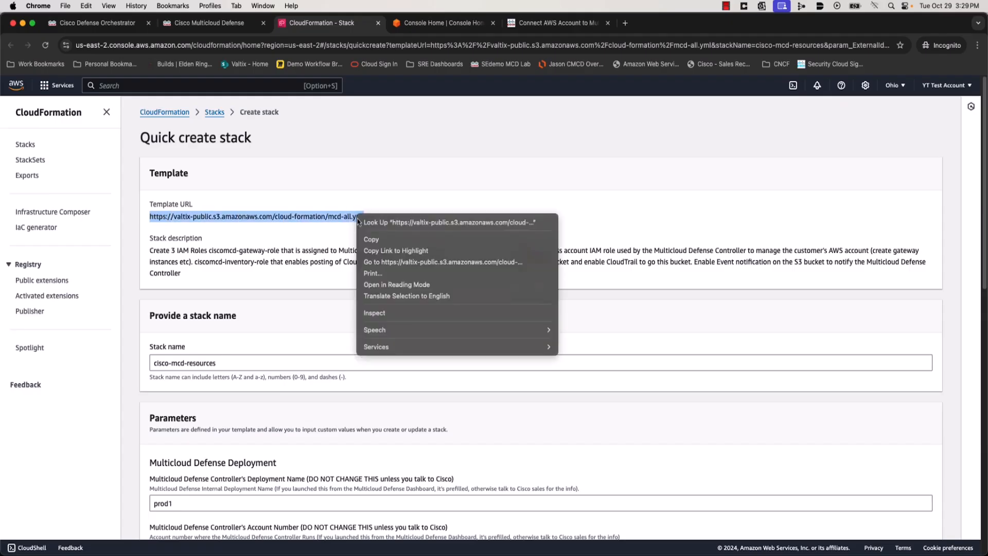
left_click(377, 262)
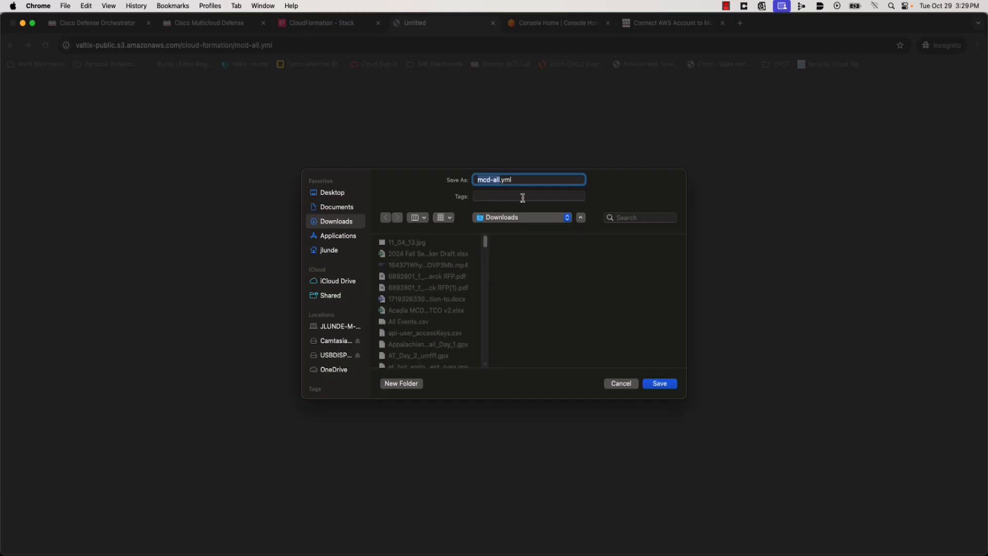
left_click(659, 384)
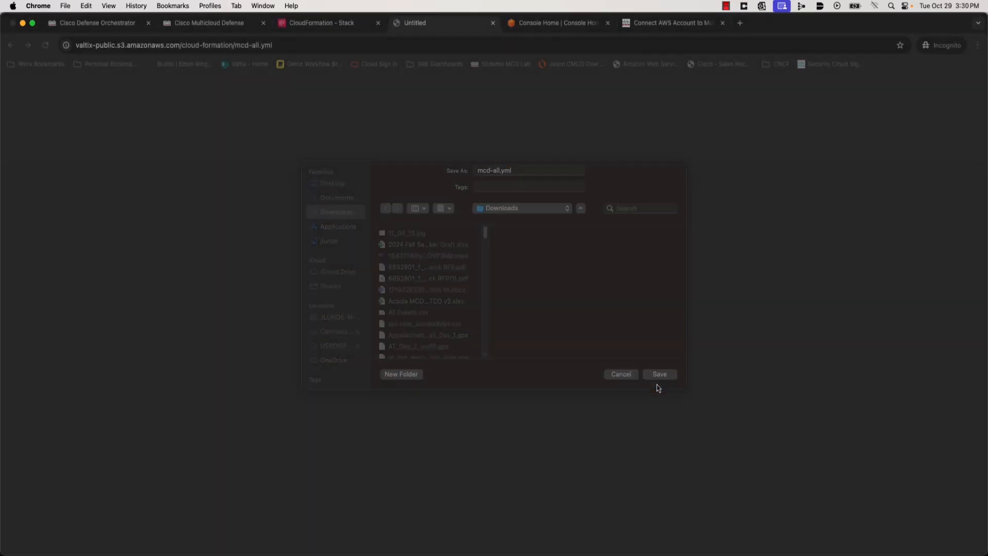
- Open the downloaded mcd-all.yml in the code editor, review its parameters and IAM role resources, and return to the stack form
left_click(825, 113)
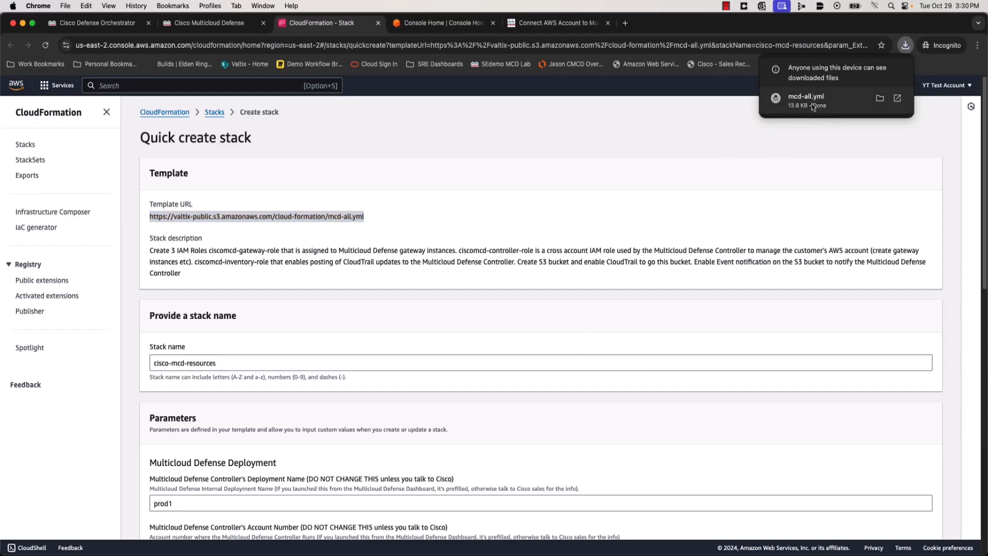
left_click(893, 100)
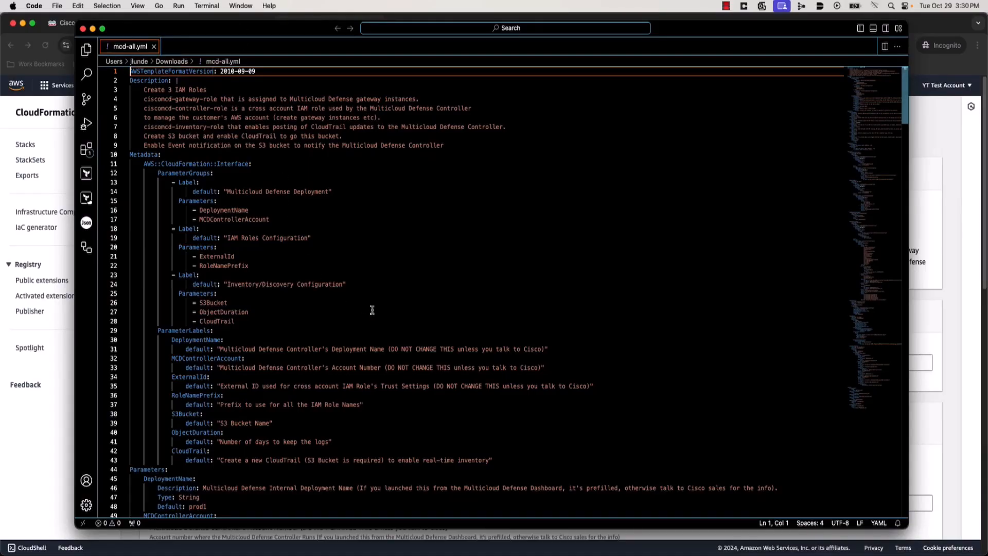
scroll(371, 307, "down", 15)
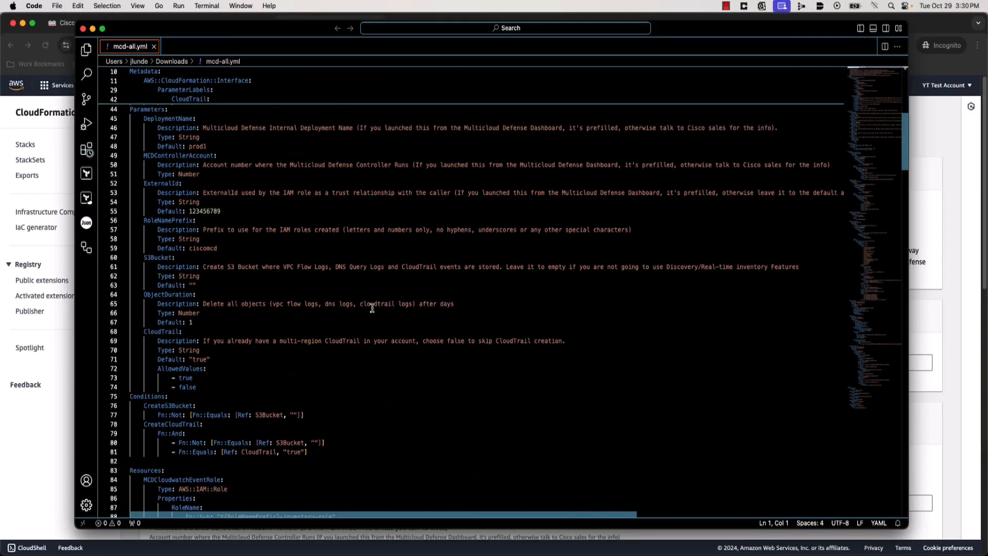
scroll(372, 308, "down", 13)
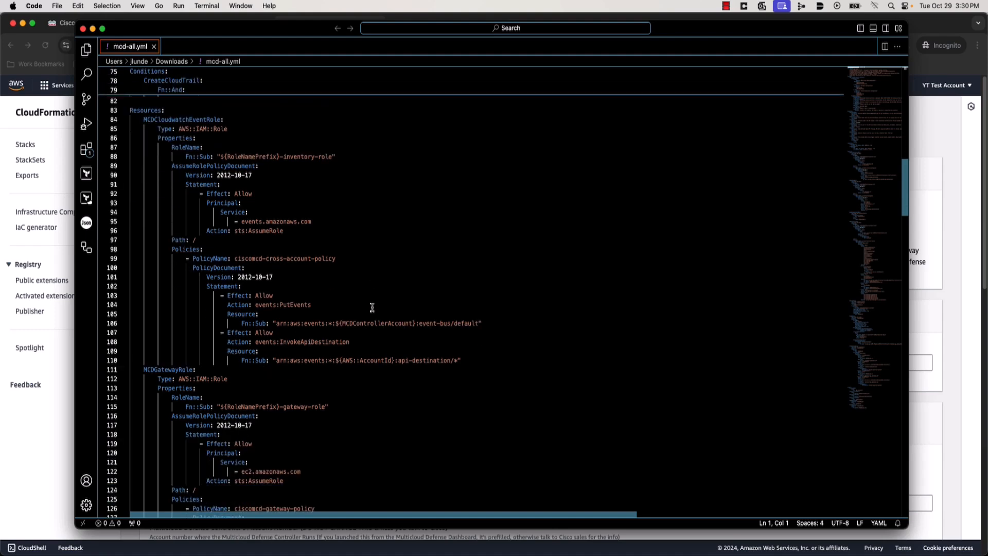
scroll(372, 308, "down", 17)
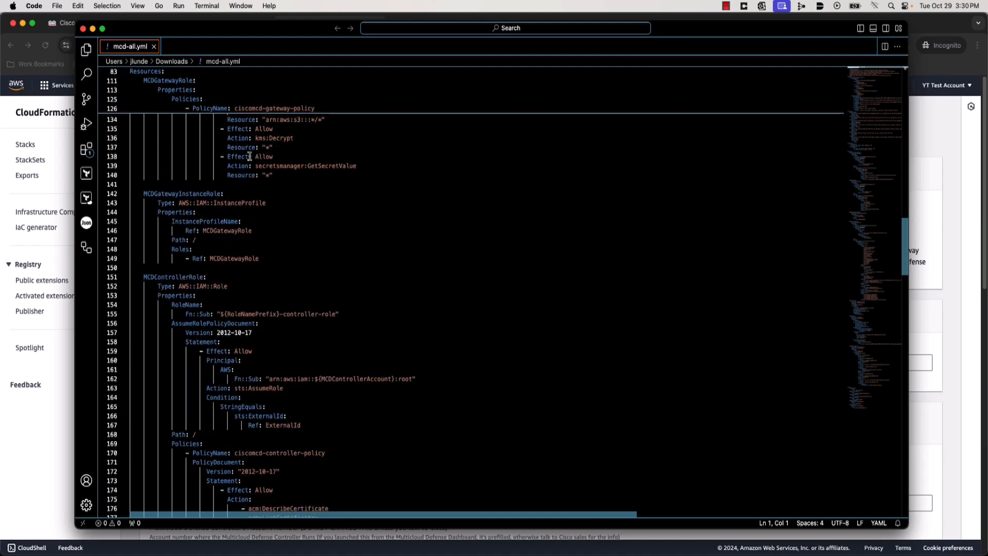
left_click(93, 28)
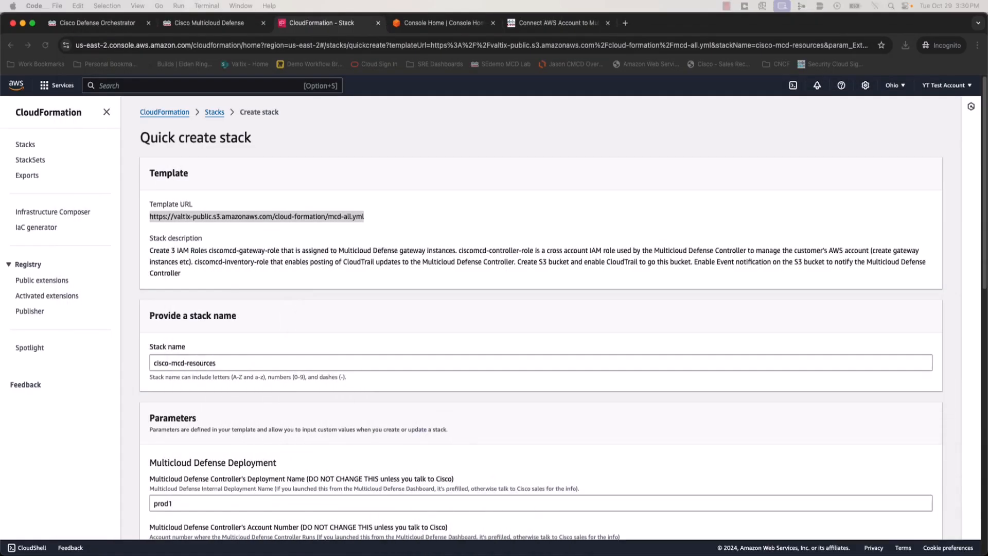
- Change the stack name to cisco-mcd-resources-custom
left_click(232, 362)
type("-c")
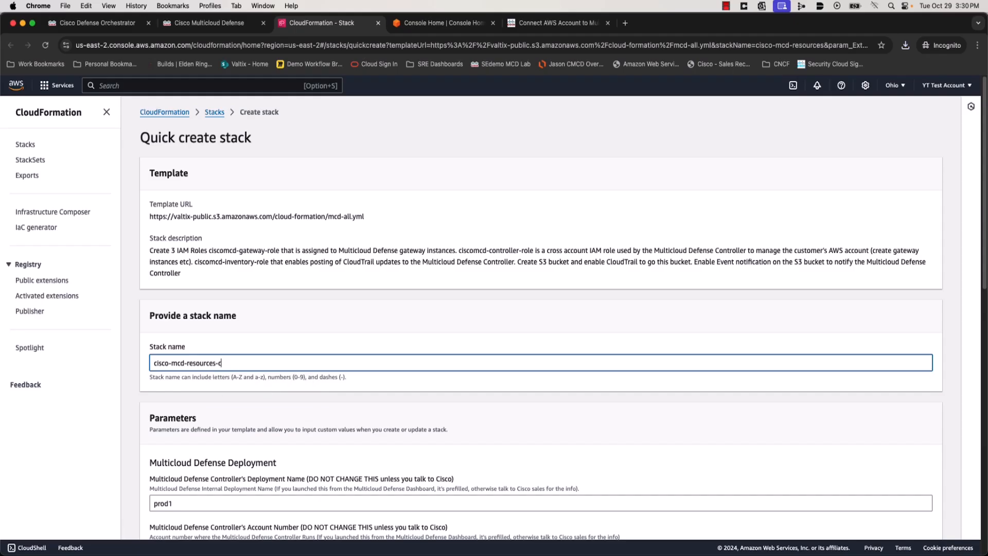
type("ustom")
- Compare the controller's deployment name in the stack parameters with the subdomain of the Multicloud Defense dashboard URL
scroll(286, 382, "down", 2)
scroll(285, 381, "down", 5)
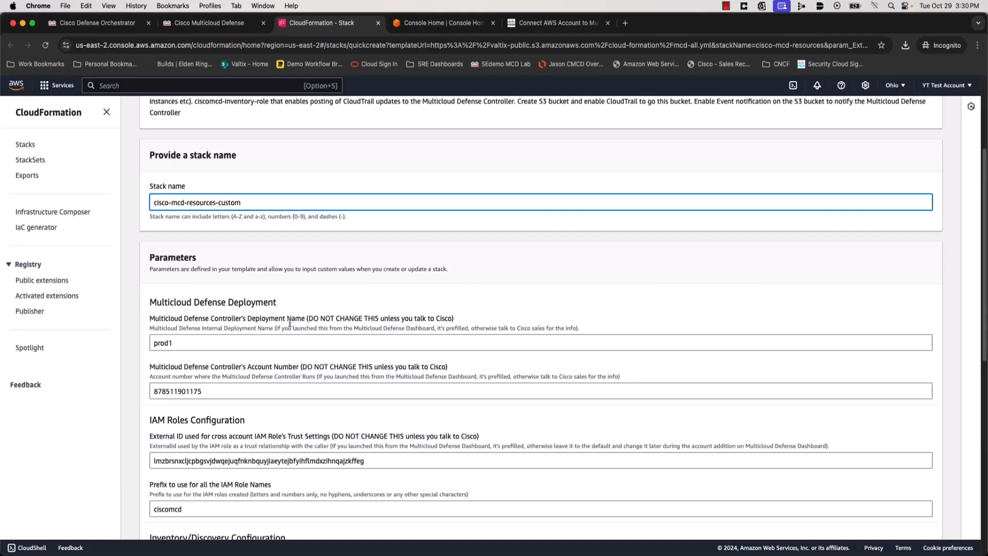
left_click_drag(308, 319, 453, 321)
scroll(273, 380, "down", 2)
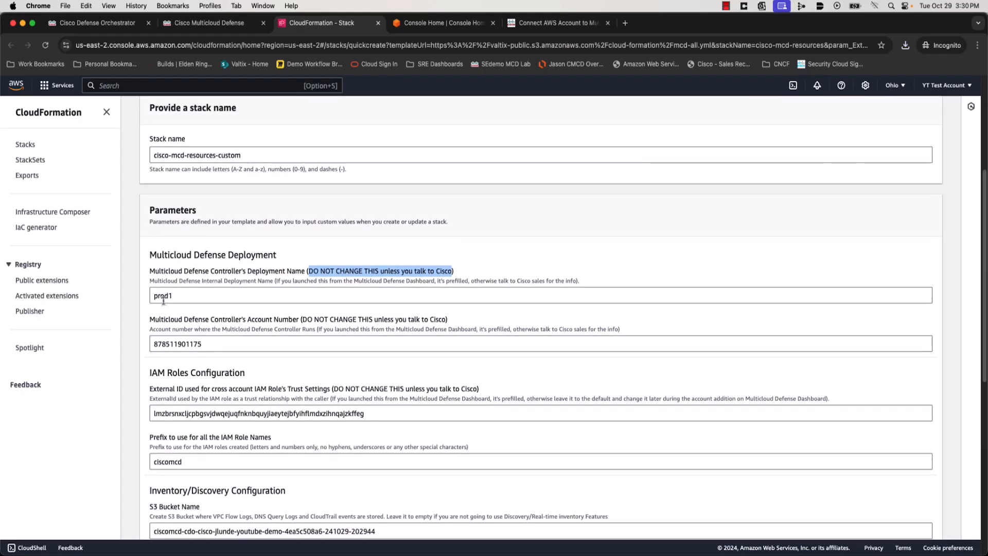
left_click(165, 298)
left_click_drag(175, 298, 151, 299)
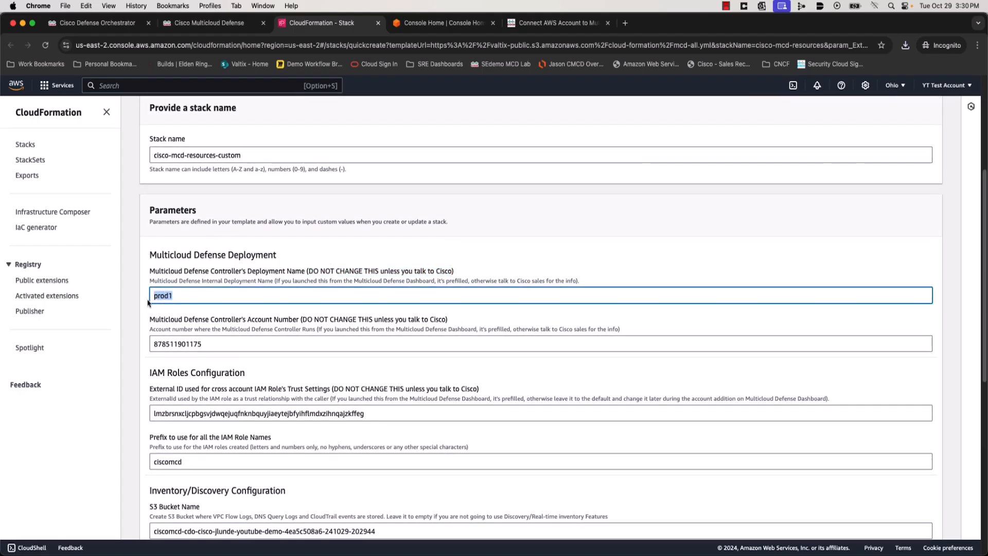
left_click(232, 28)
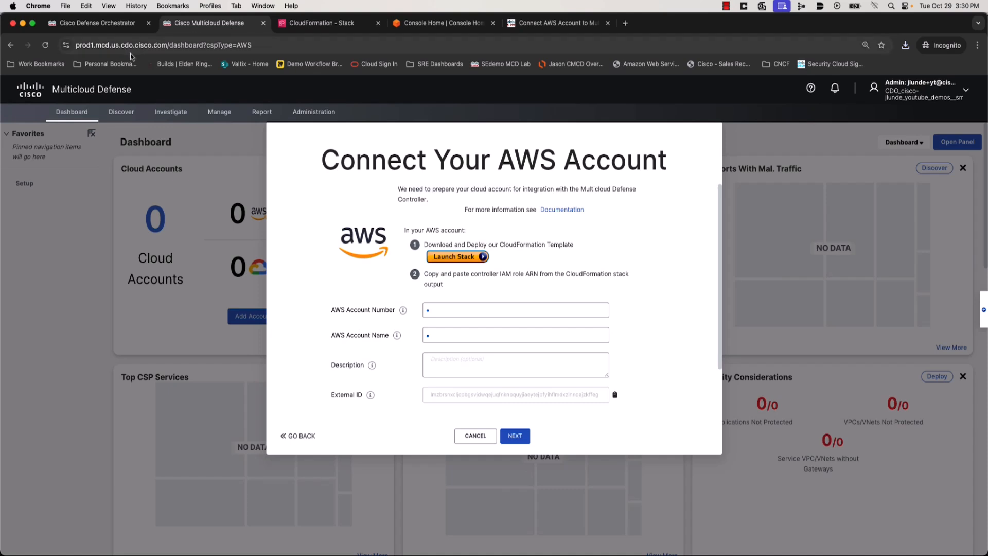
double_click(95, 45)
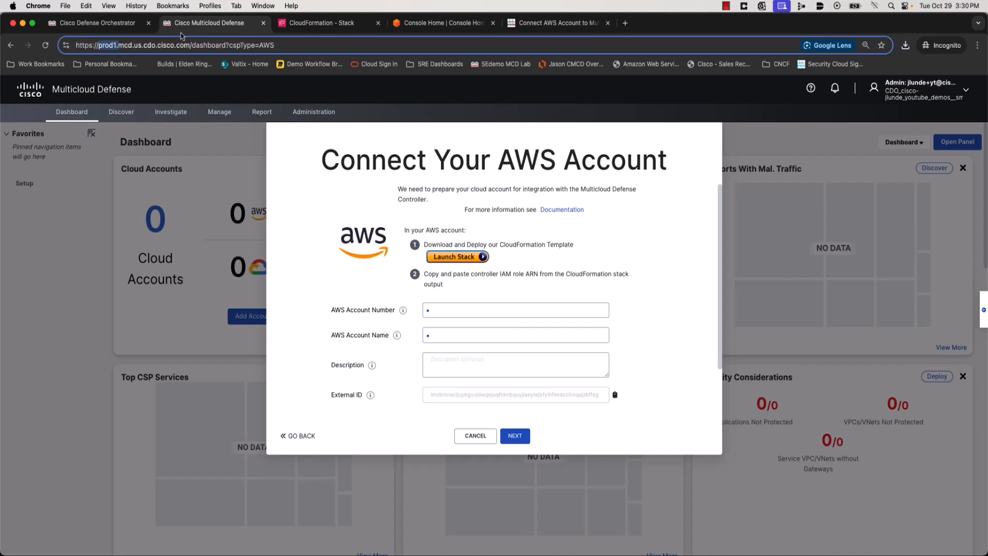
left_click(319, 23)
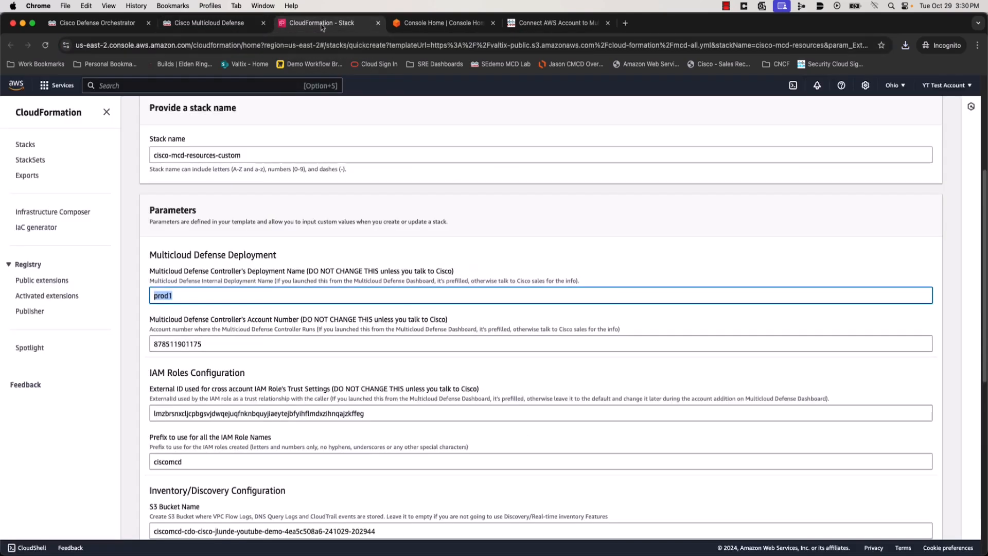
- Review the controller's account number and copy the external ID used for the cross-account IAM role's trust settings
left_click(265, 344)
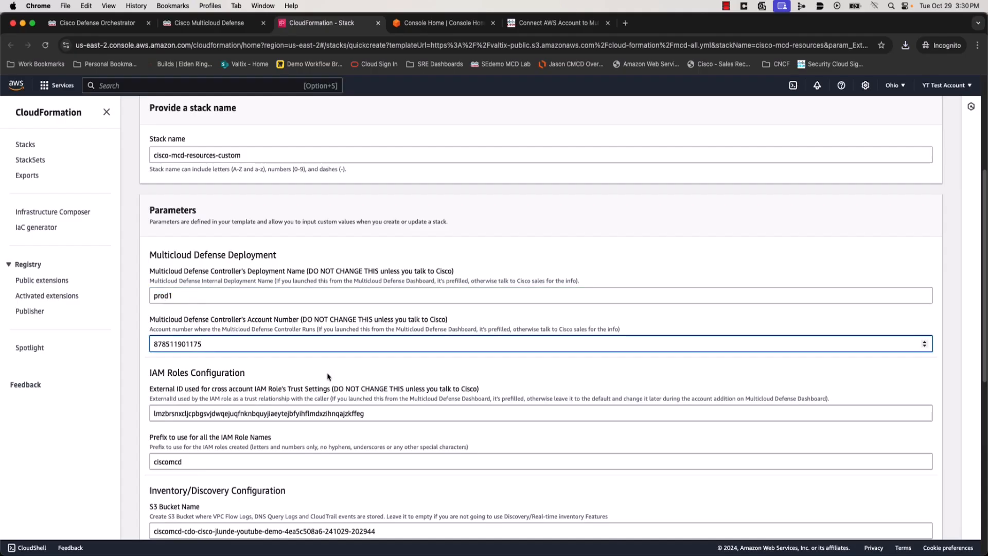
scroll(329, 377, "down", 2)
left_click(247, 390)
double_click(246, 389)
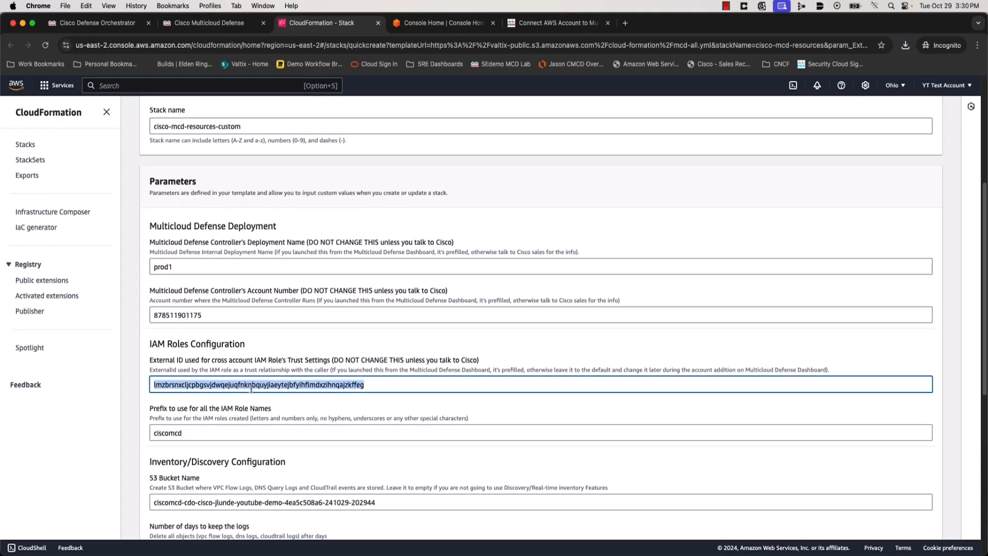
right_click(313, 390)
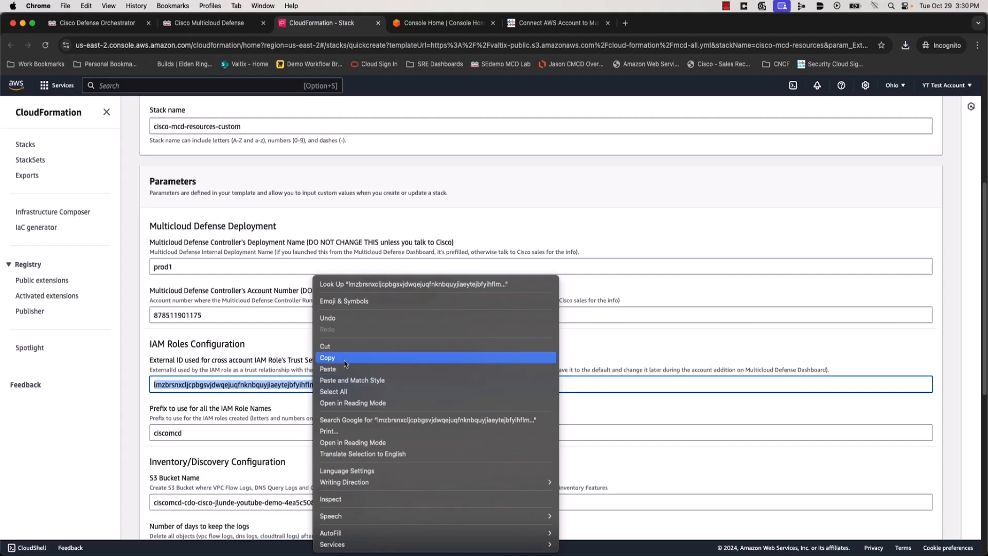
left_click(327, 358)
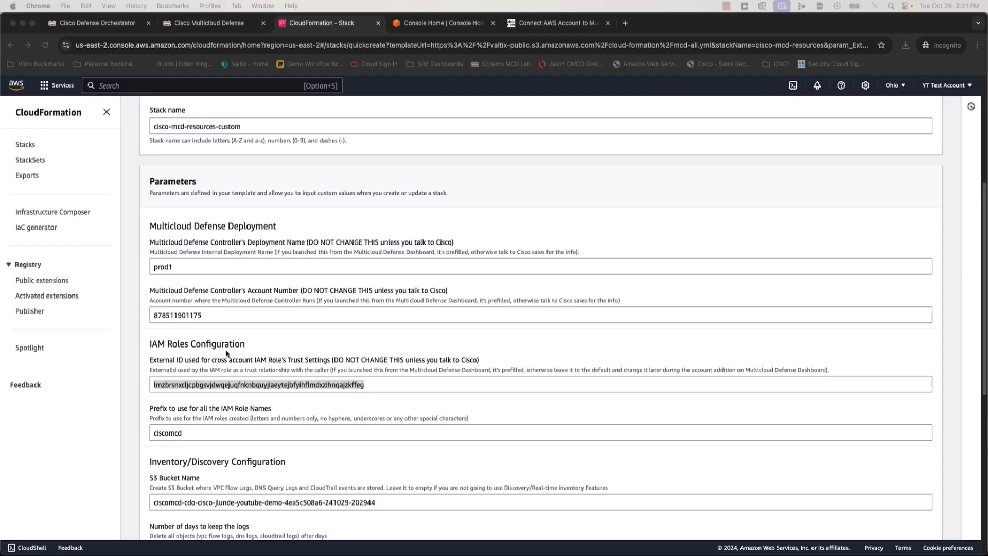
- Set the prefix for all IAM role names to ciscomcd-youtube-videos
scroll(227, 353, "down", 1)
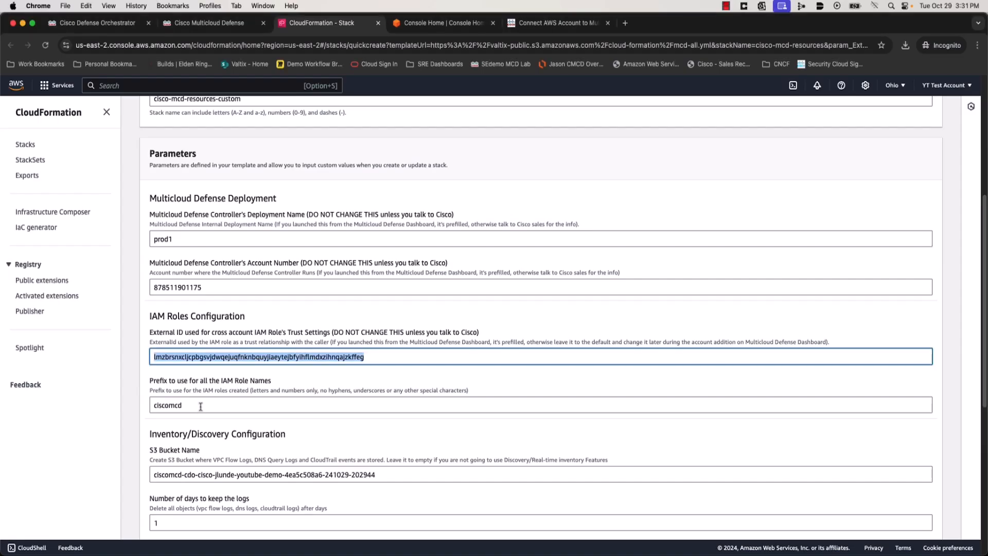
left_click(201, 408)
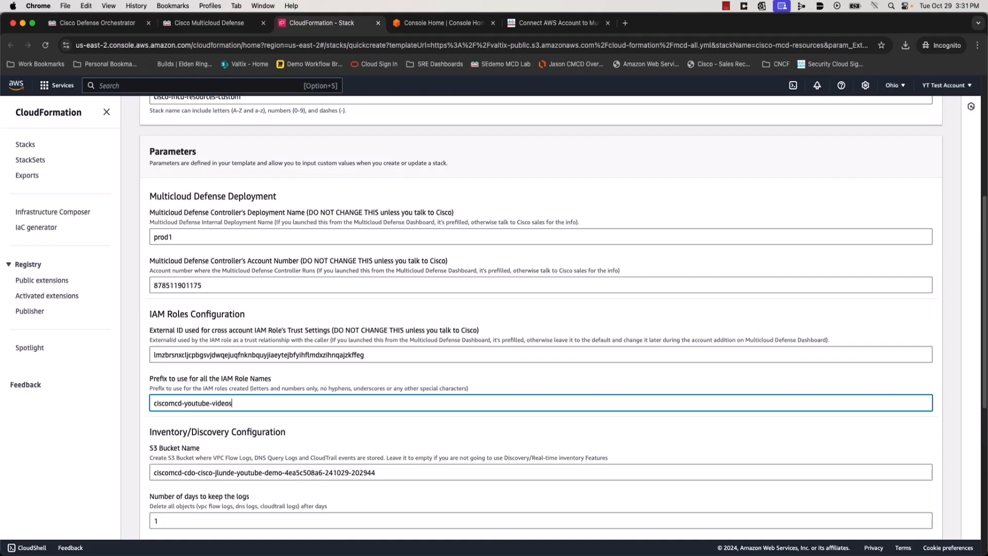
scroll(268, 448, "down", 3)
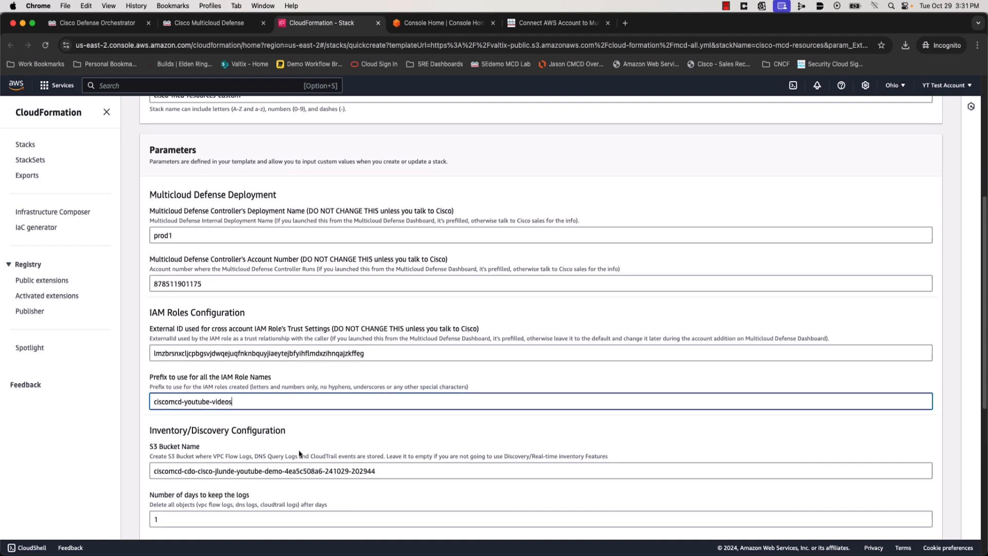
left_click_drag(184, 410, 279, 410)
scroll(289, 453, "down", 2)
- Review the log retention days, and switch the option to create a new CloudTrail to false and back to true
left_click(252, 421)
scroll(268, 476, "down", 5)
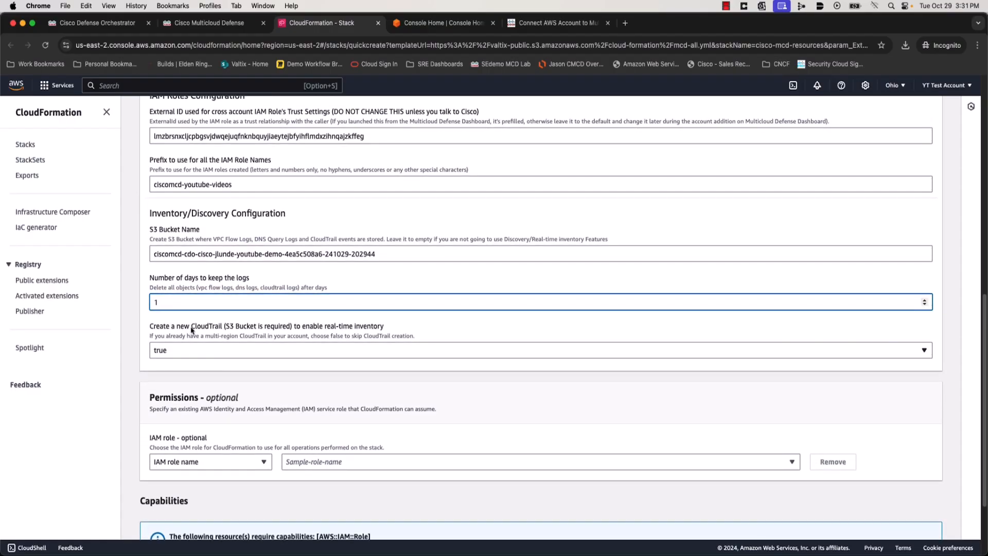
left_click(193, 352)
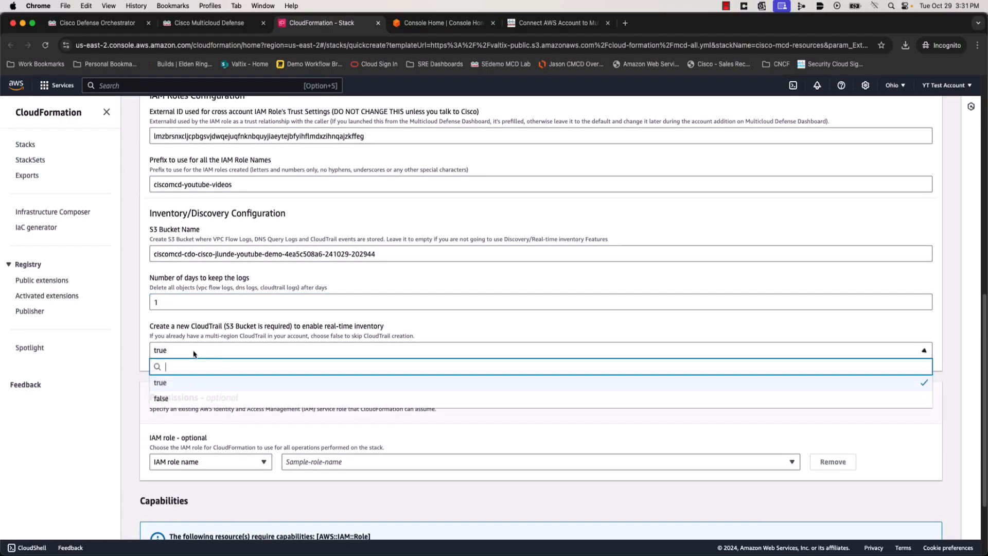
left_click(195, 401)
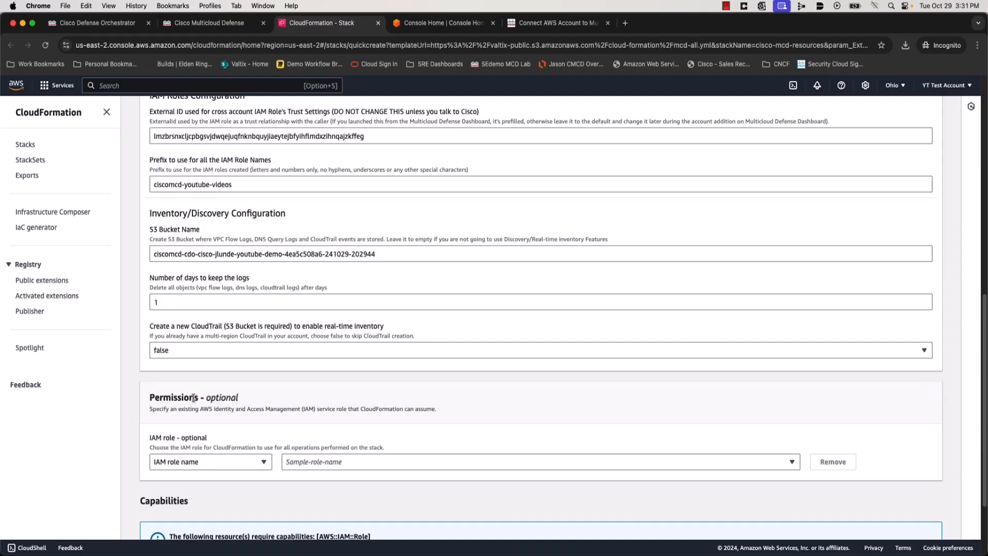
left_click(201, 355)
left_click(197, 383)
- Acknowledge that CloudFormation might create IAM resources with custom names, and create the stack
scroll(266, 416, "down", 2)
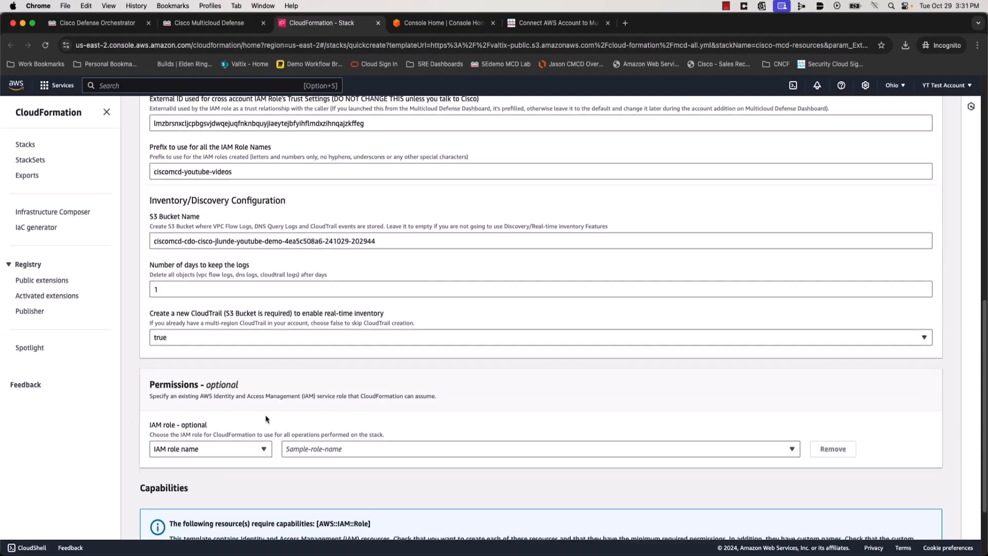
scroll(266, 415, "down", 2)
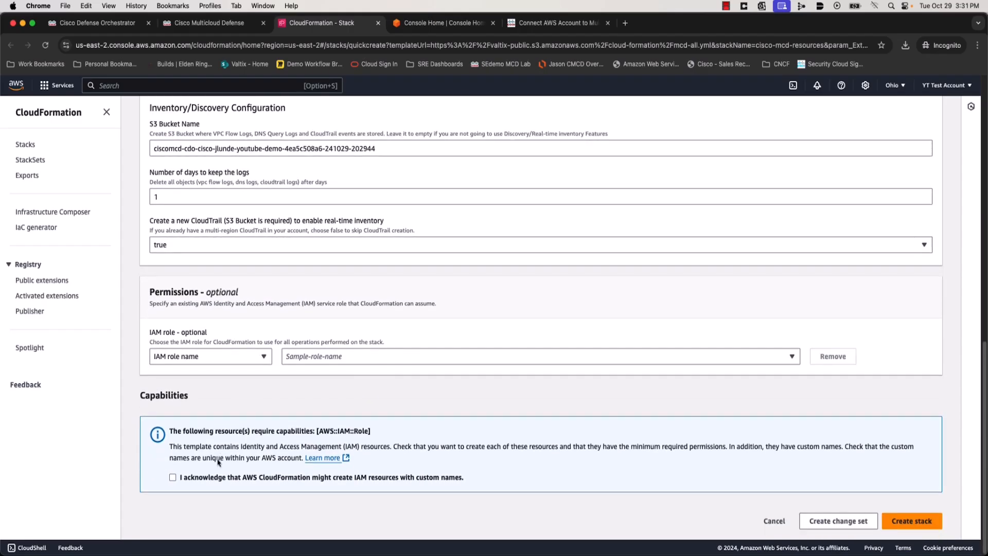
left_click(200, 479)
left_click(909, 522)
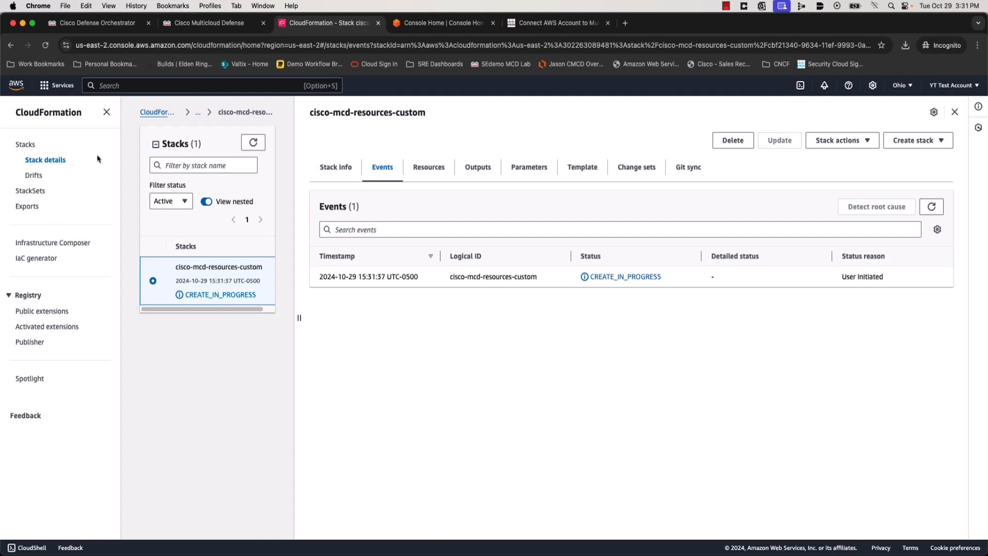
- Refresh the stack list and events of cisco-mcd-resources-custom repeatedly to monitor the stack creation until it finishes
left_click(252, 146)
left_click(932, 206)
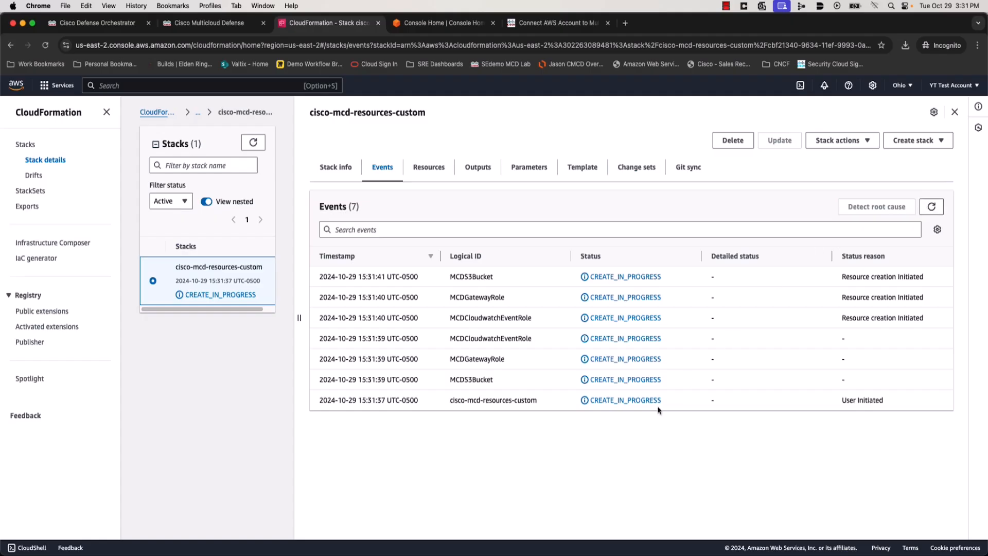
left_click(932, 208)
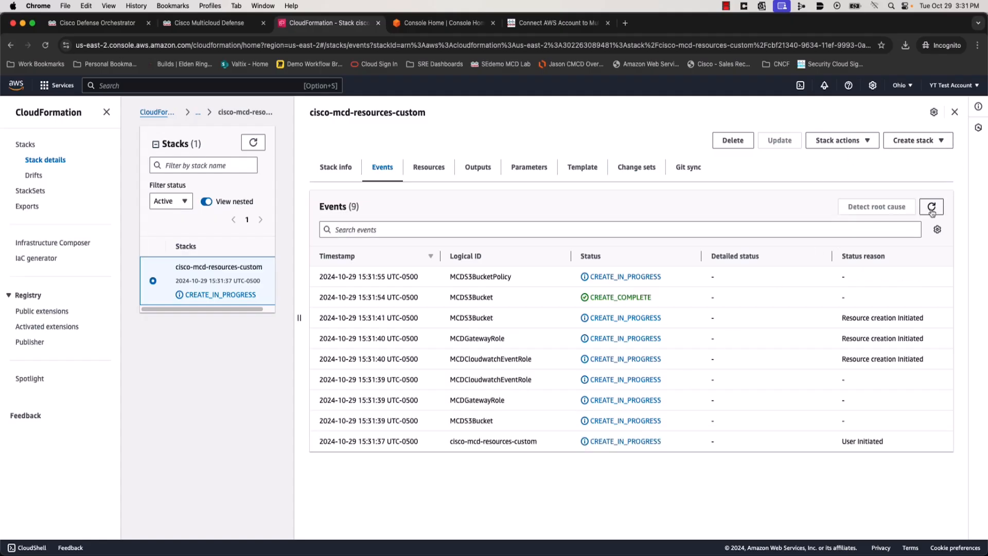
left_click(932, 208)
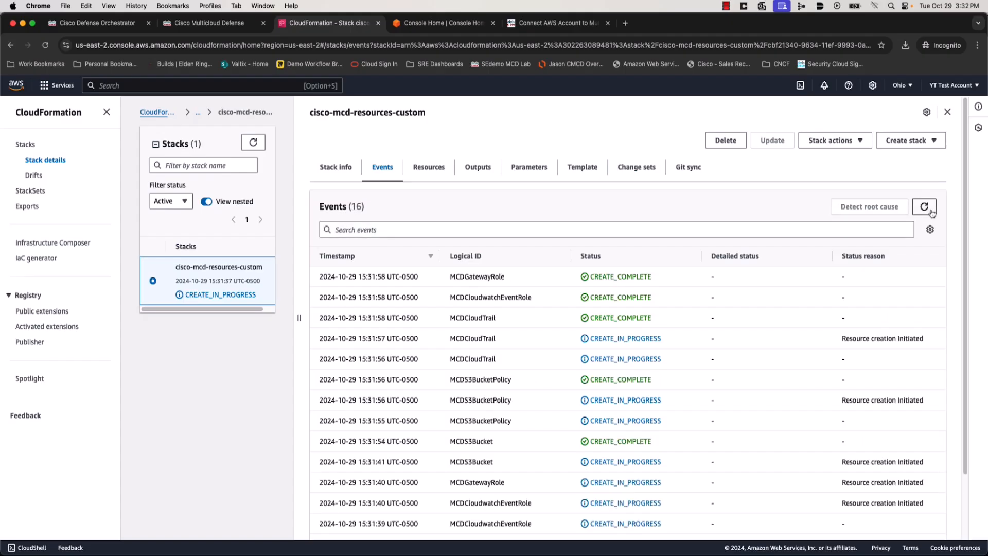
left_click(932, 213)
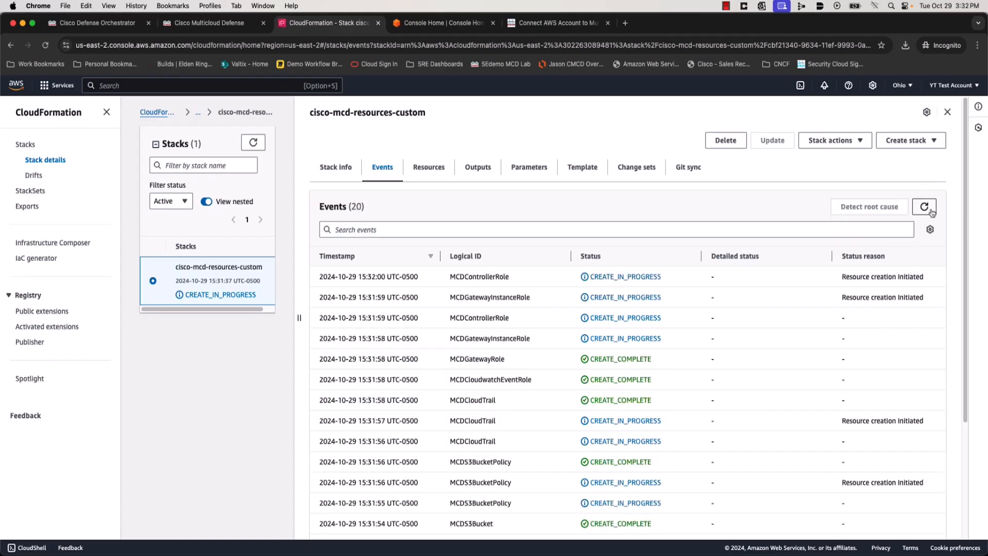
left_click(931, 213)
left_click(246, 144)
left_click(928, 215)
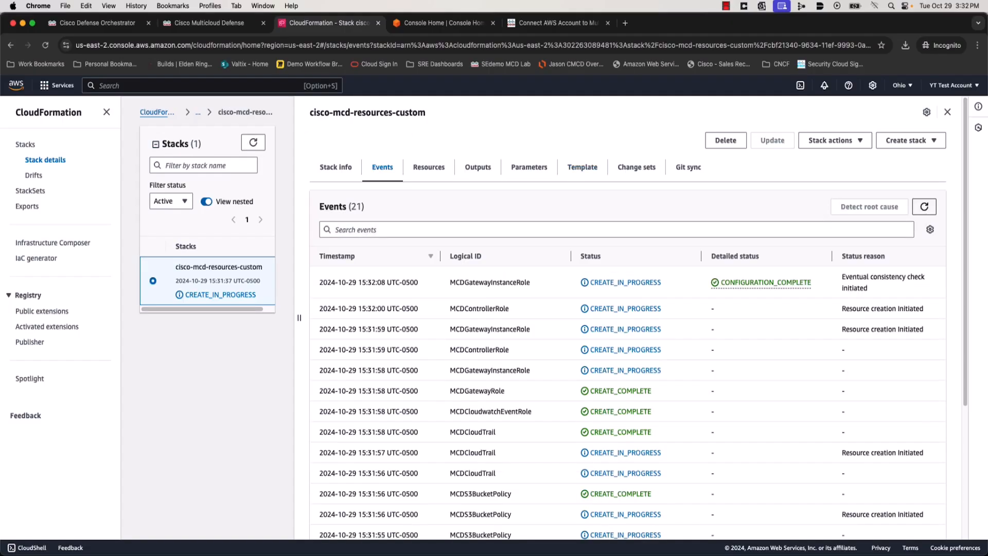
left_click(259, 144)
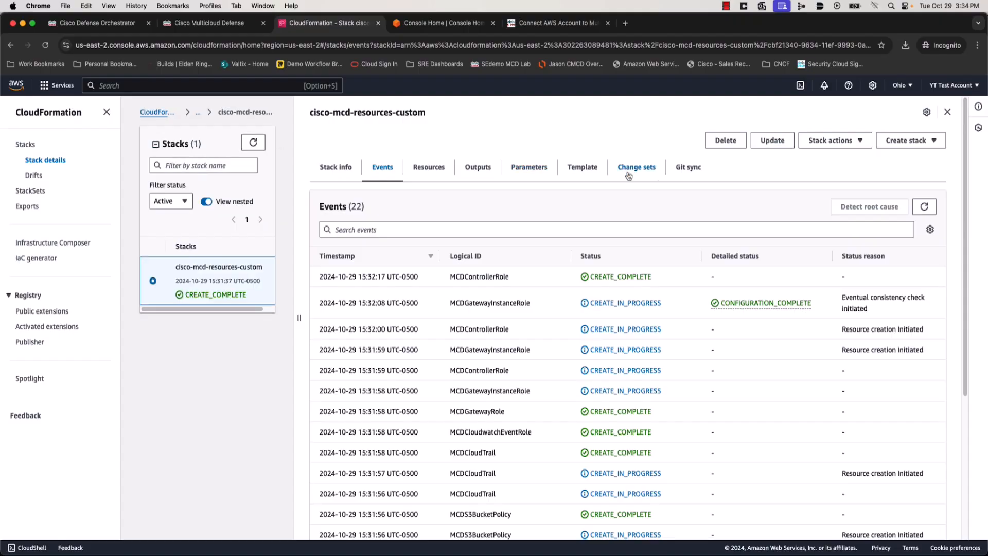
left_click(927, 208)
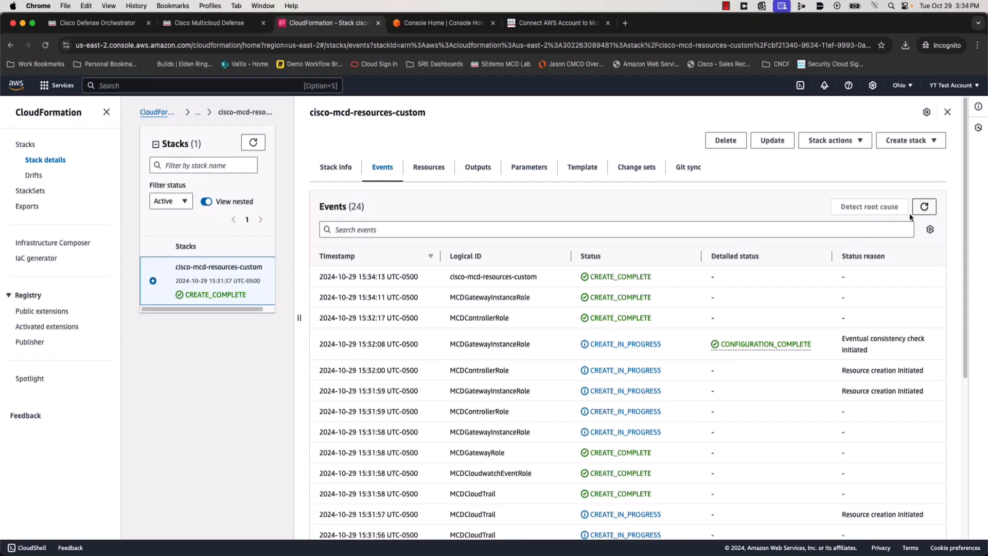
- Copy the AccountNumber value from the stack's outputs and paste it as the AWS account number in Cisco Multicloud Defense
left_click(490, 177)
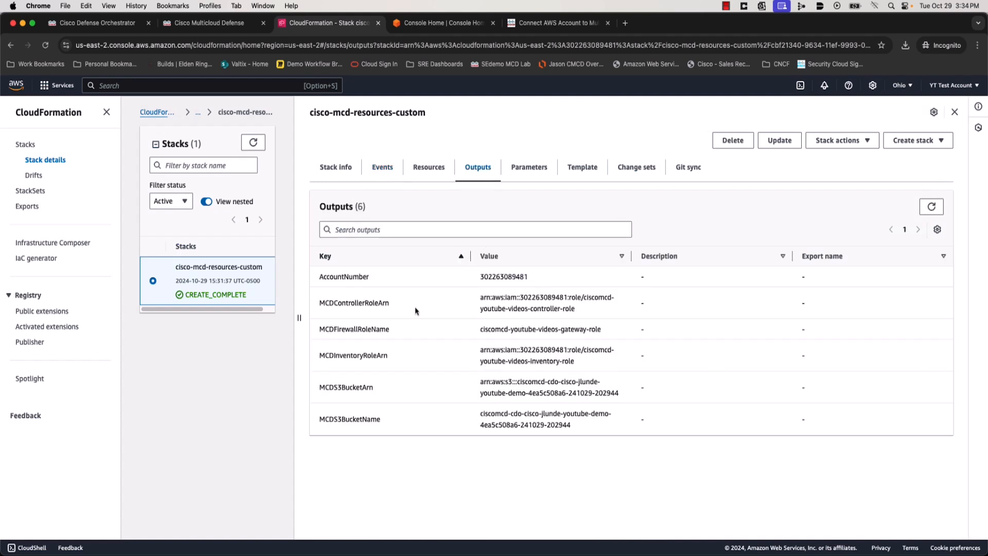
left_click(236, 28)
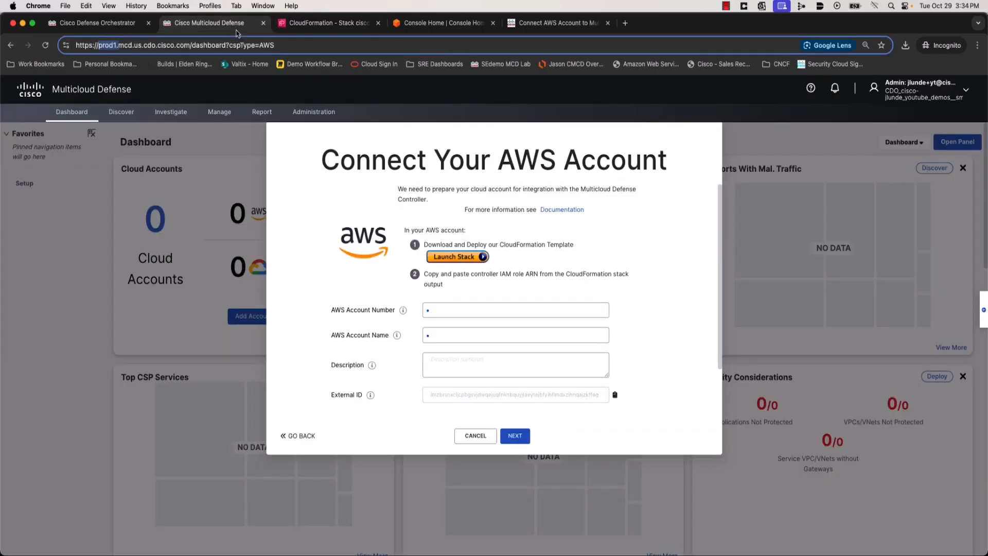
left_click(459, 310)
left_click(438, 23)
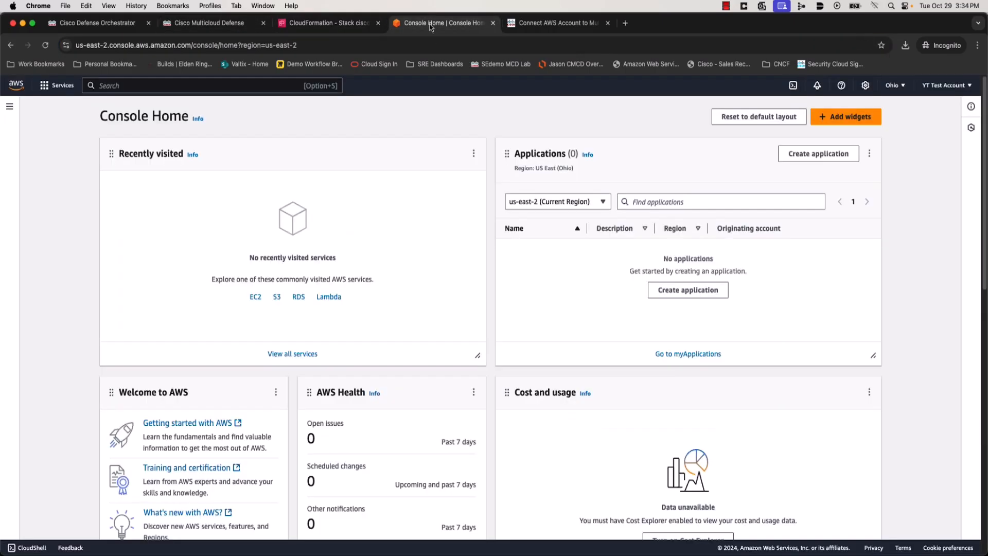
left_click(363, 24)
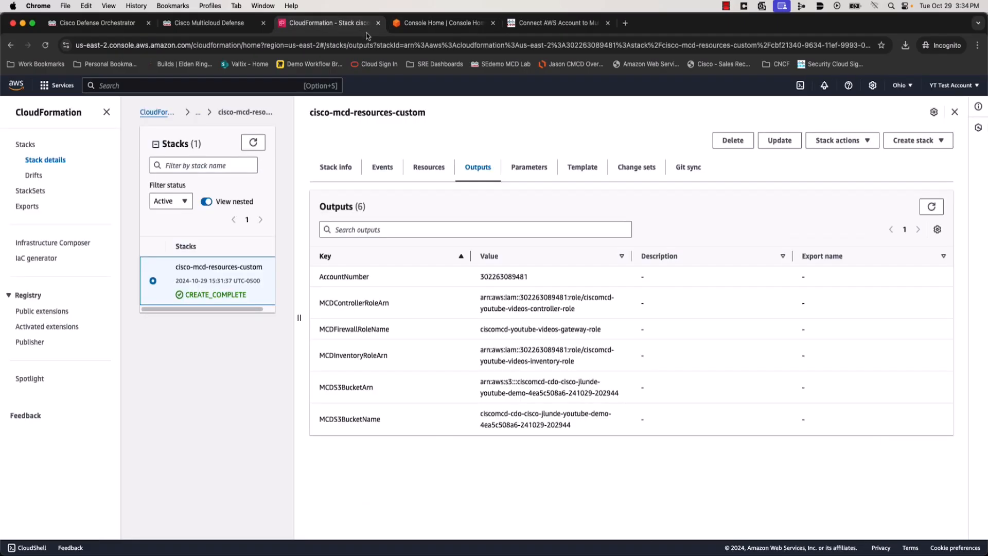
right_click(503, 278)
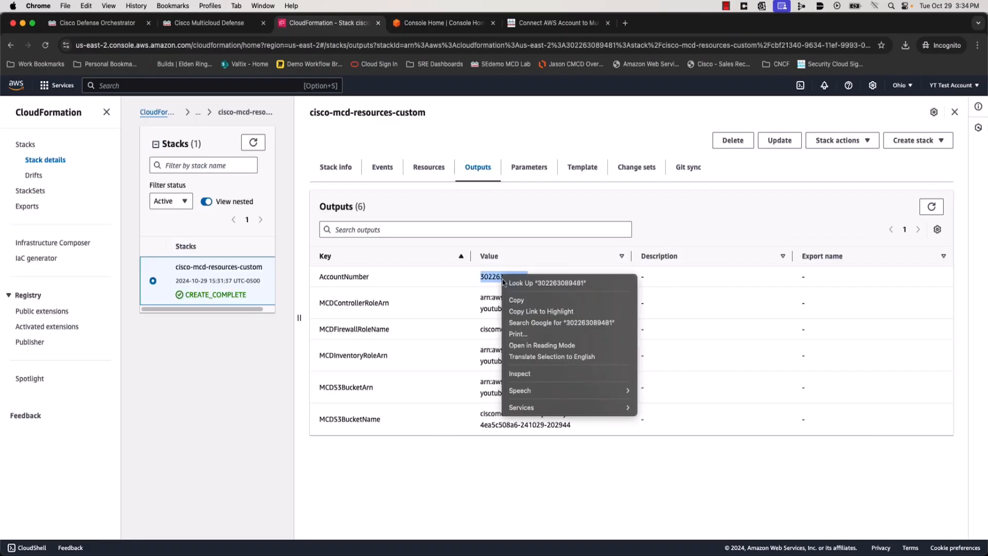
left_click(526, 301)
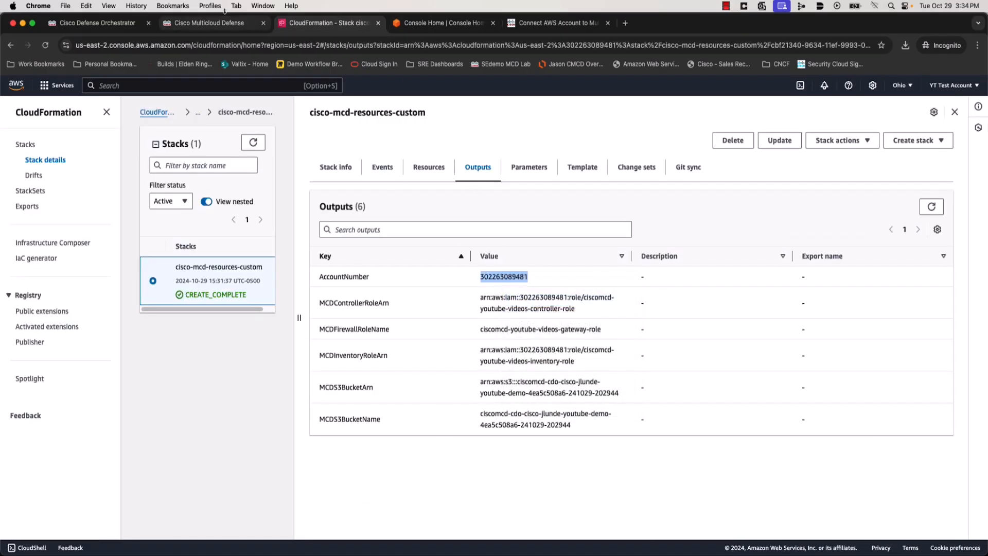
left_click(209, 23)
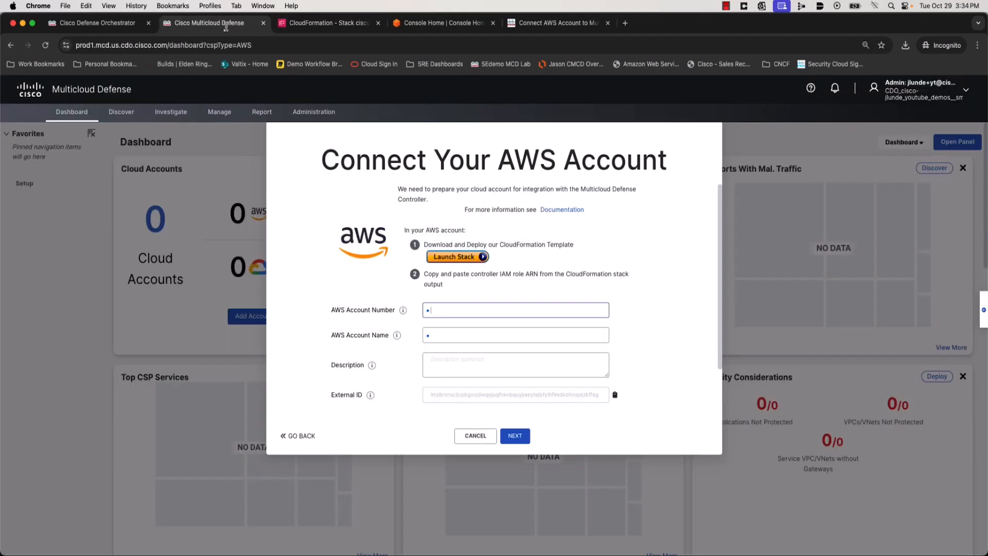
right_click(456, 309)
left_click(470, 383)
- Set the AWS account name to AWSDemoAcct
left_click(462, 336)
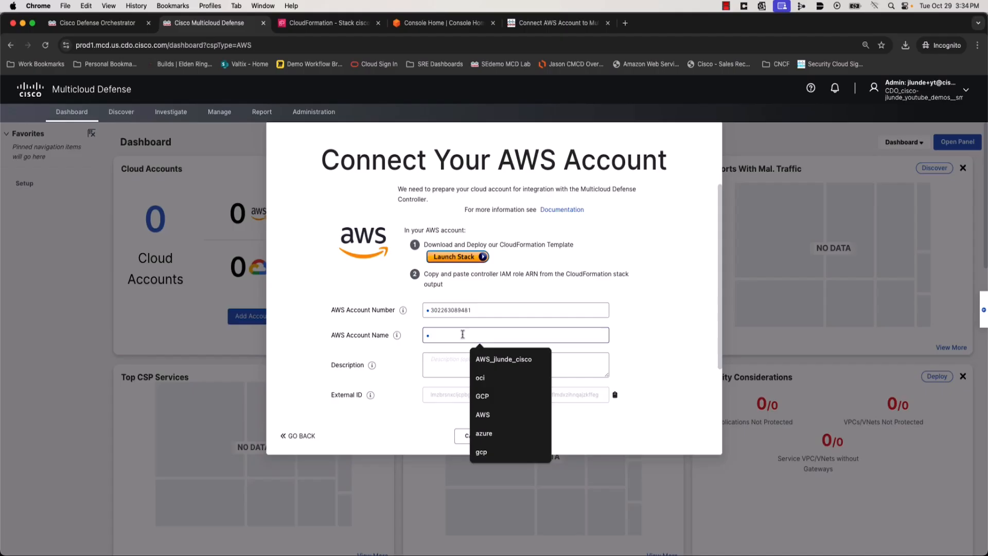
type("AWS")
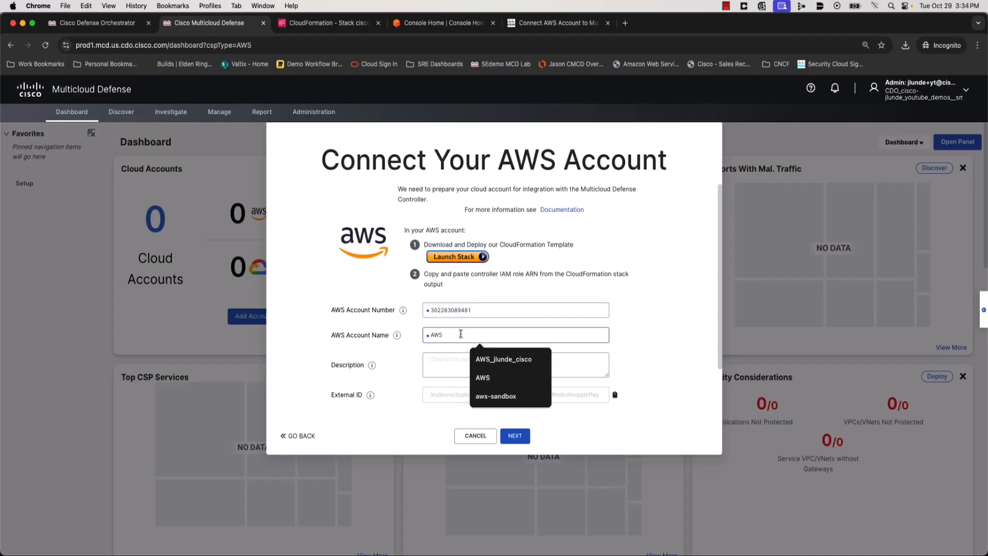
type("DemoAcct")
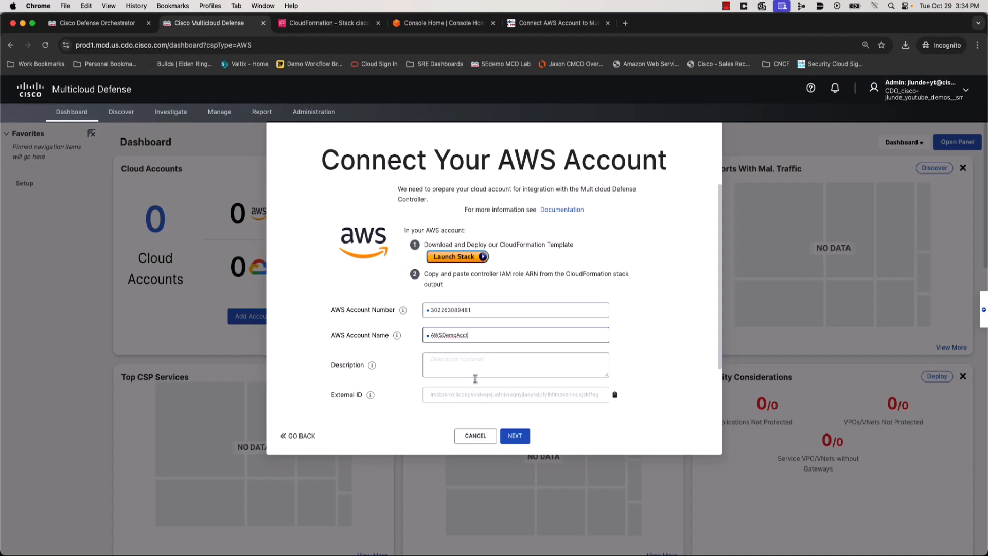
- Copy the MCDControllerRoleArn value from the CloudFormation stack outputs and paste it as the Controller IAM Role in Multicloud Defense
scroll(474, 374, "down", 2)
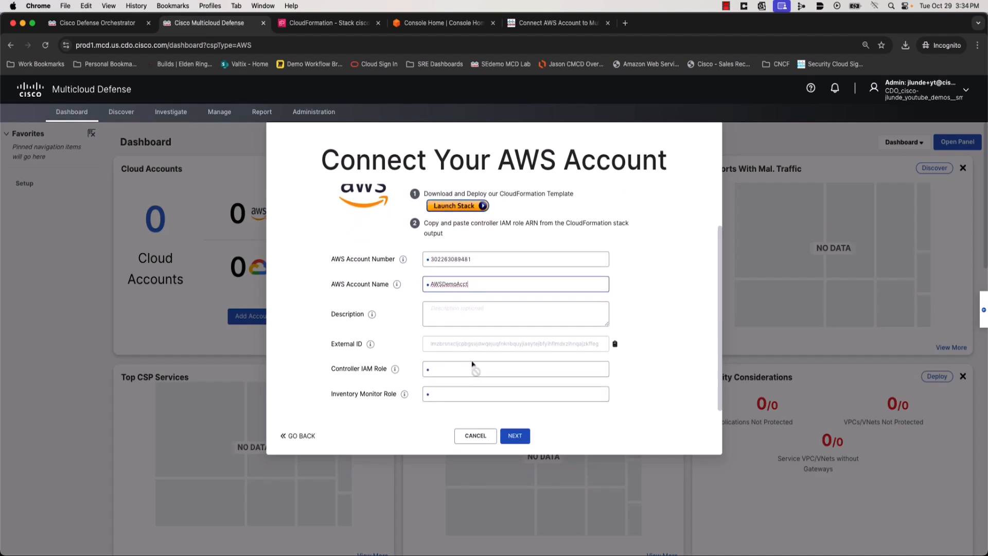
left_click(447, 374)
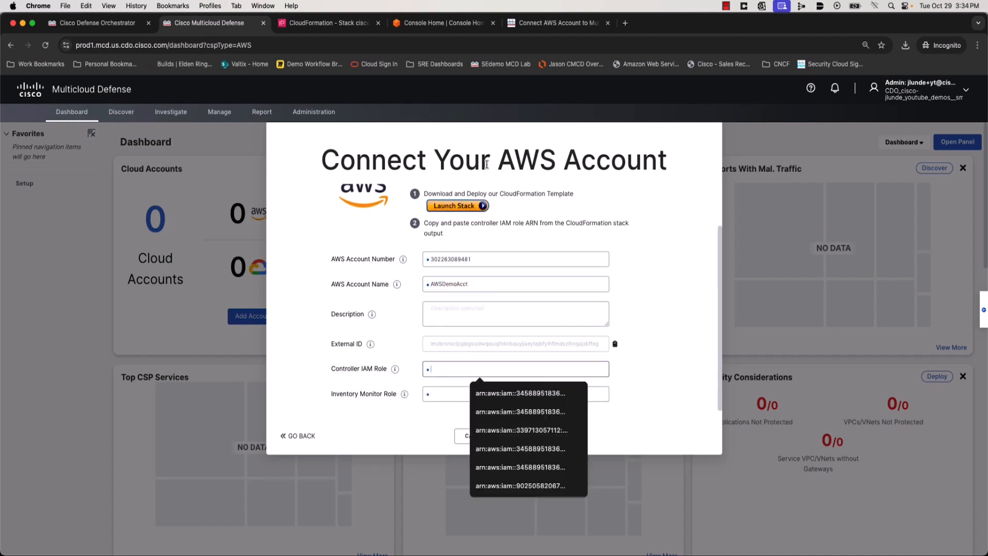
left_click(360, 29)
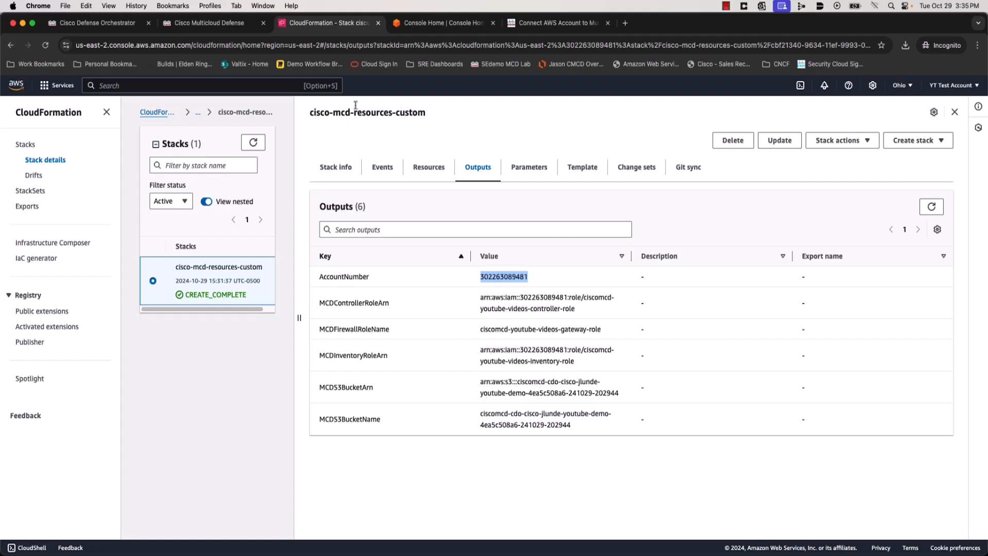
left_click(252, 30)
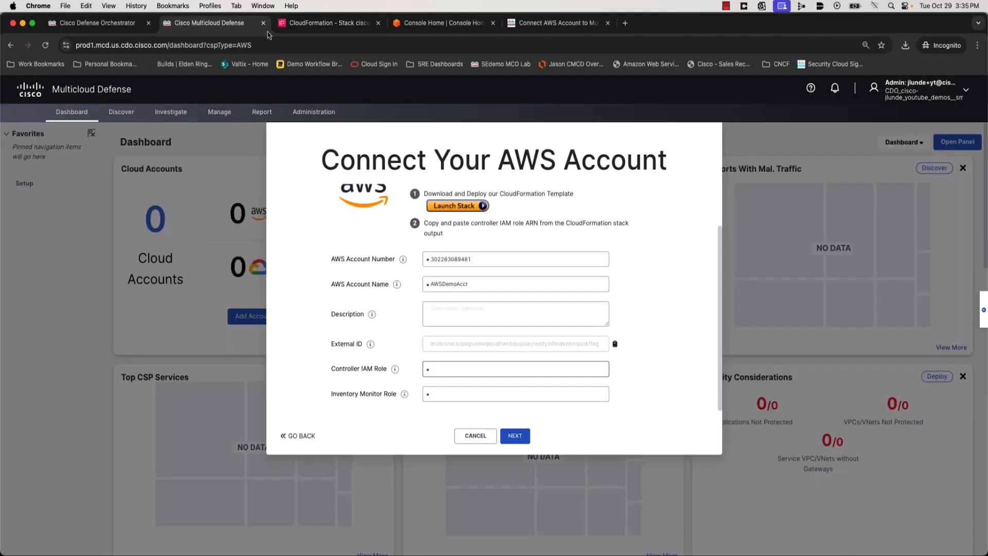
left_click(332, 28)
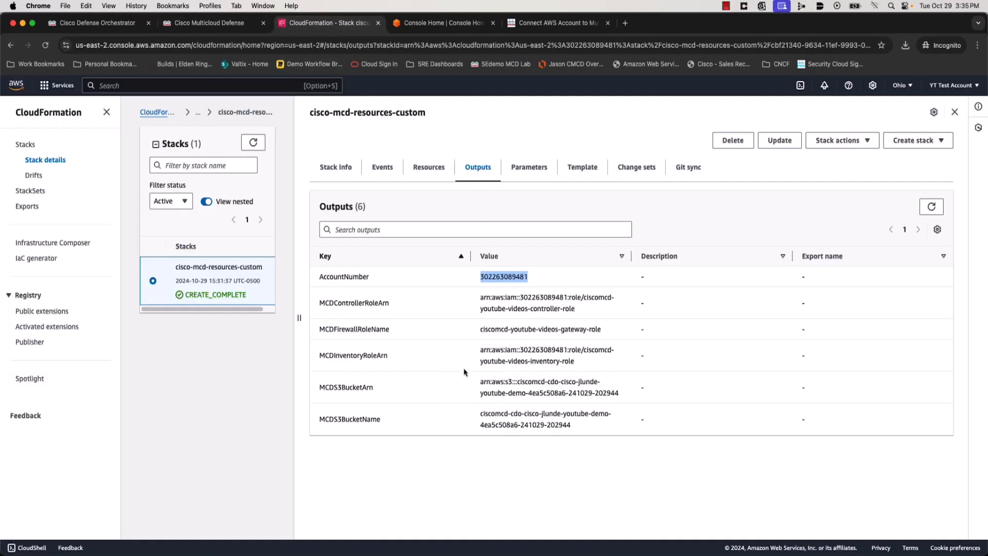
left_click(348, 301)
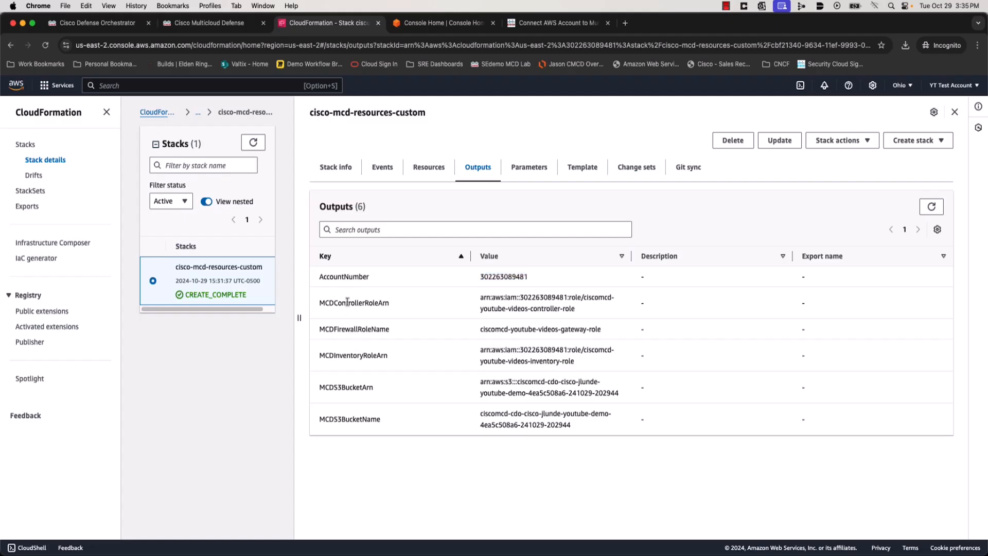
double_click(348, 302)
left_click_drag(586, 310, 478, 297)
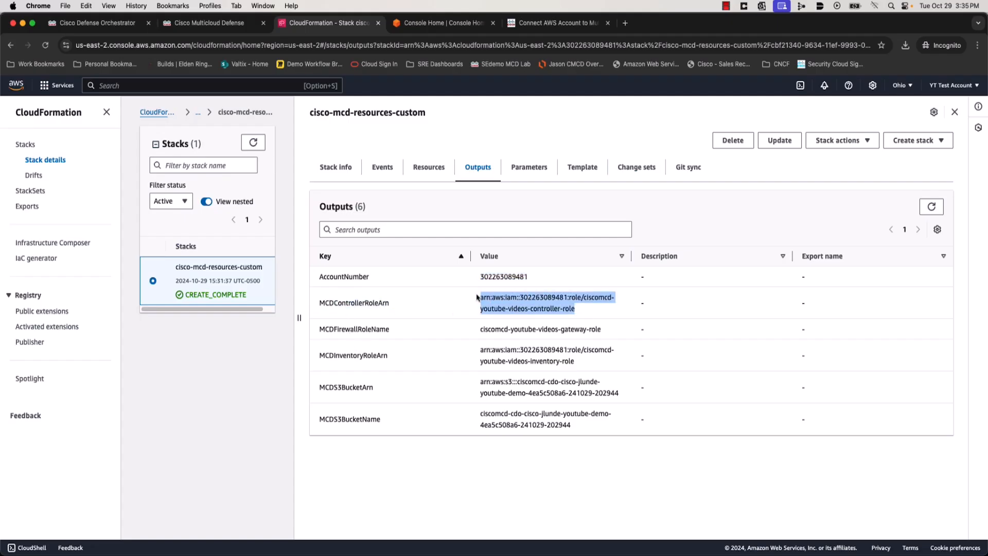
right_click(509, 304)
left_click(521, 324)
left_click(217, 23)
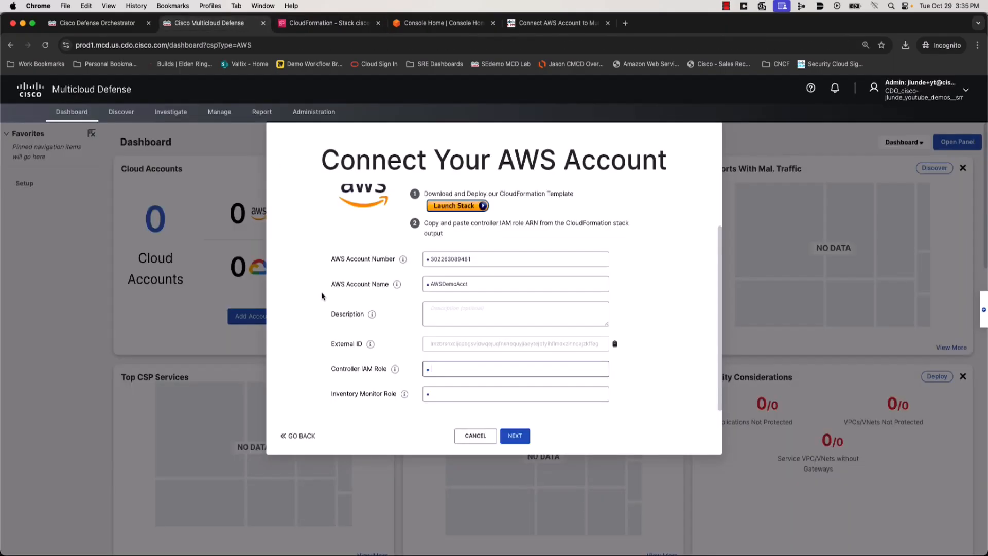
right_click(469, 364)
left_click(507, 437)
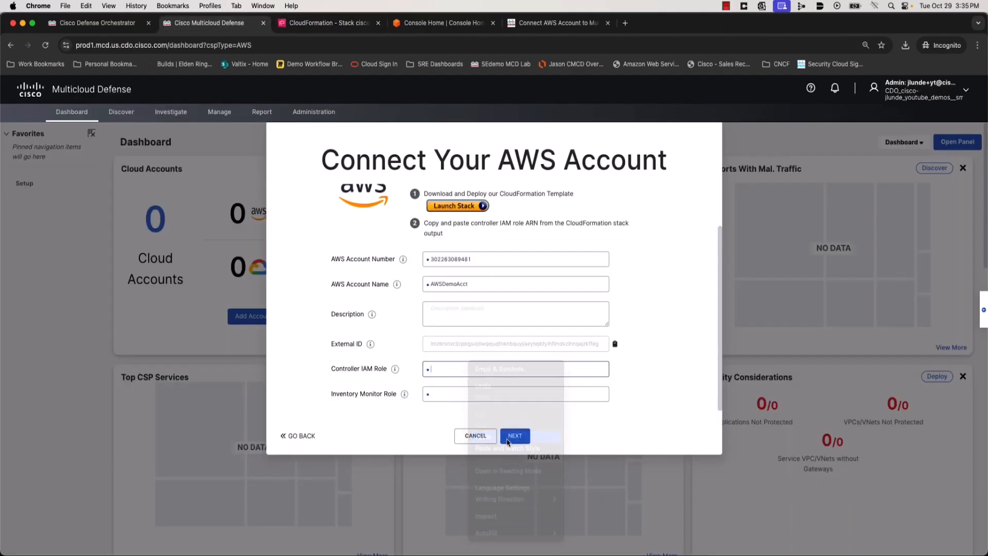
- Copy the MCDInventoryRoleArn value from the CloudFormation stack outputs and paste it as the Inventory Monitor Role in Multicloud Defense
left_click(457, 394)
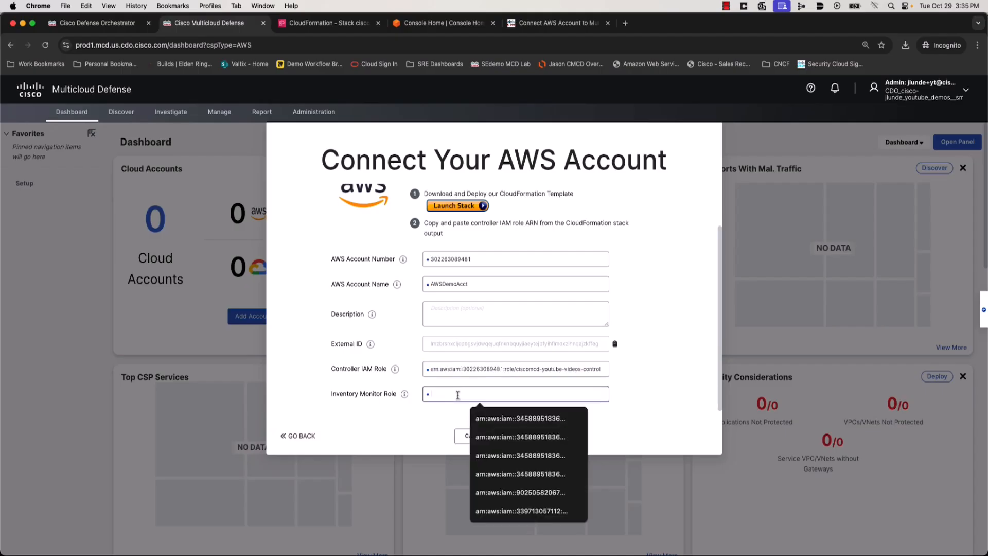
left_click(397, 22)
left_click(348, 24)
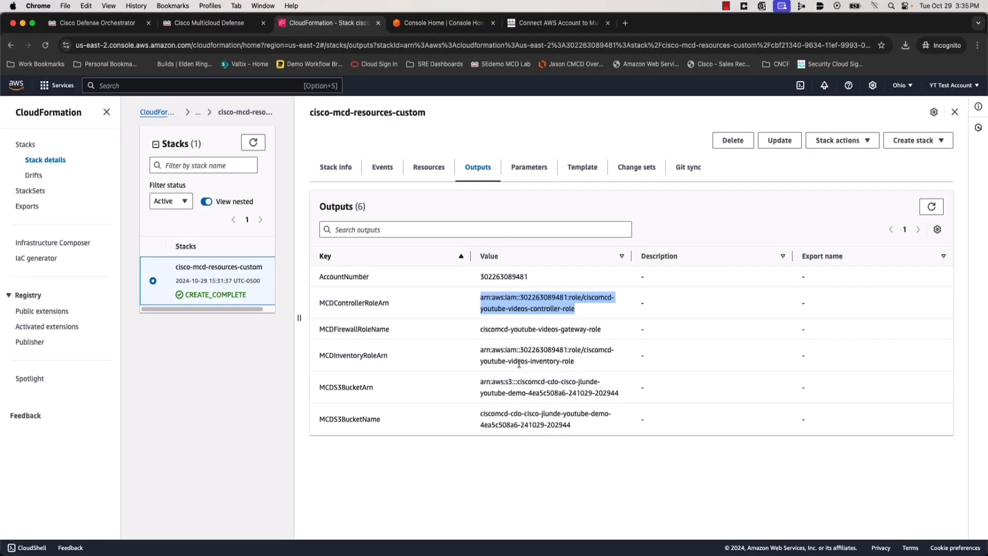
left_click_drag(479, 357, 560, 361)
right_click(560, 360)
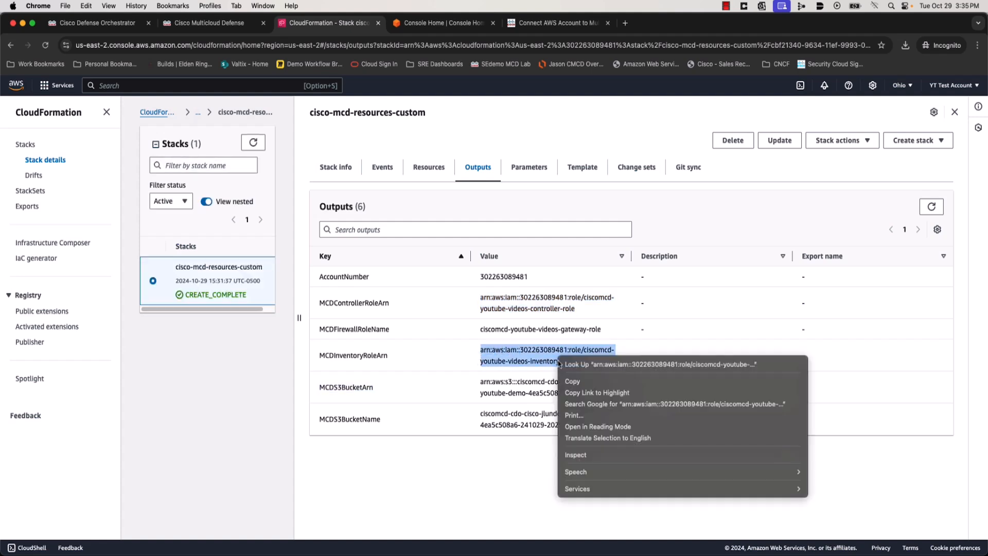
left_click(595, 383)
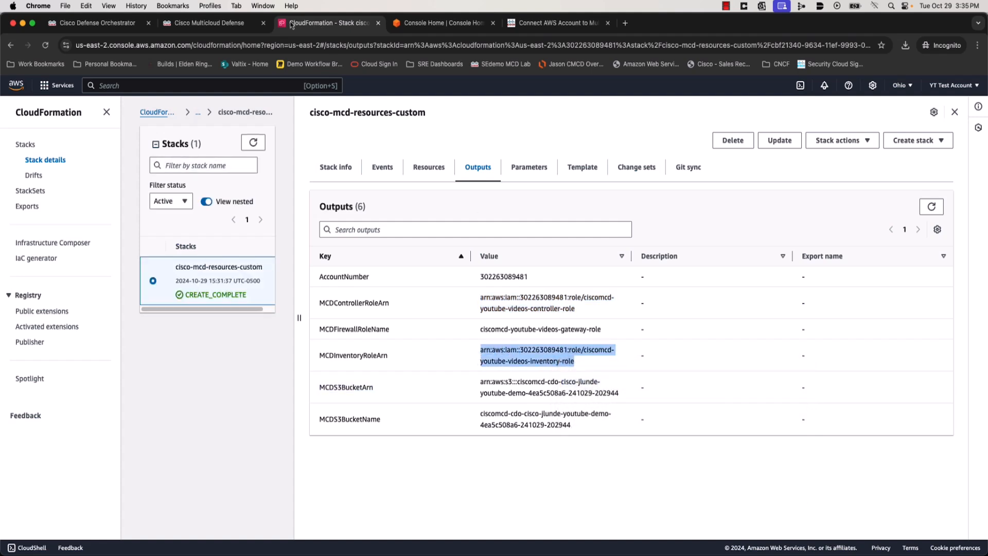
left_click(234, 25)
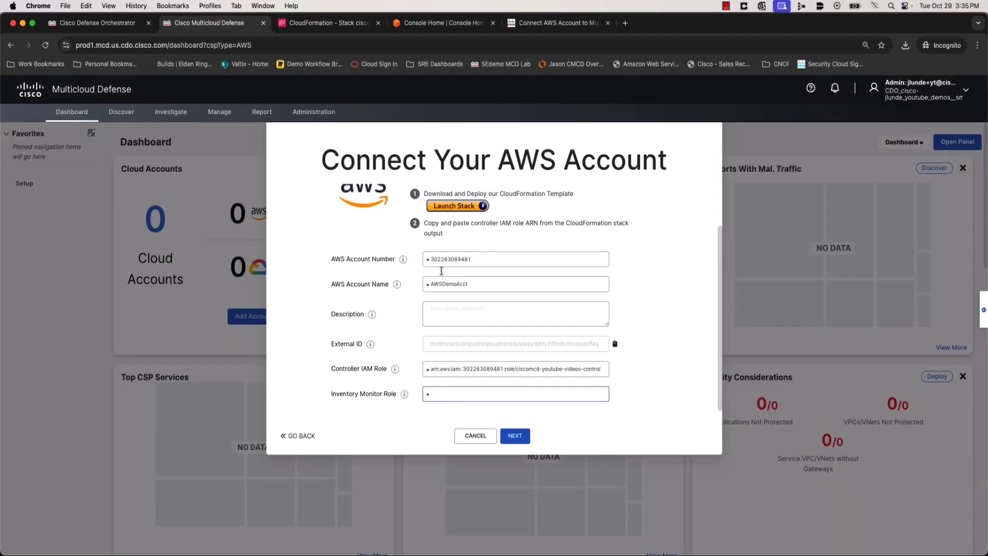
left_click(503, 395)
right_click(503, 395)
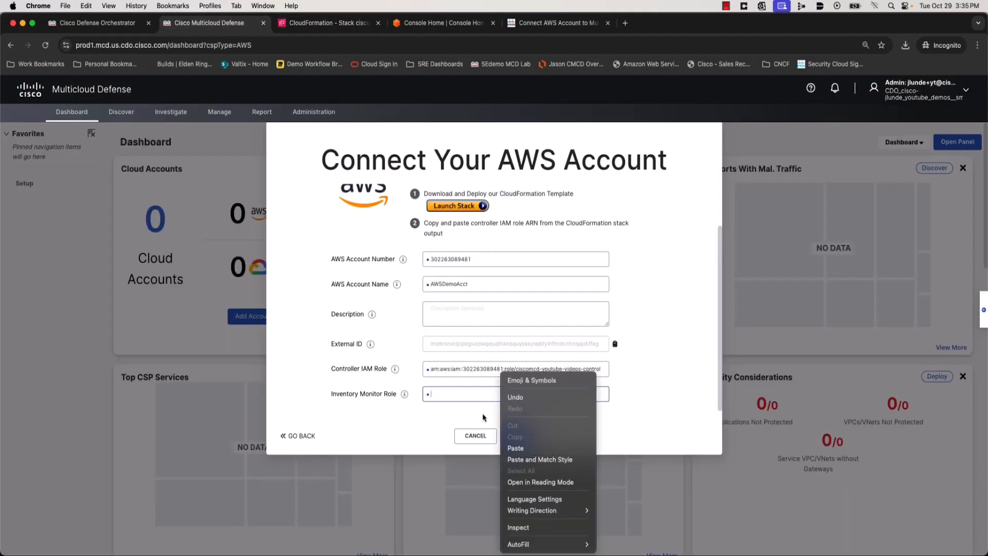
left_click(477, 400)
key("super+v")
- Submit the AWS account connection, acknowledge its creation, and continue past the asset discovery
left_click(526, 438)
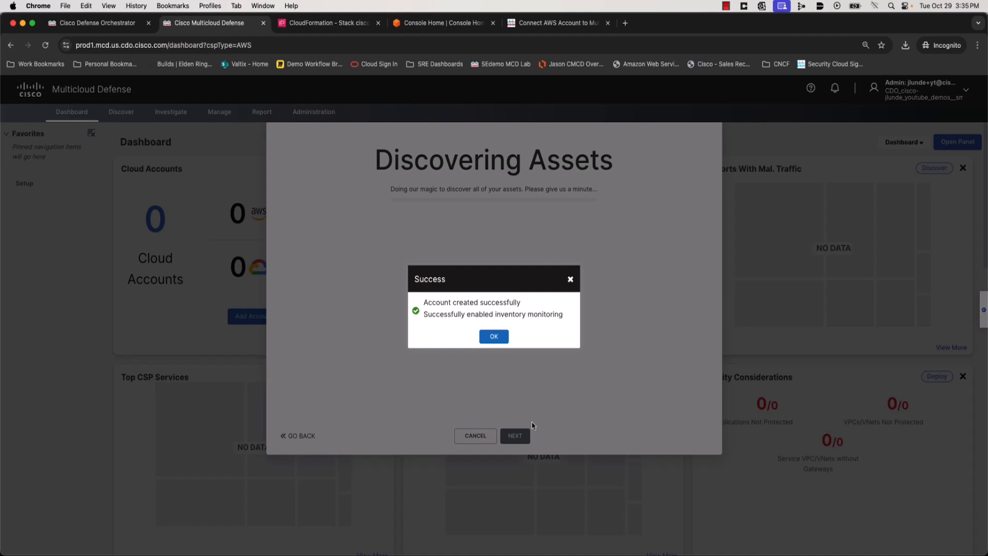
left_click(494, 338)
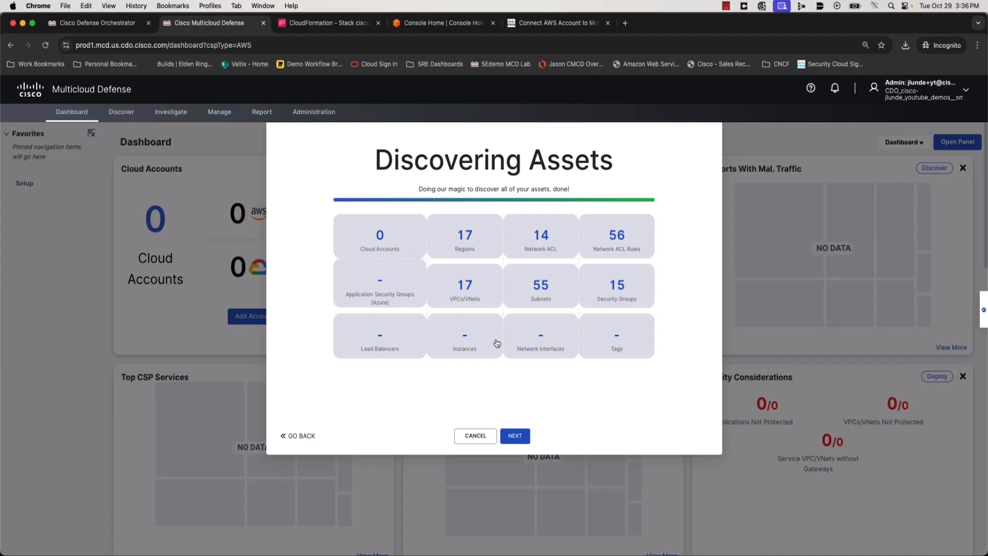
left_click(515, 435)
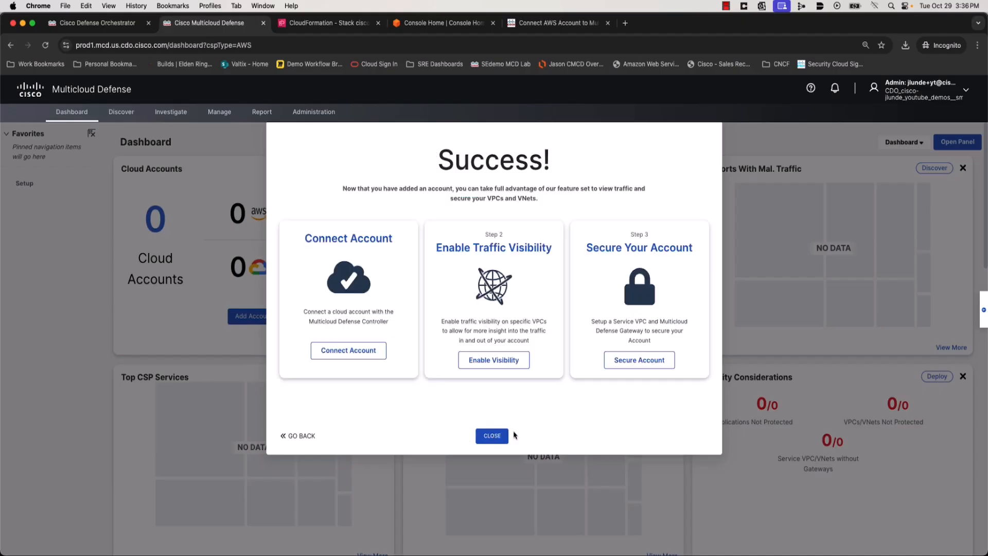
- Close the account connection wizard and reload the dashboard to update its cloud account data
left_click(484, 436)
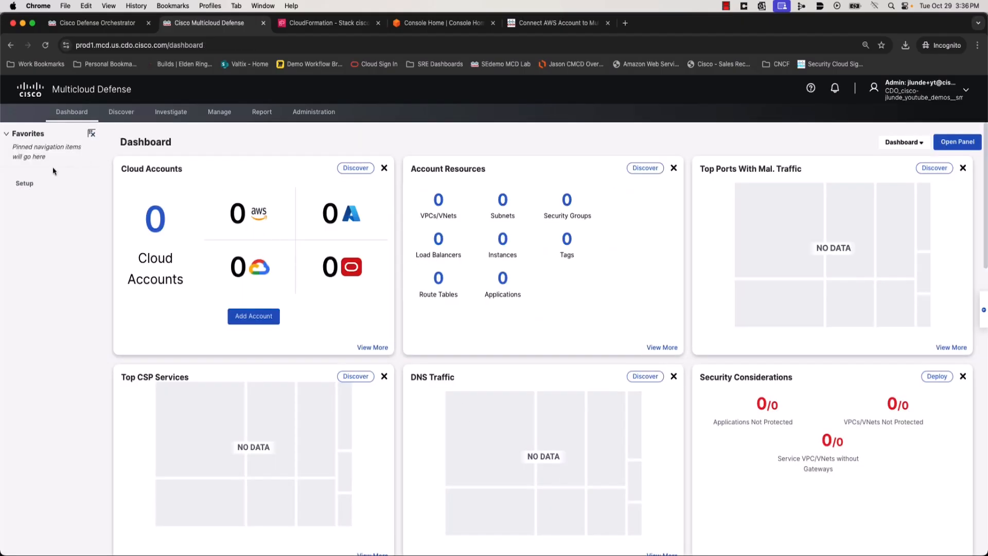
left_click(46, 46)
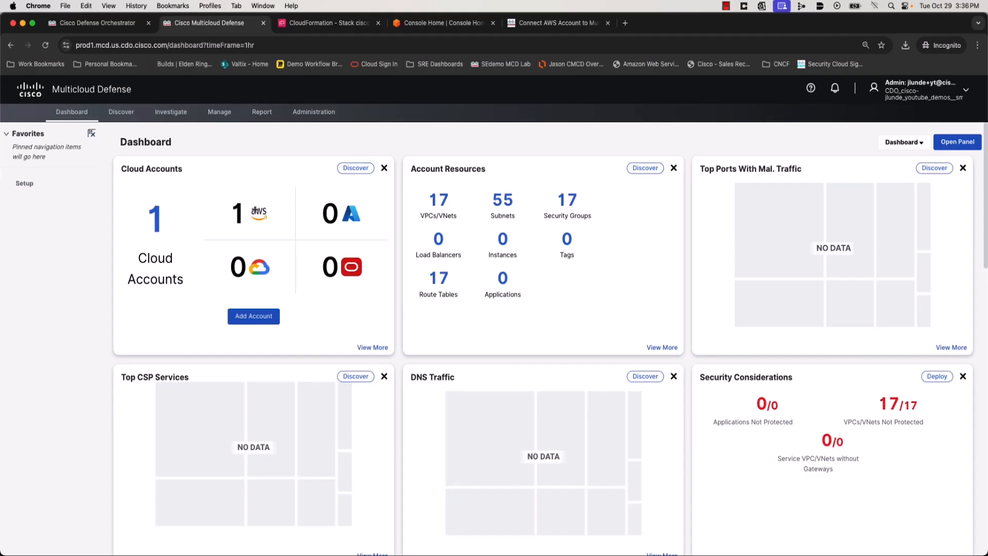
- Open the cloud account inventory and look through the discovered VPCs/VNets
left_click(219, 112)
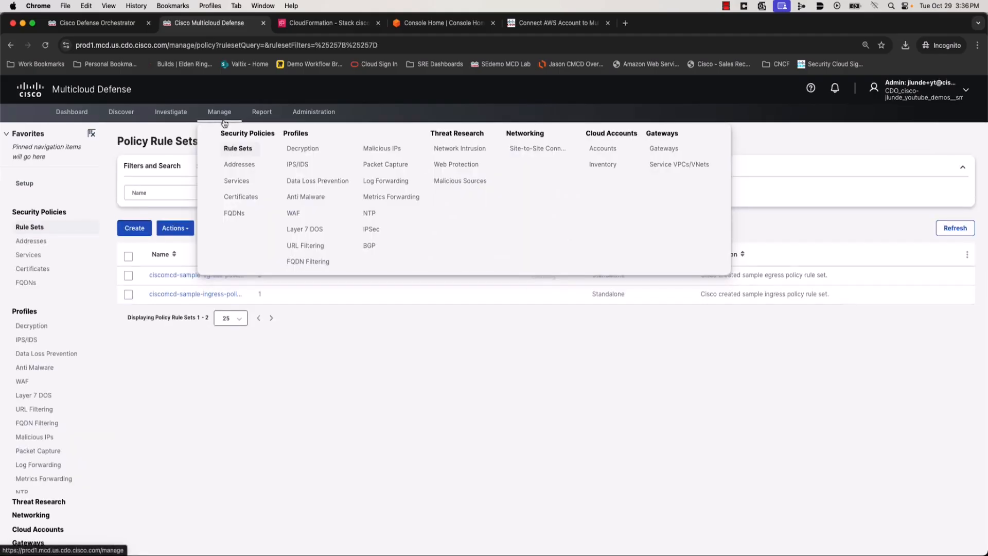
left_click(602, 165)
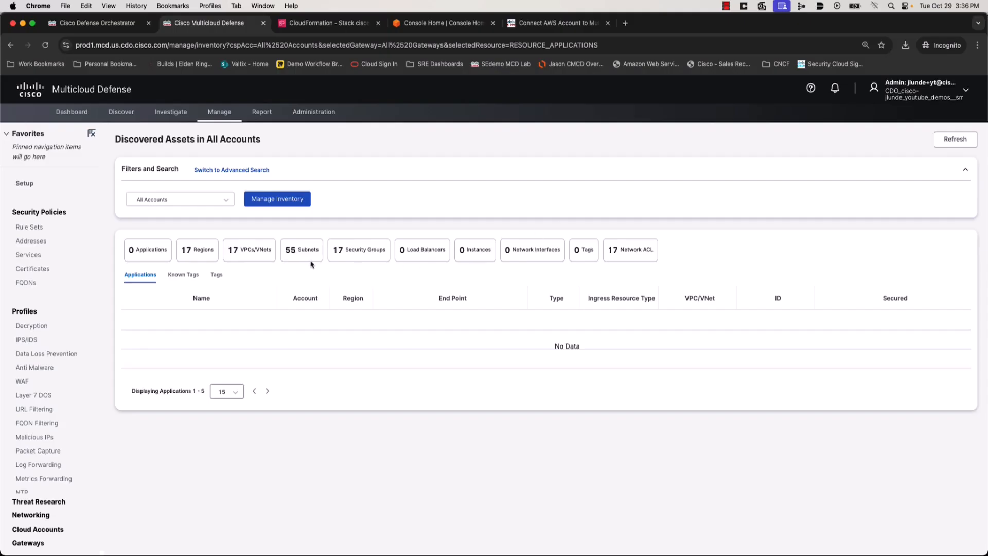
left_click(248, 257)
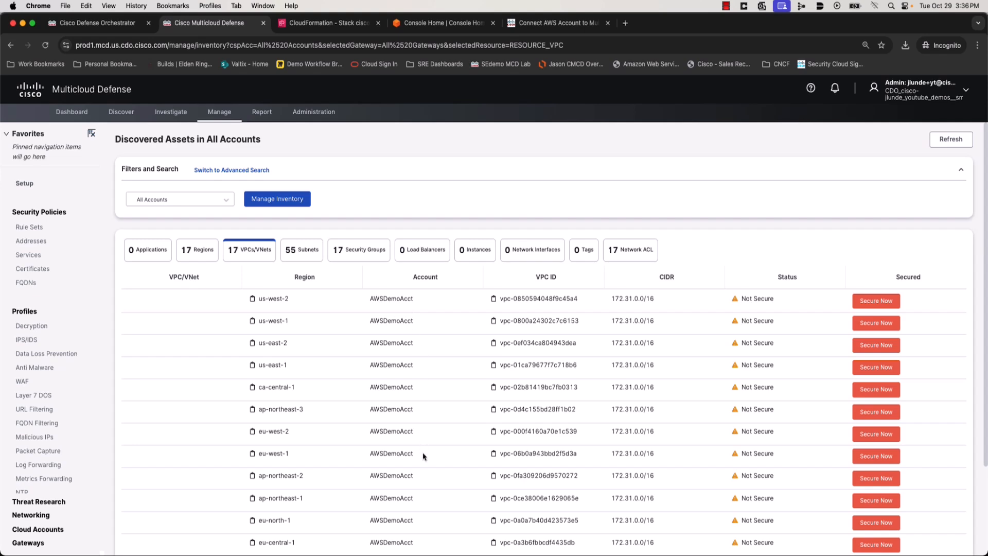
scroll(433, 480, "down", 1)
scroll(433, 479, "down", 3)
scroll(433, 480, "up", 3)
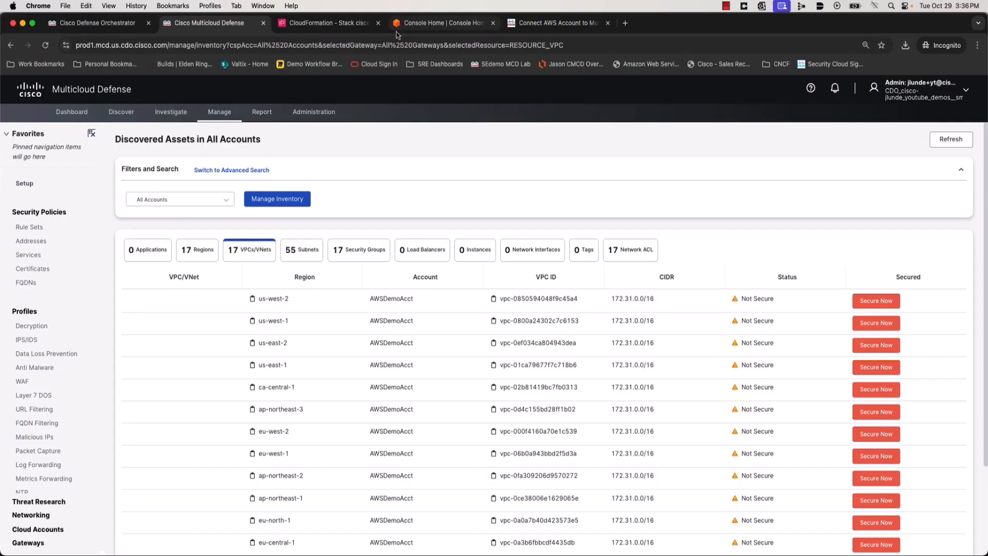
- Switch to the AWS console, search its services for vpc, and open the VPC service
left_click(419, 26)
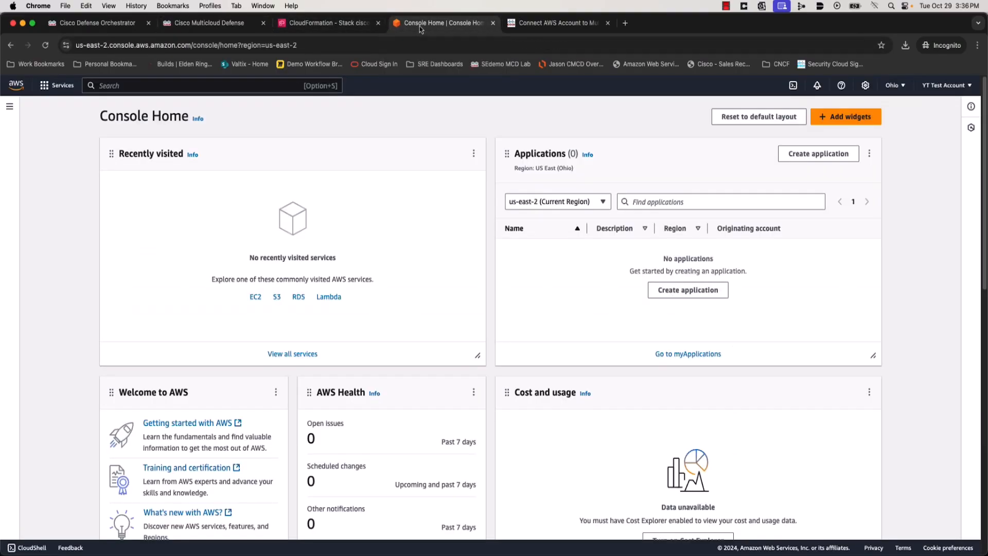
left_click(45, 87)
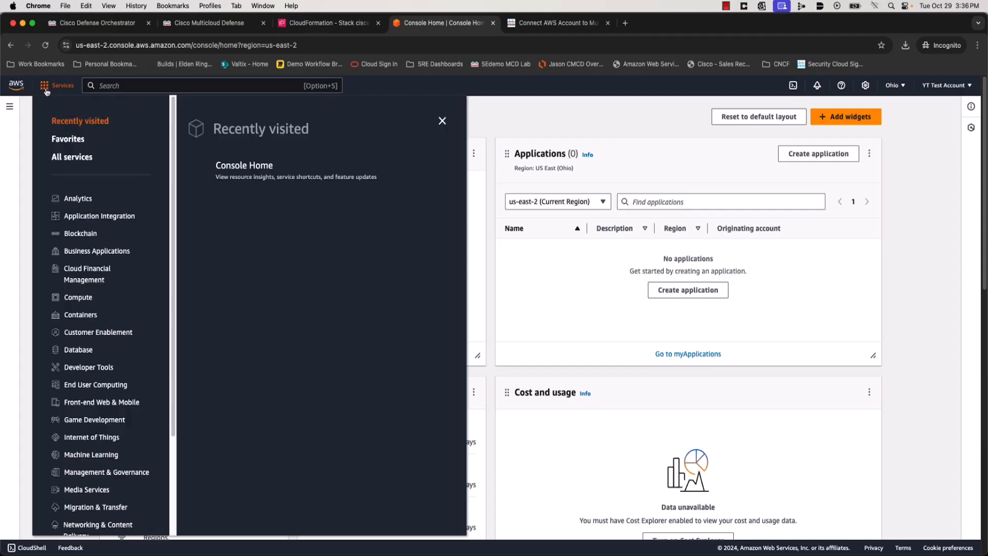
scroll(72, 309, "down", 5)
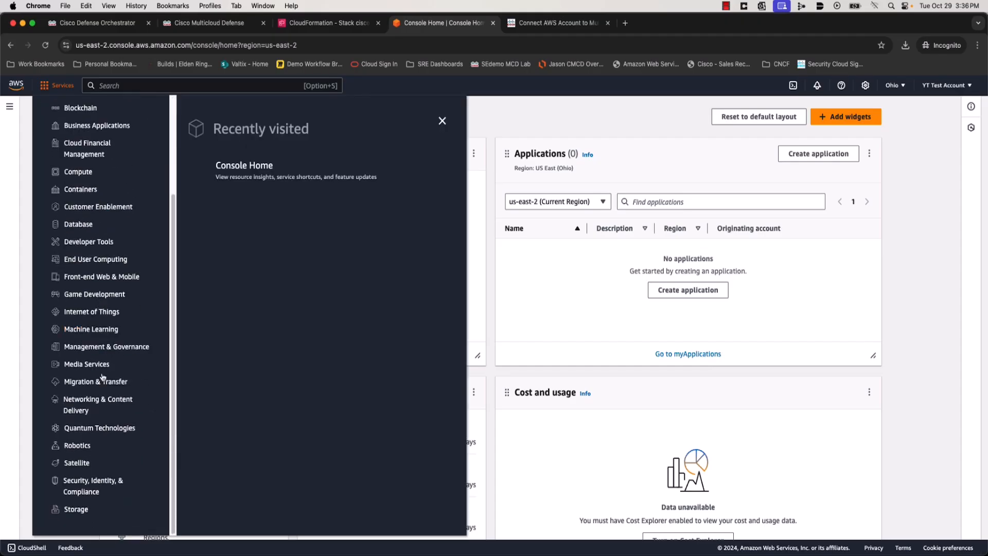
scroll(168, 236, "up", 5)
left_click(188, 88)
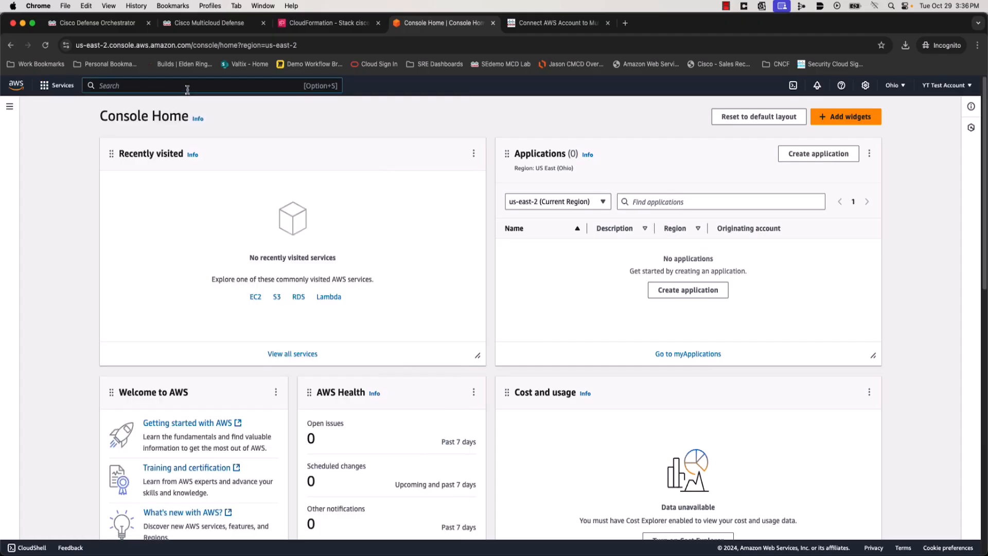
type("vpc")
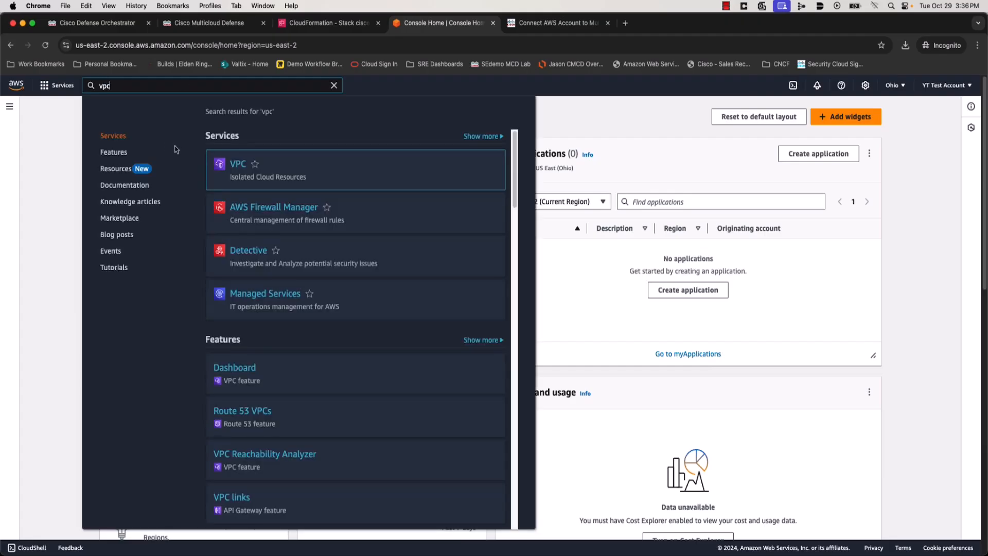
left_click(223, 165)
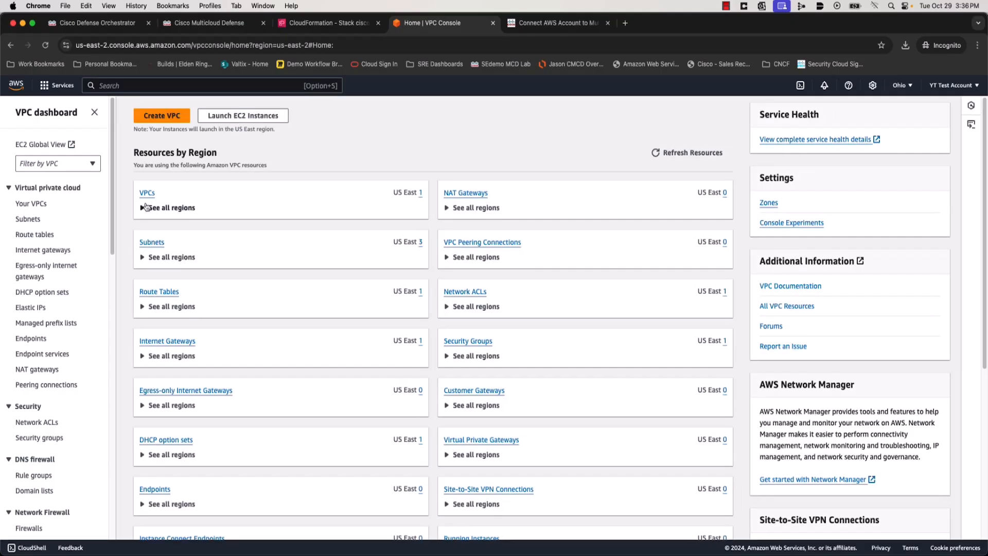
- Create a VPC-only resource named testing-inventory-vpc with IPv4 CIDR 192.168.0.0/24, dismiss the feedback form, and reload its details
left_click(159, 116)
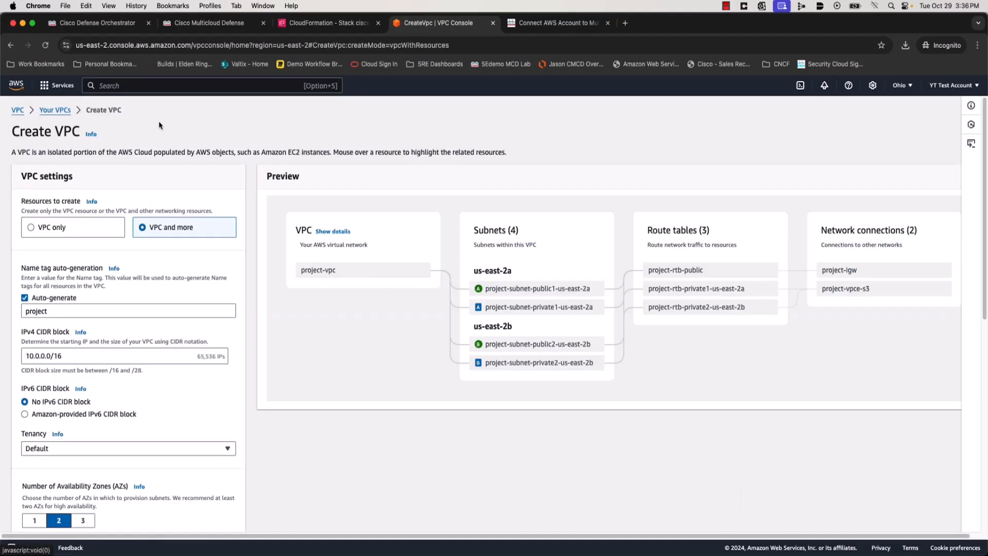
left_click(99, 233)
left_click(80, 275)
type("testing-inventory-vpc")
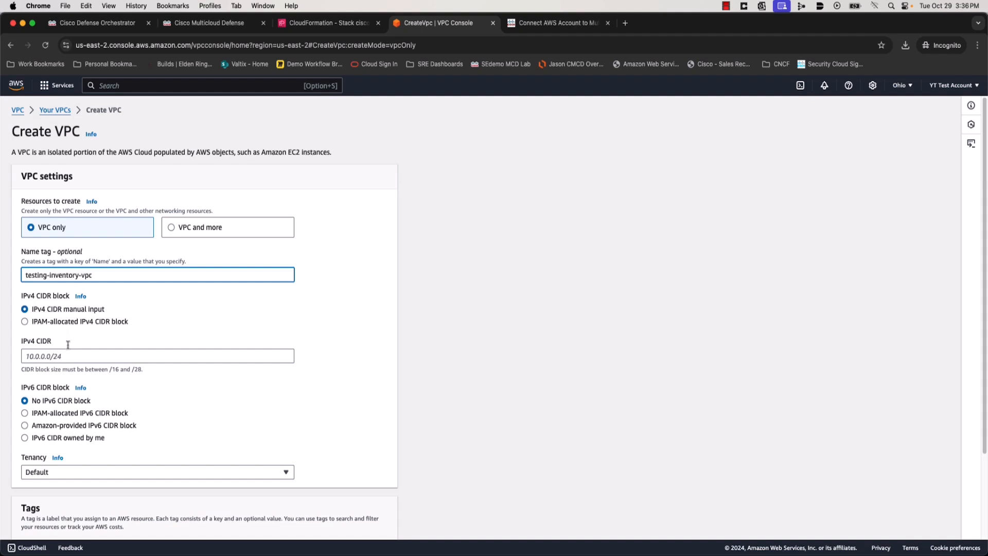
left_click(68, 357)
type("192.168.0.0/24")
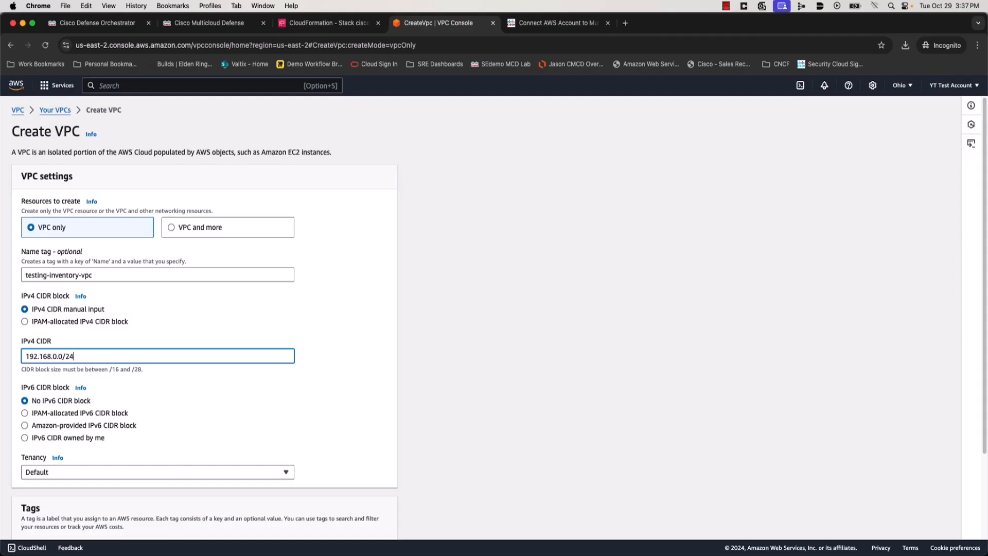
scroll(64, 457, "down", 3)
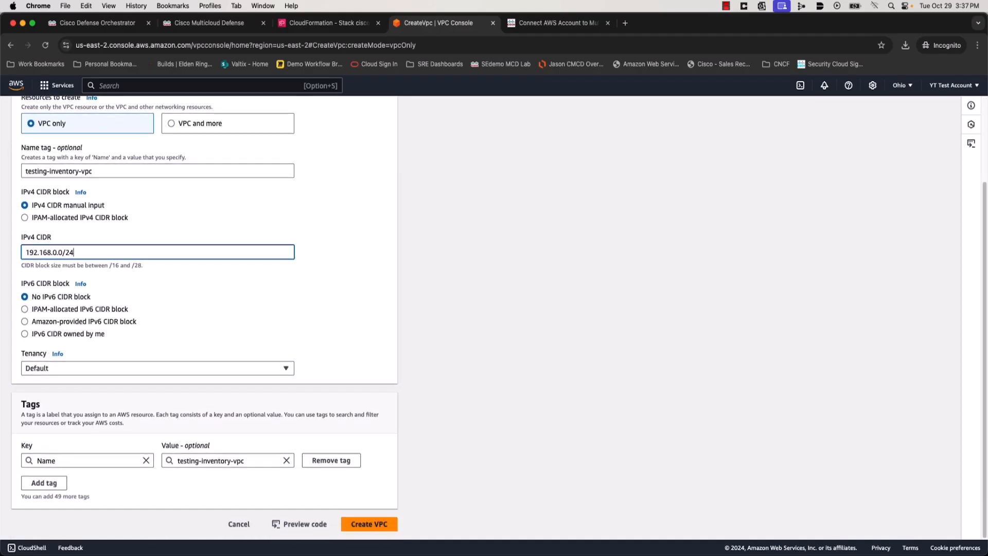
left_click(367, 524)
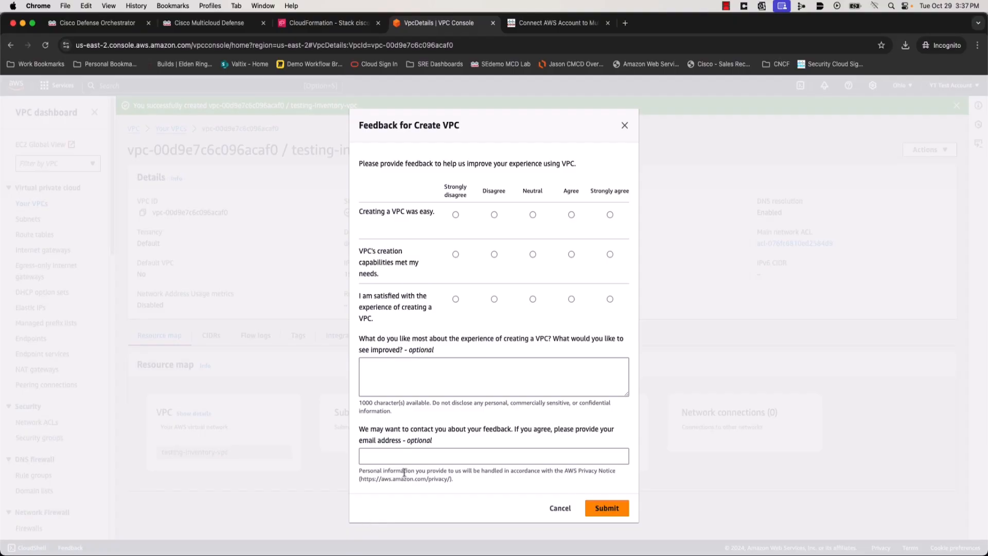
left_click(565, 511)
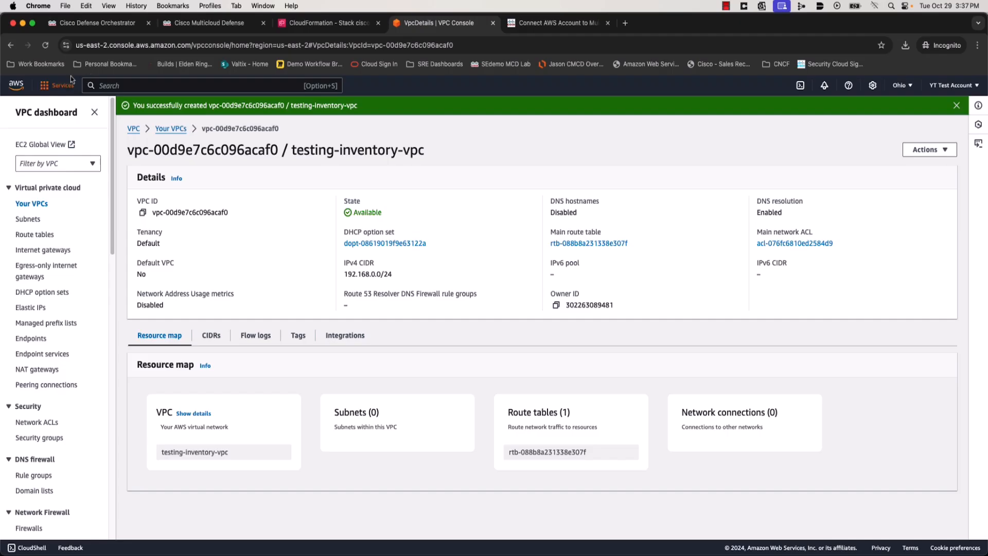
left_click(46, 46)
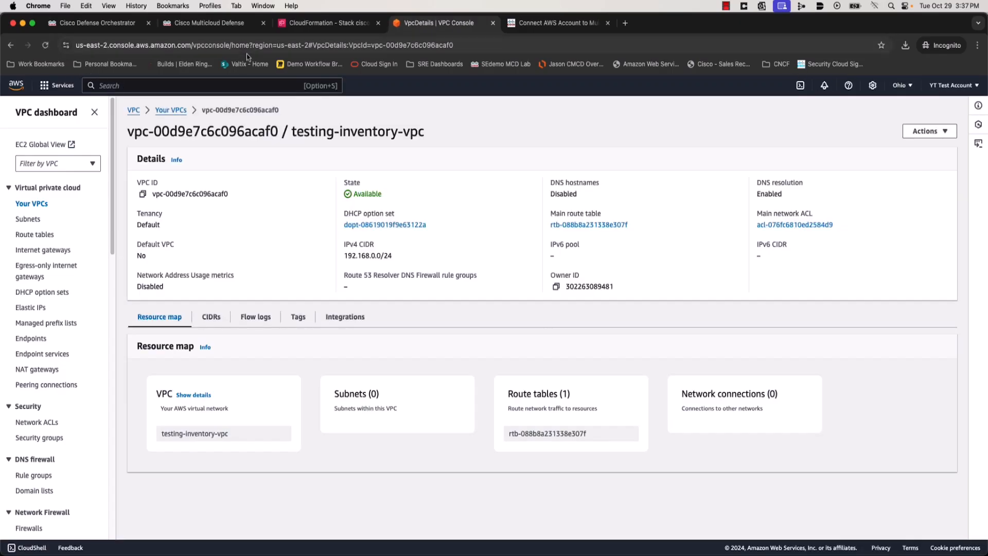
- Switch back to Multicloud Defense, refresh the discovered assets, and look through the first page of VPCs/VNets for the new VPC
left_click(229, 27)
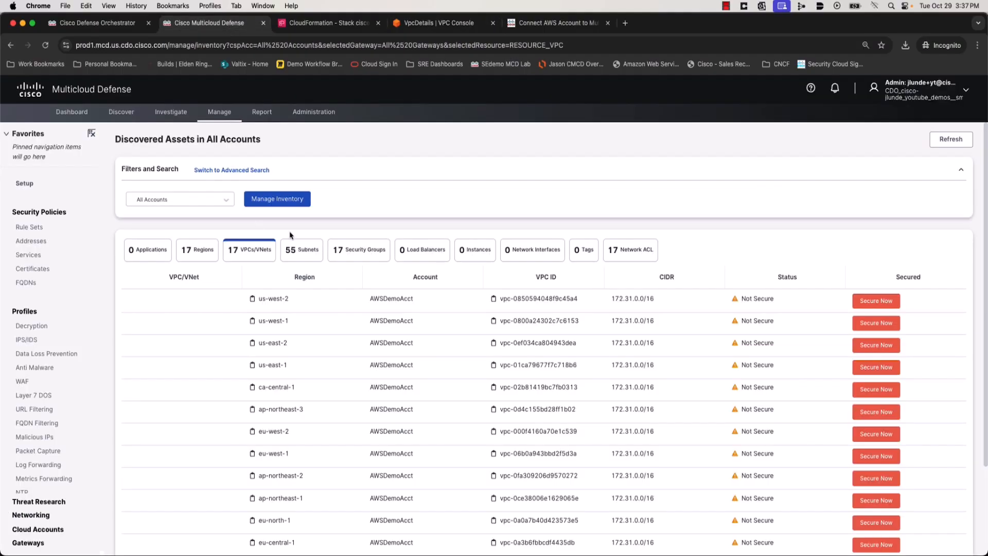
left_click(950, 140)
scroll(319, 408, "down", 3)
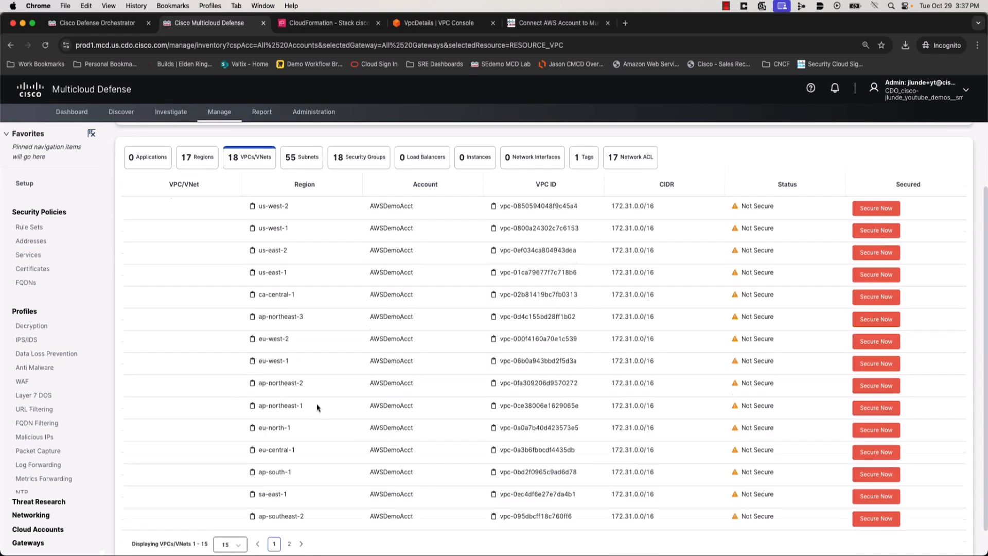
scroll(585, 412, "up", 2)
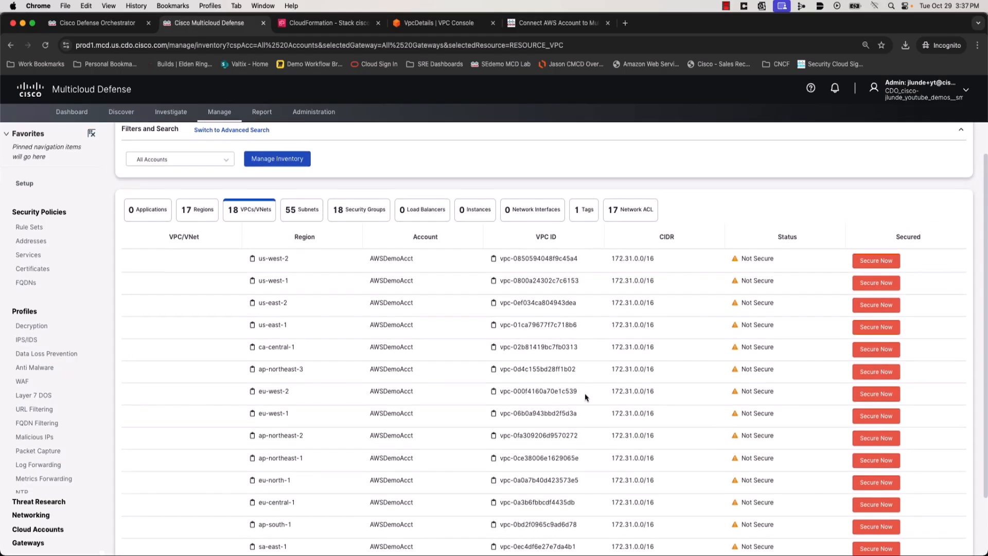
scroll(585, 398, "down", 2)
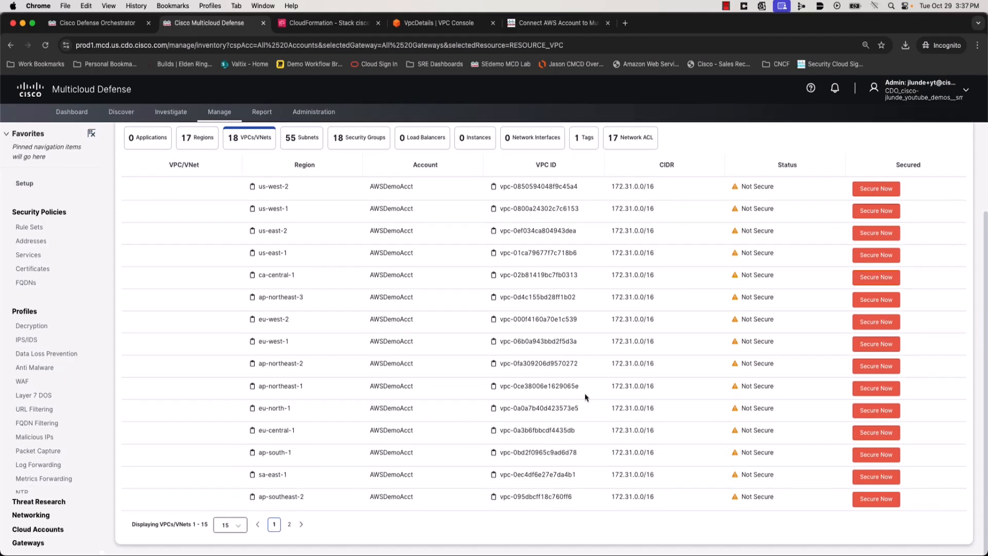
scroll(325, 503, "up", 1)
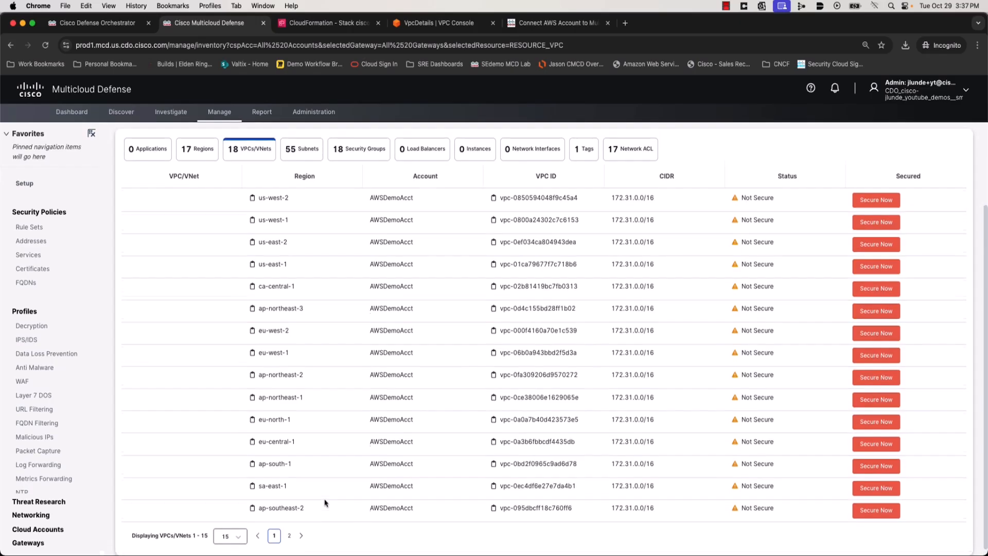
scroll(325, 503, "down", 1)
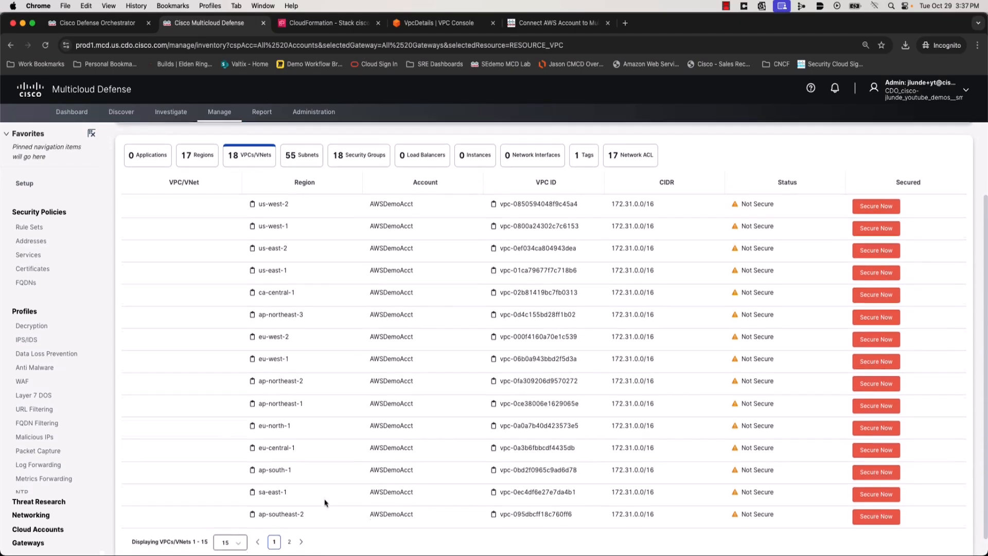
scroll(324, 503, "up", 3)
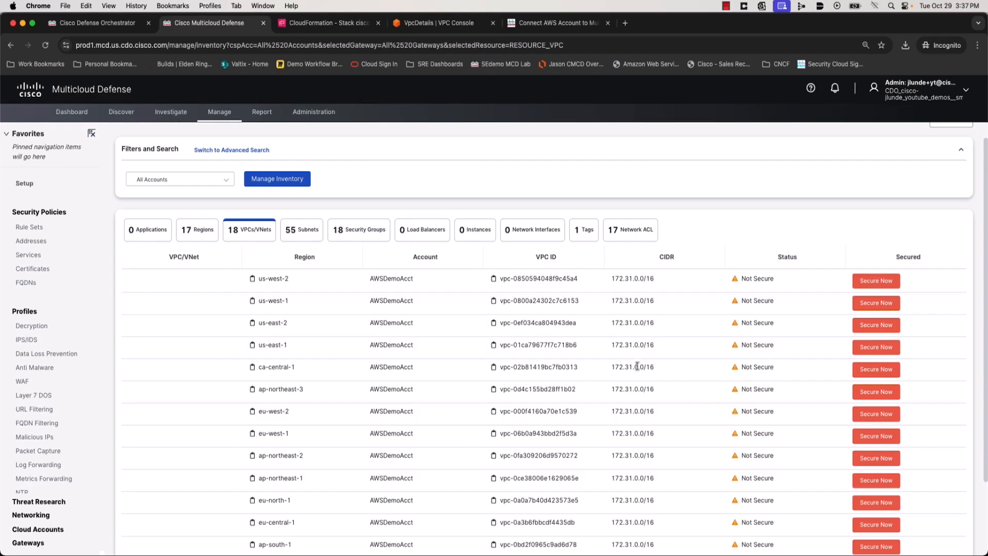
scroll(639, 367, "down", 1)
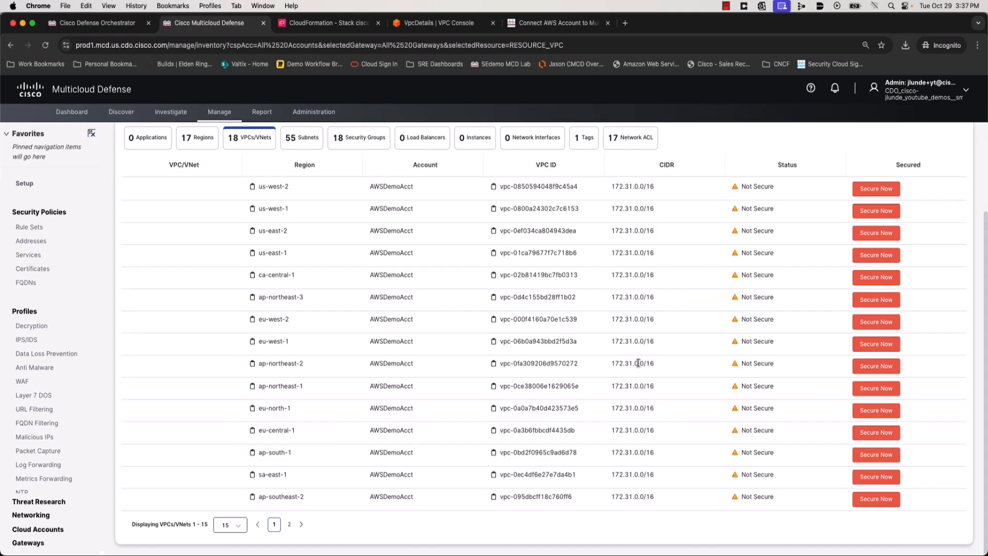
scroll(638, 363, "up", 3)
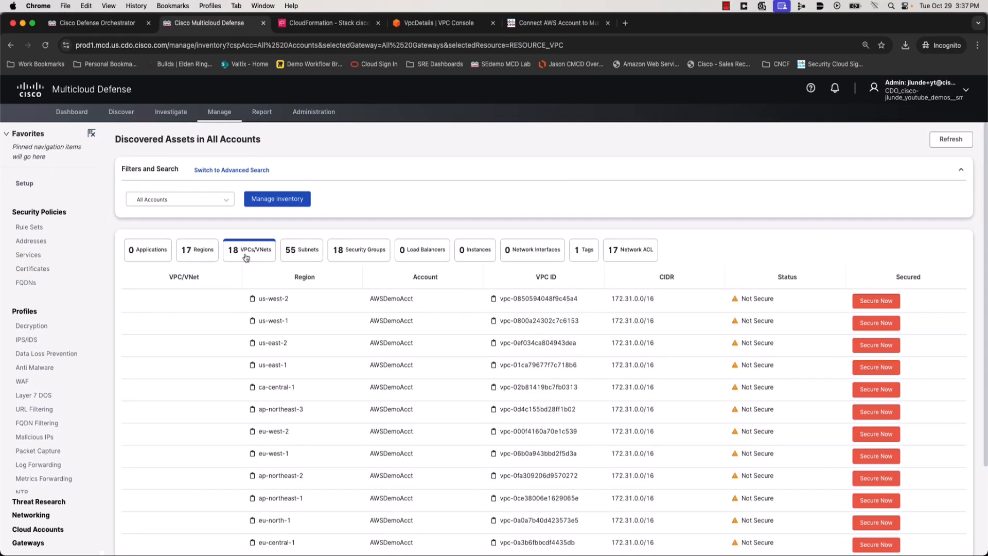
- Refresh the inventory again and locate testing-inventory-vpc on the second page of VPCs/VNets
left_click(951, 140)
scroll(697, 375, "down", 3)
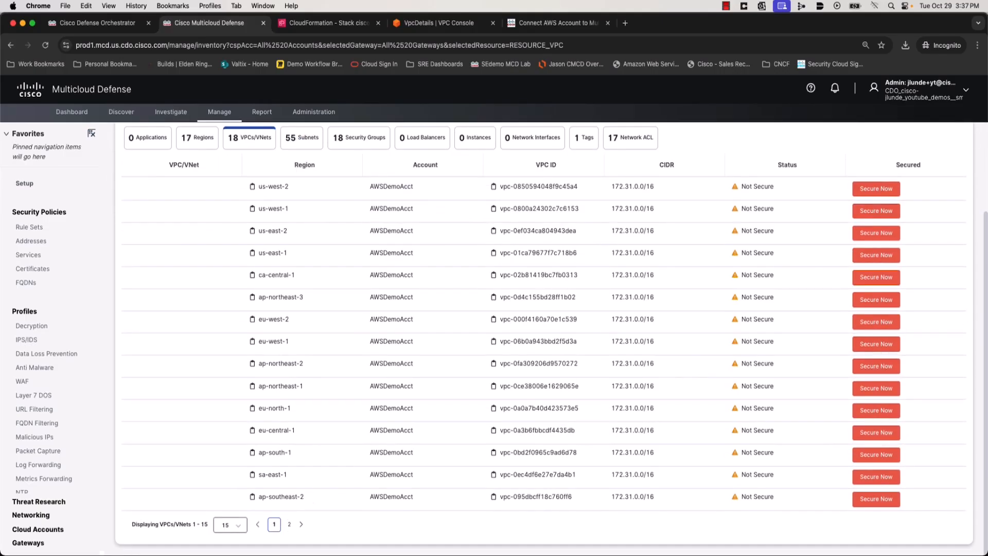
left_click(290, 524)
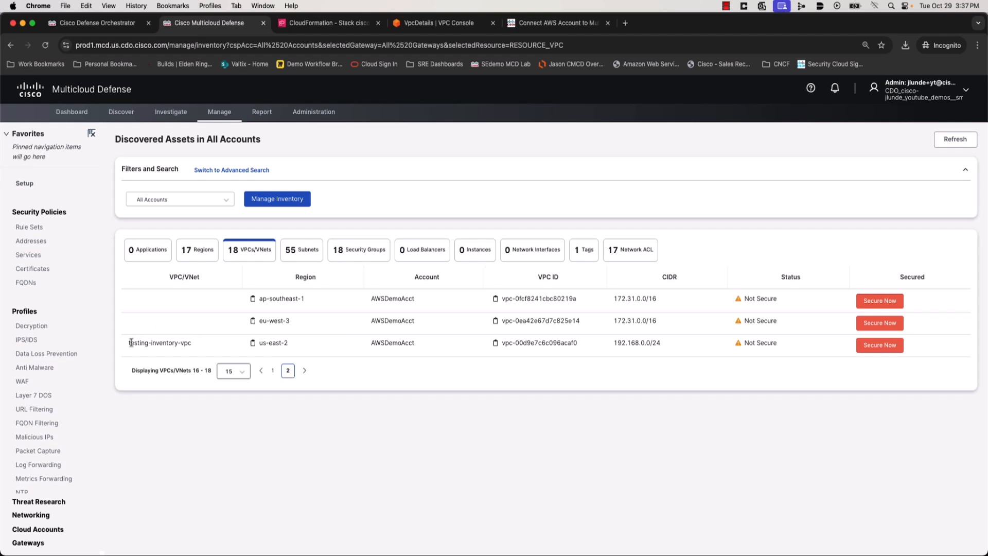
left_click_drag(129, 348, 194, 349)
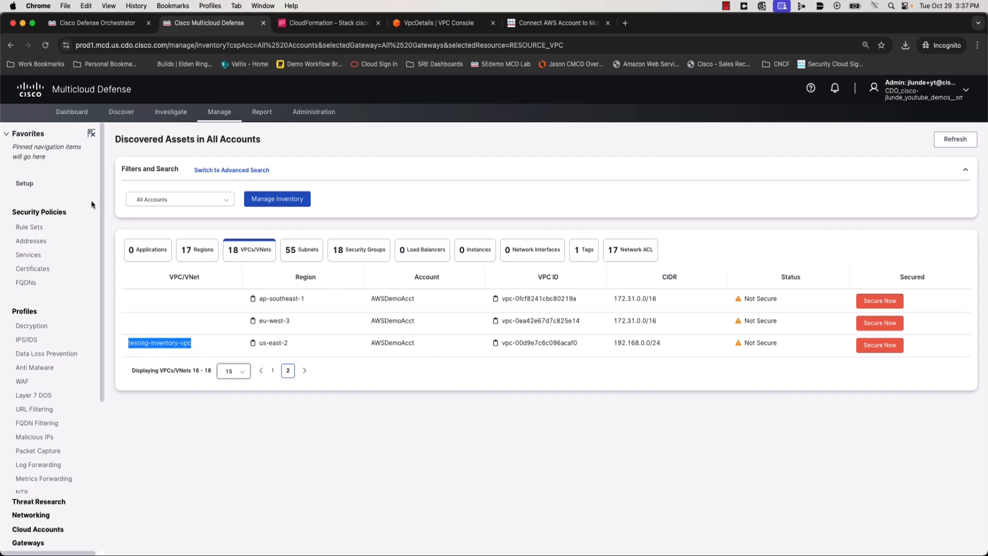
- Open the AWS accounts list from the dashboard and bring up the inventory management settings for AWSDemoAcct
left_click(73, 113)
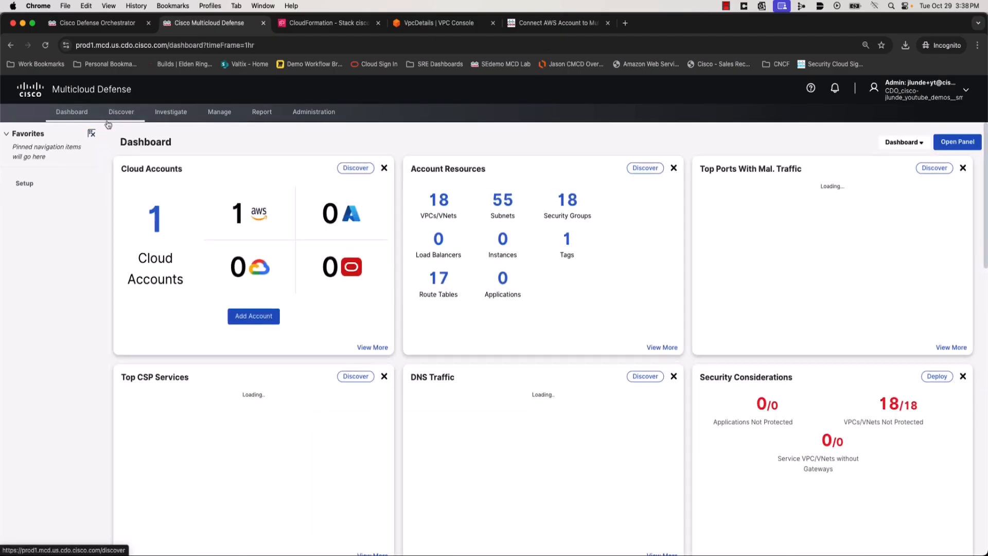
left_click(258, 220)
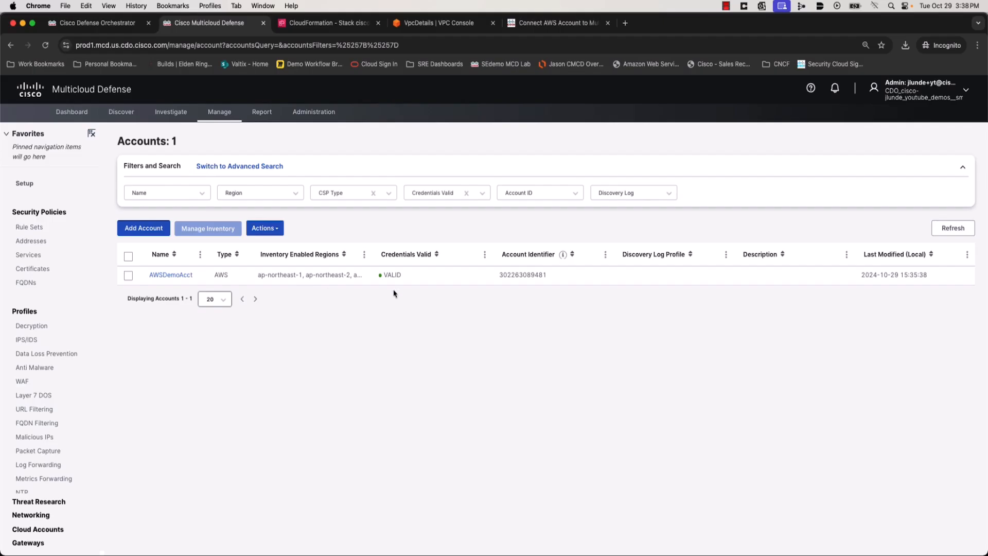
left_click(128, 276)
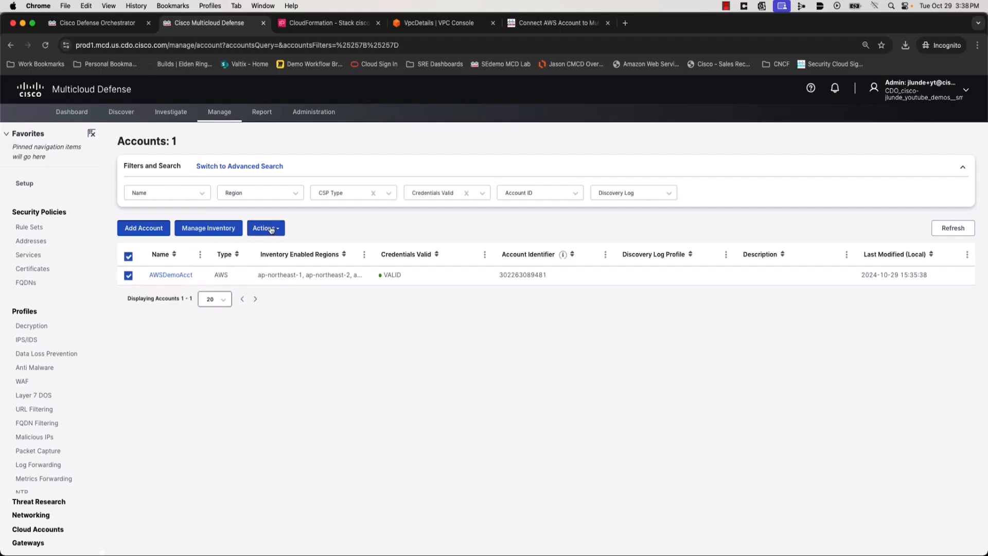
left_click(268, 229)
left_click(223, 232)
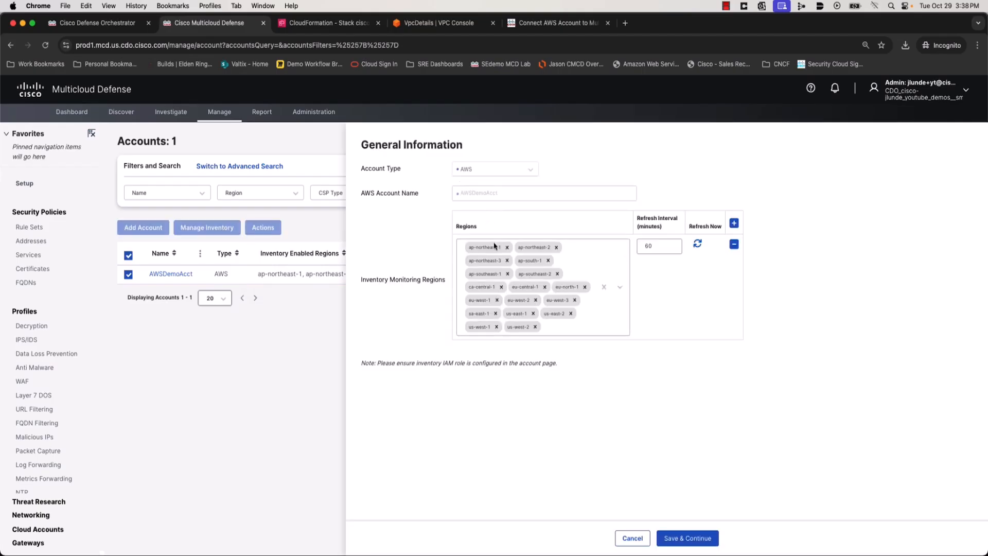
- Replace the inventory monitoring regions with us-east-1, us-east-2, us-west-1 and us-west-2, save the settings, and return to the dashboard
left_click(604, 287)
left_click(571, 255)
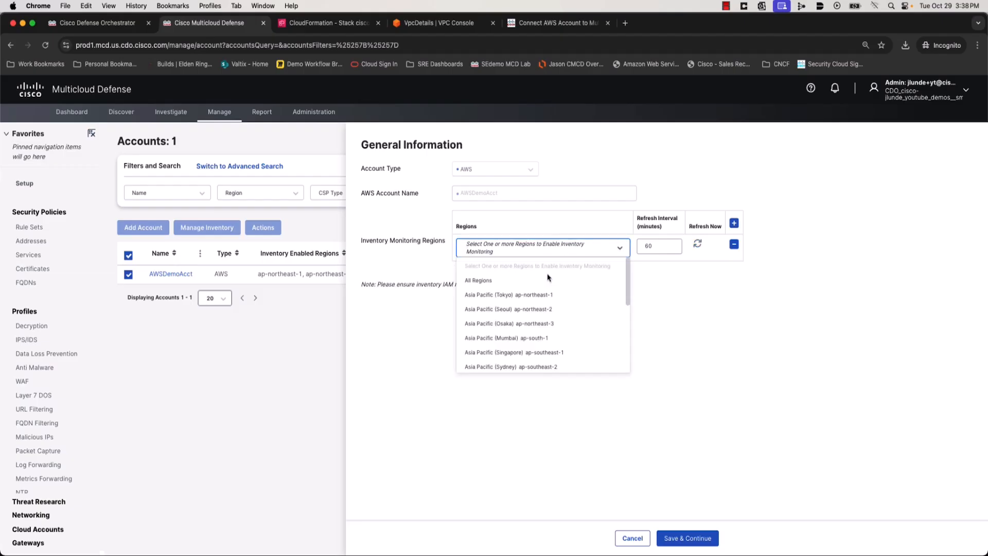
scroll(549, 307, "down", 5)
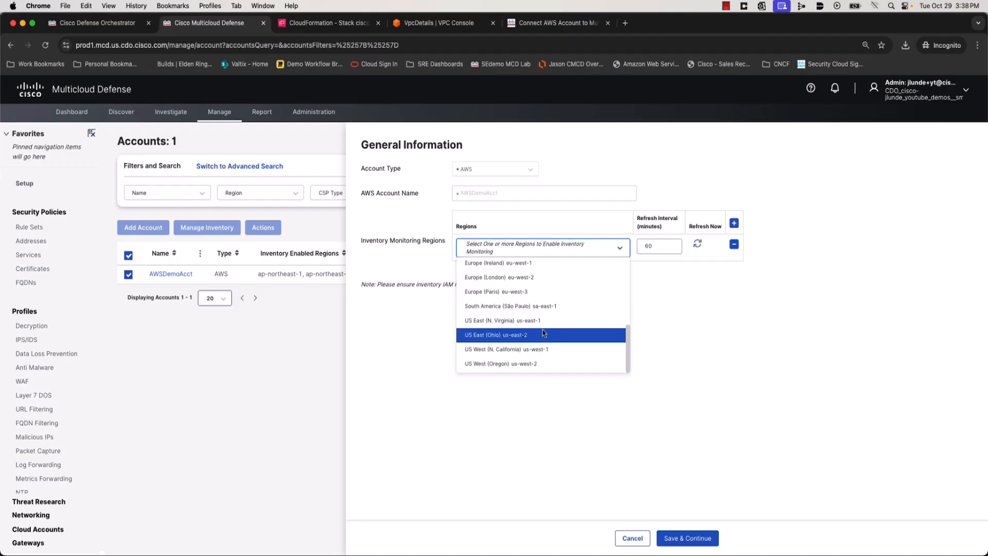
left_click(541, 323)
left_click(539, 333)
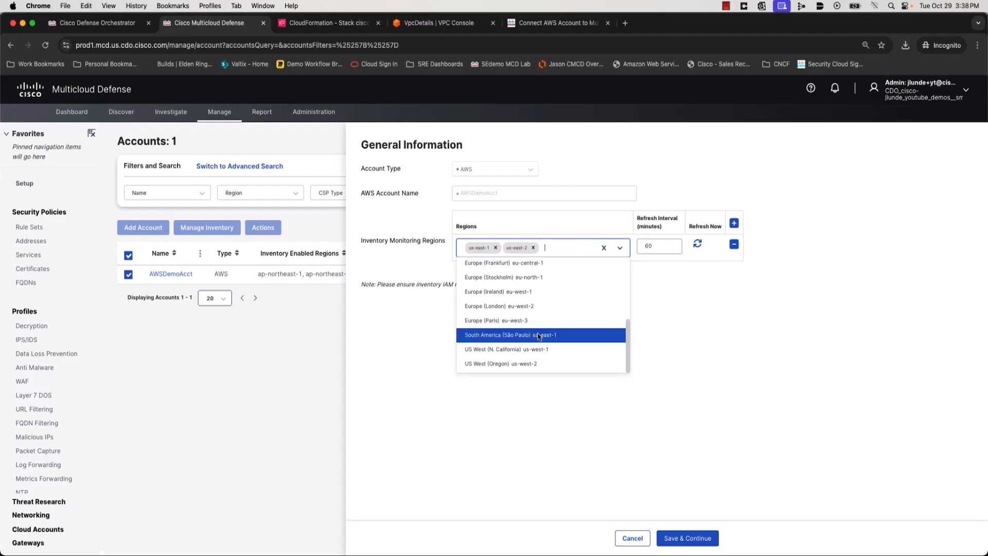
left_click(540, 351)
left_click(536, 364)
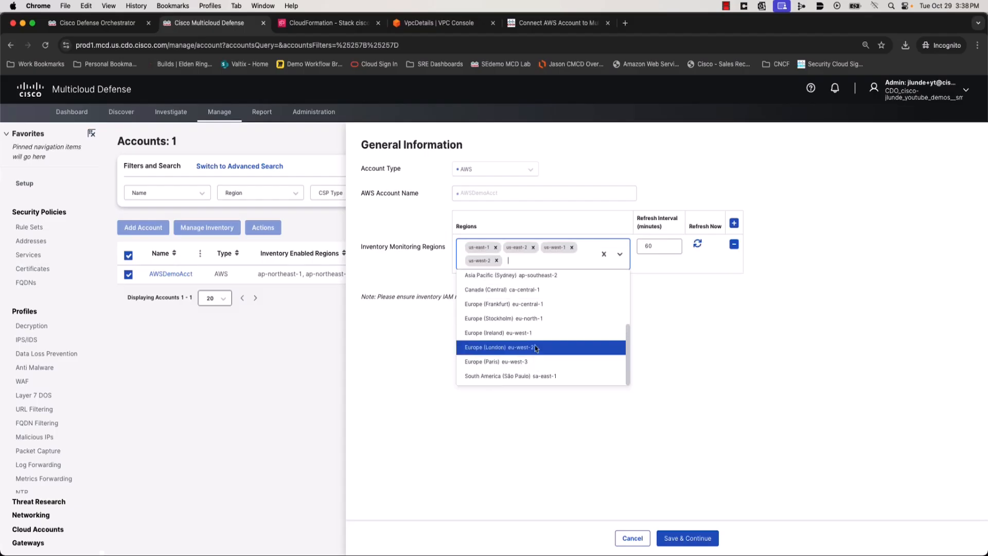
scroll(532, 318, "up", 2)
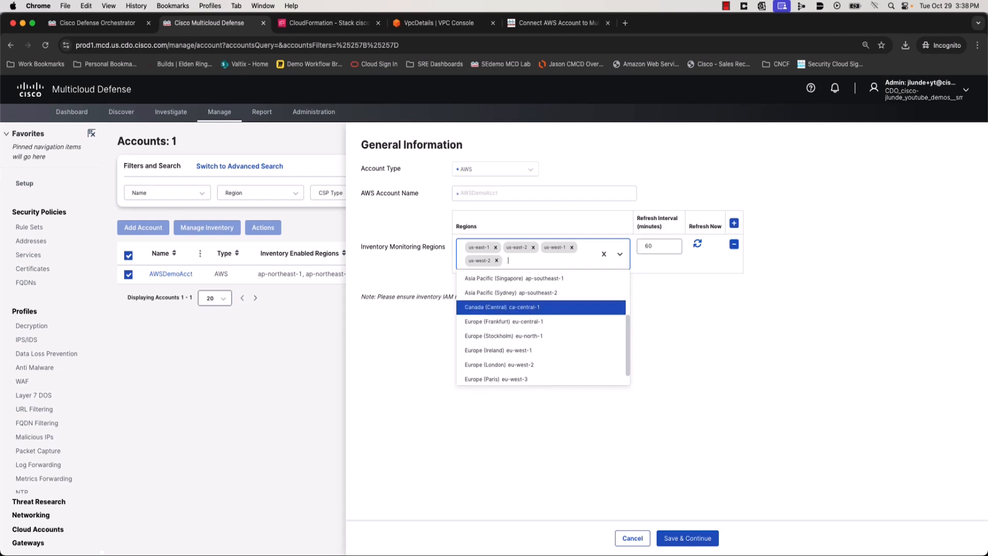
scroll(532, 318, "up", 3)
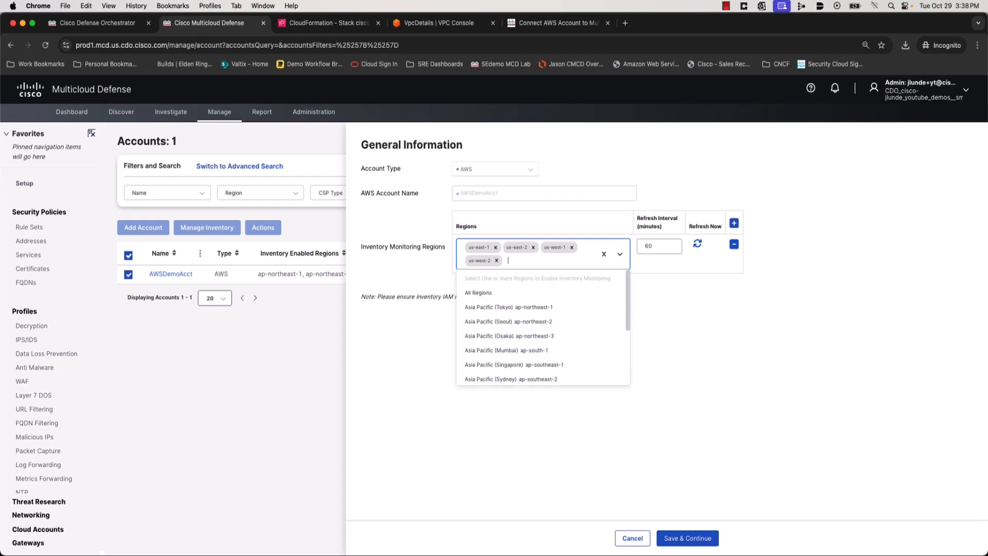
left_click(830, 366)
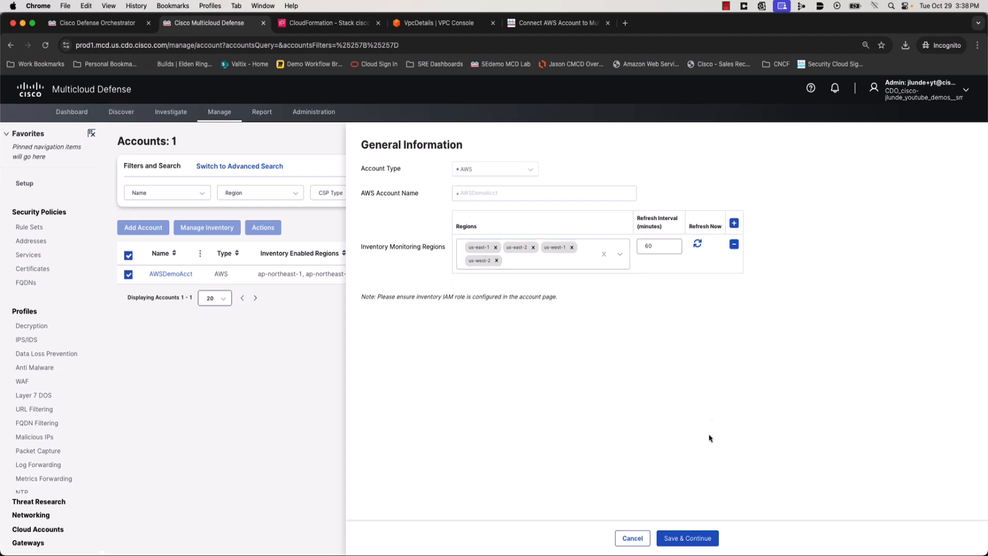
left_click(697, 538)
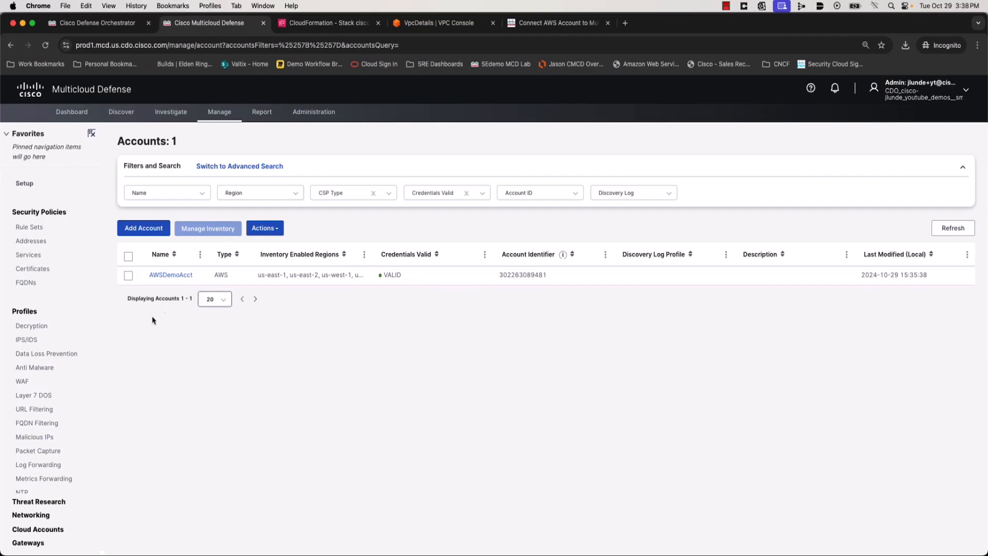
left_click(61, 119)
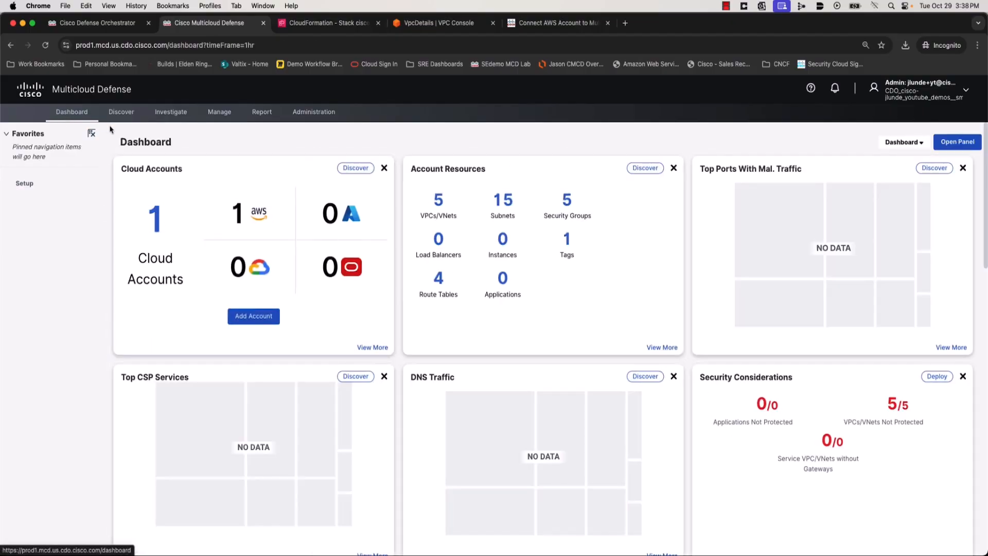
- Close the CloudFormation page, switch to the AWS console, and open the list of IAM roles
left_click(379, 23)
left_click(341, 26)
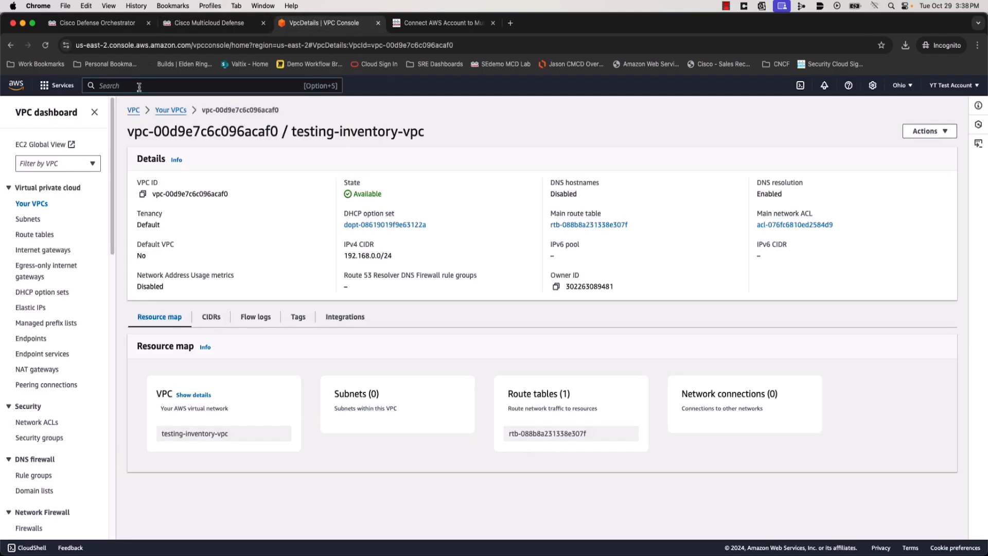
type("iam")
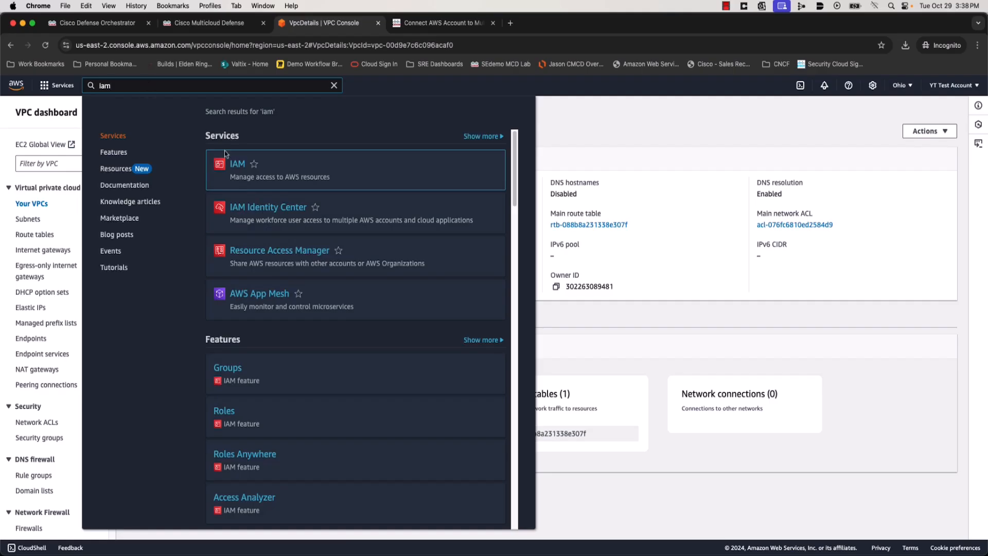
left_click(237, 164)
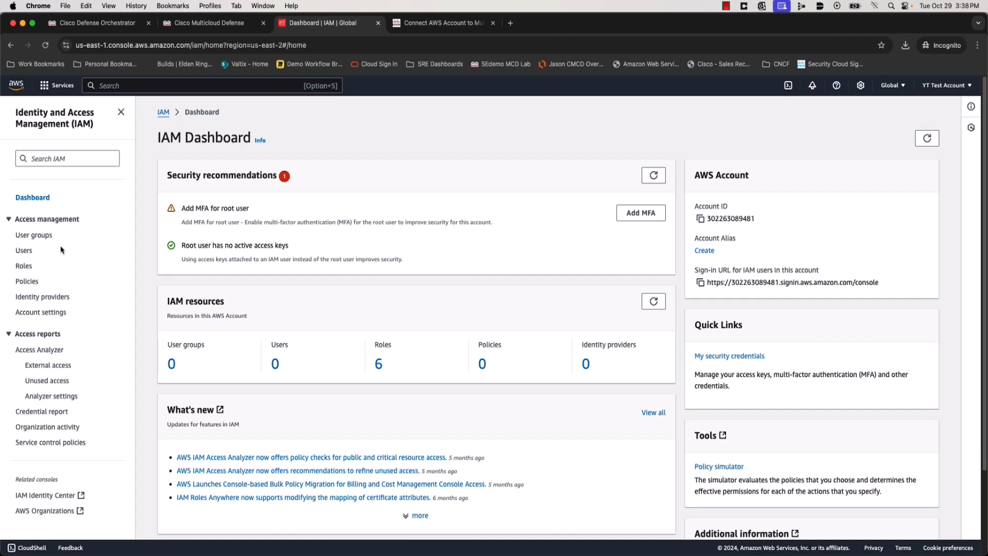
left_click(23, 265)
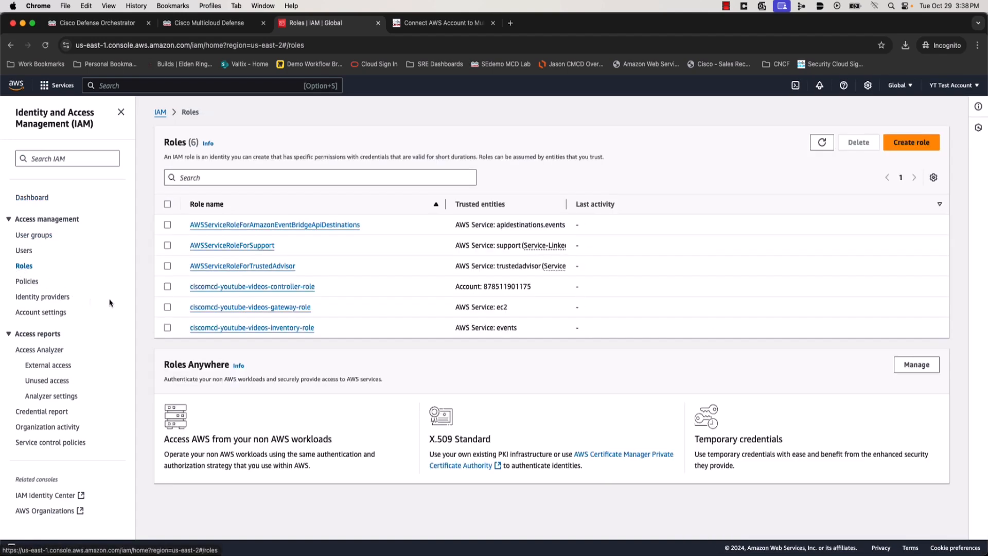
- Open ciscomcd-youtube-videos-controller-role and read through the JSON of its ciscomcd-controller-policy
left_click(277, 291)
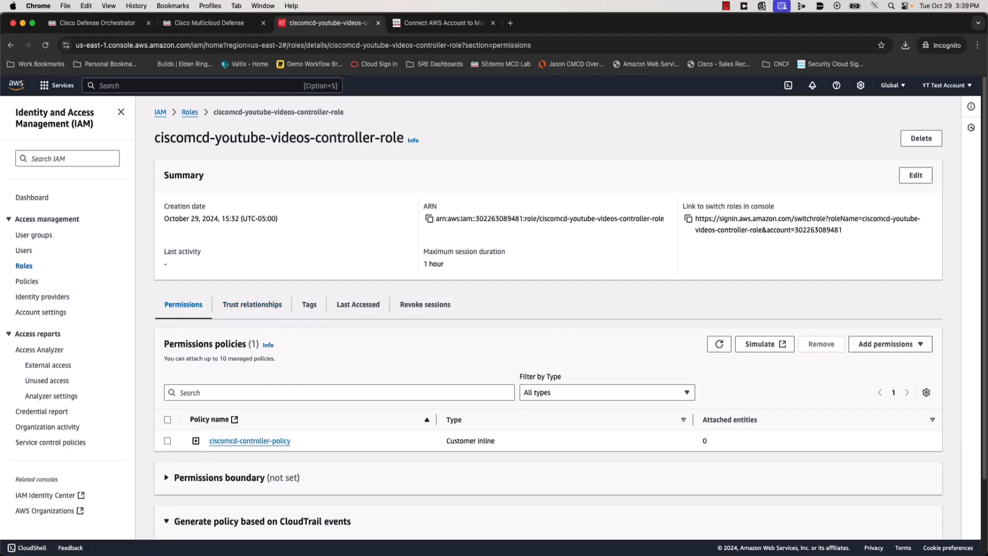
left_click(196, 440)
scroll(361, 441, "down", 5)
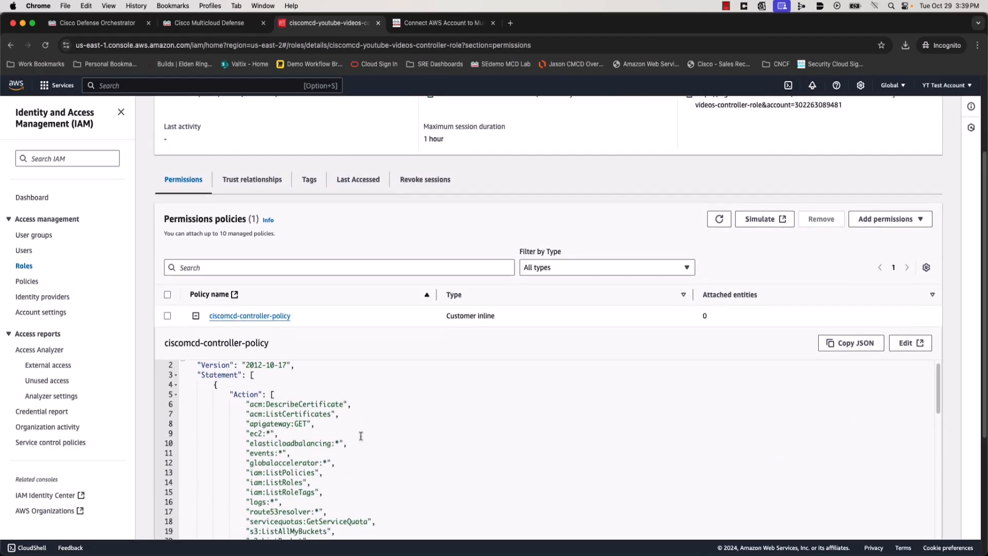
scroll(453, 263, "down", 3)
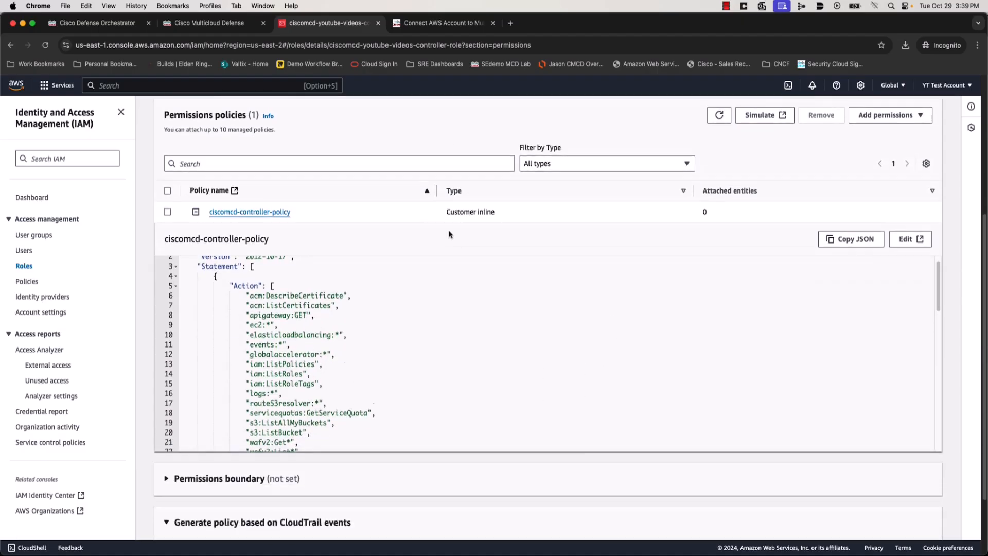
scroll(417, 360, "down", 4)
scroll(411, 367, "down", 3)
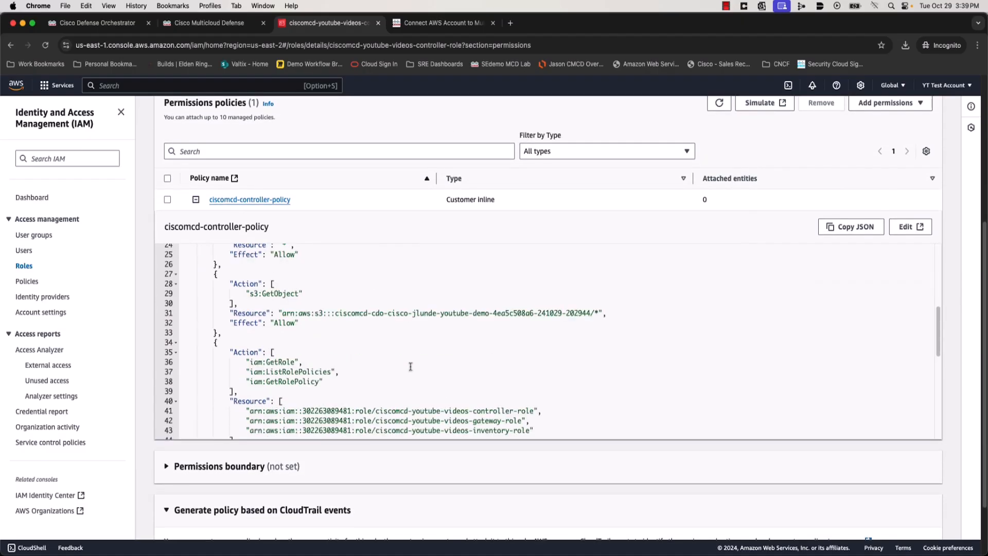
scroll(411, 367, "down", 2)
scroll(409, 369, "up", 3)
scroll(409, 369, "up", 6)
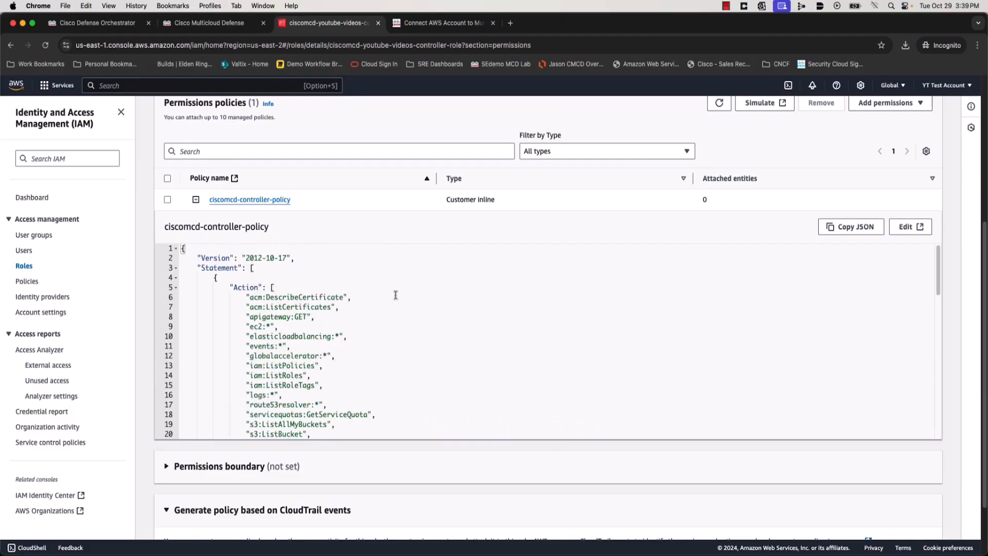
- Consult the MCDControllerRole page in the Multicloud Defense documentation, and go back to the IAM roles list in AWS
left_click(451, 24)
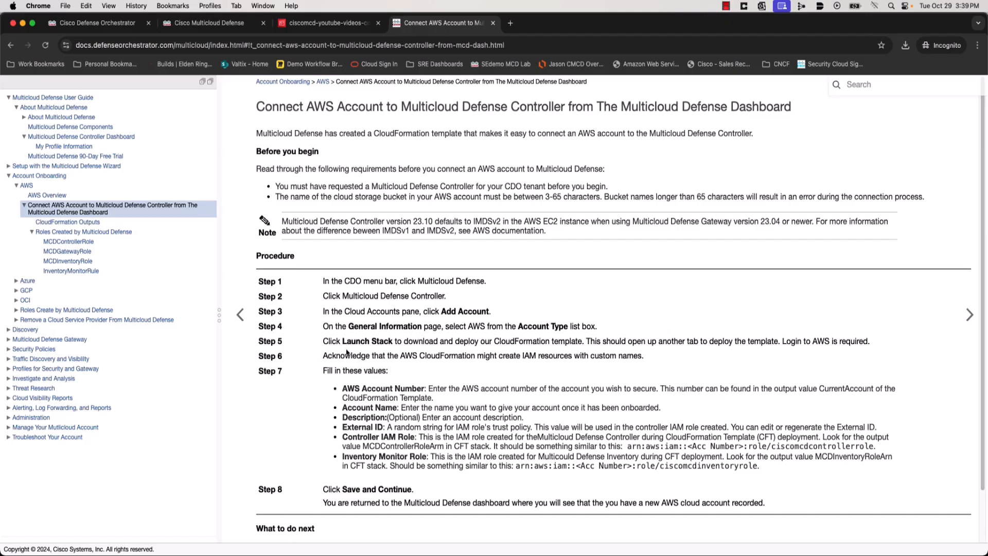
left_click(85, 243)
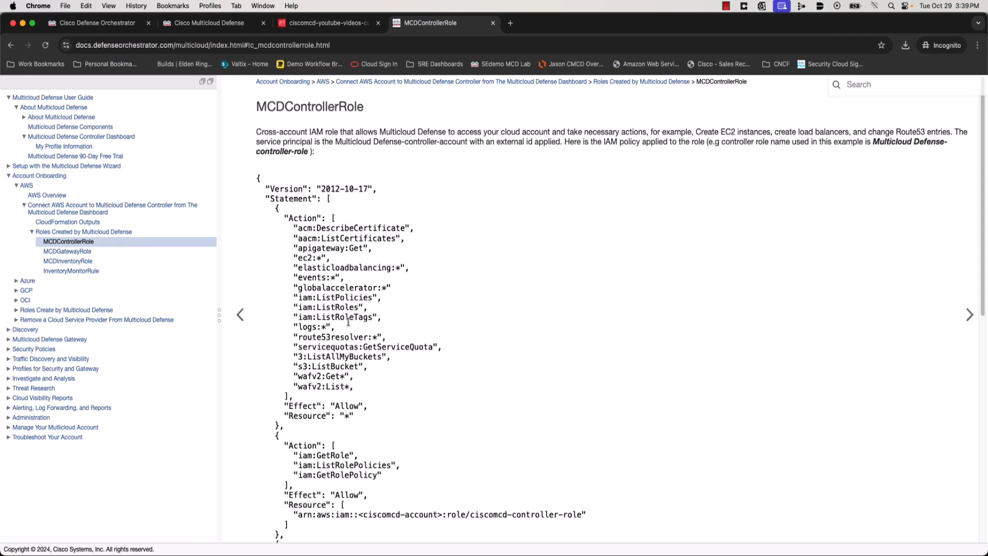
left_click(351, 25)
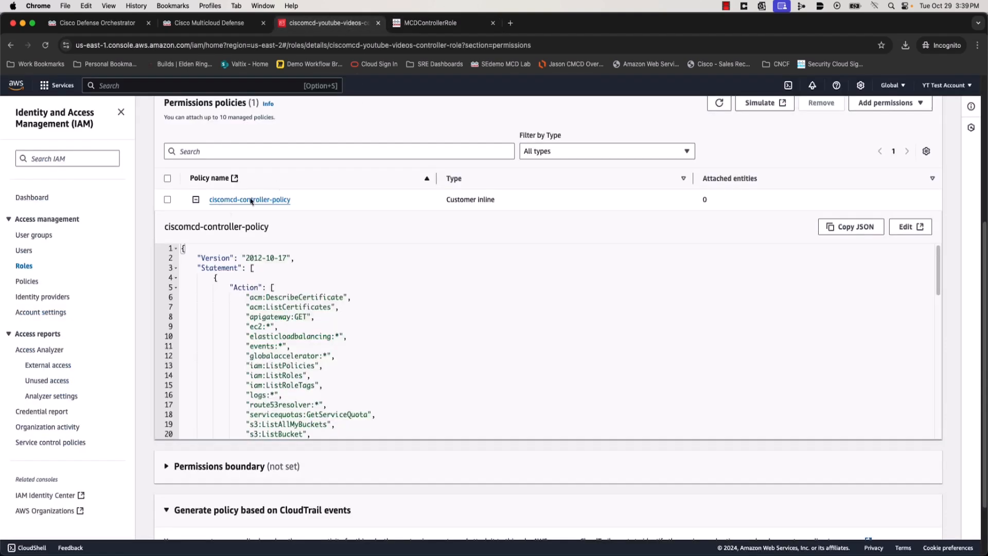
scroll(172, 140, "up", 5)
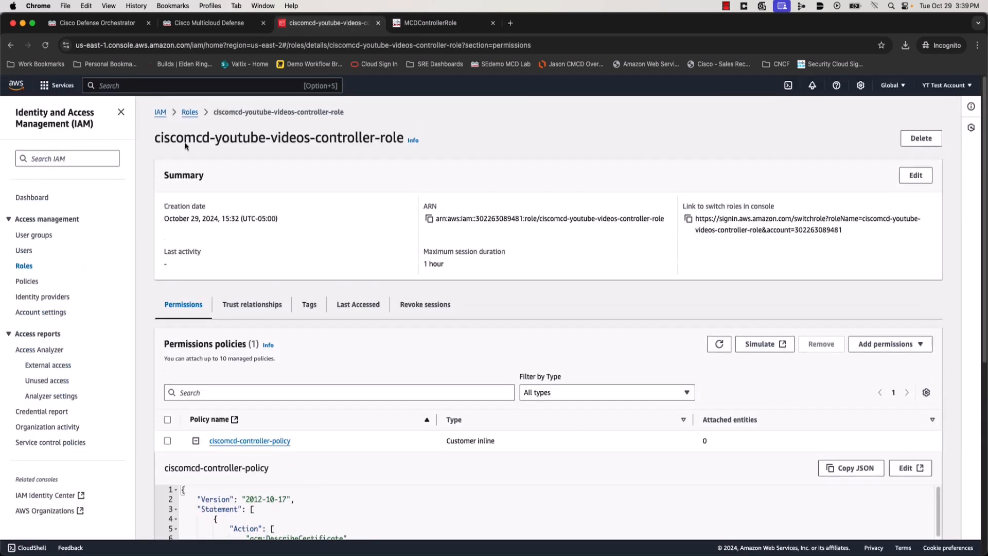
left_click(190, 118)
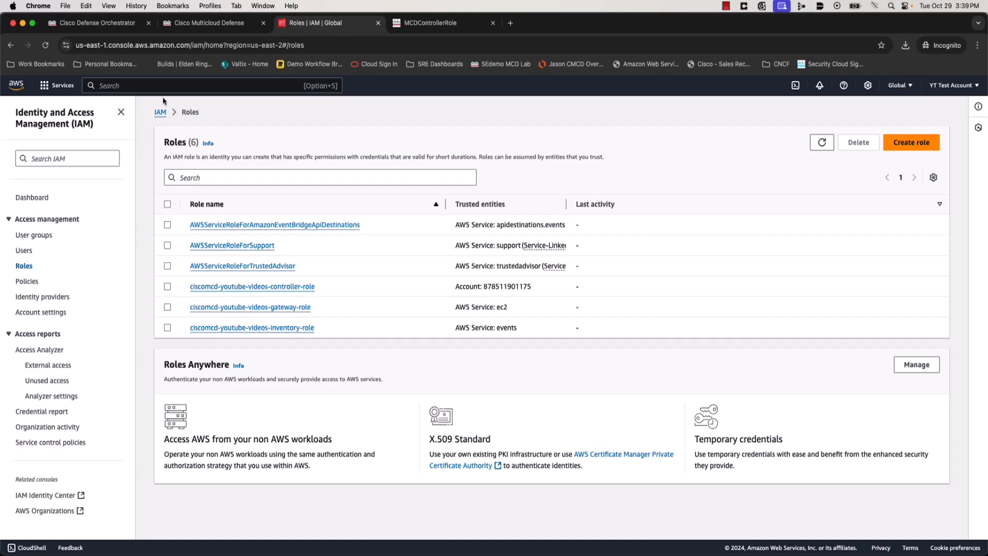
- Switch to the S3 service and open the bucket created for Cisco Multicloud Defense
type("s3")
left_click(246, 170)
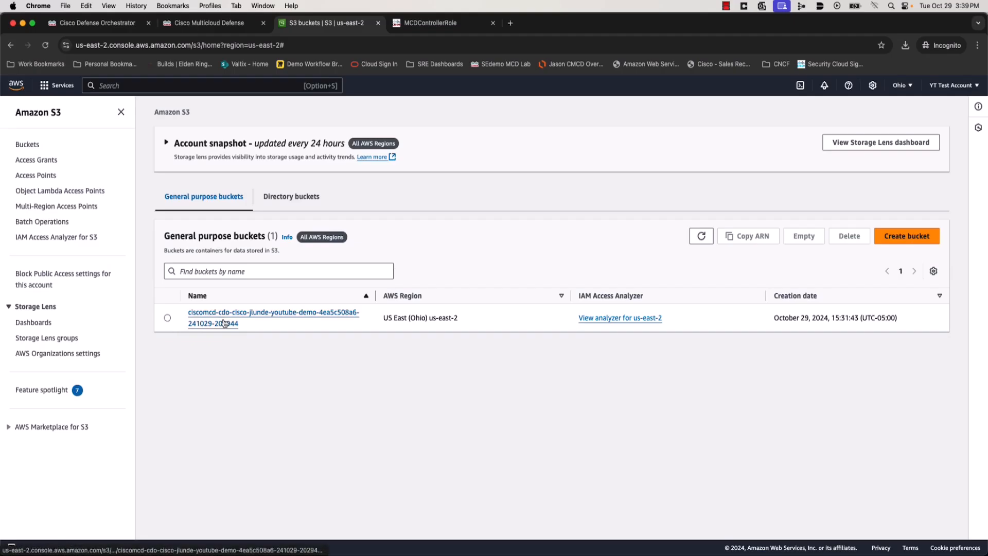
left_click(225, 323)
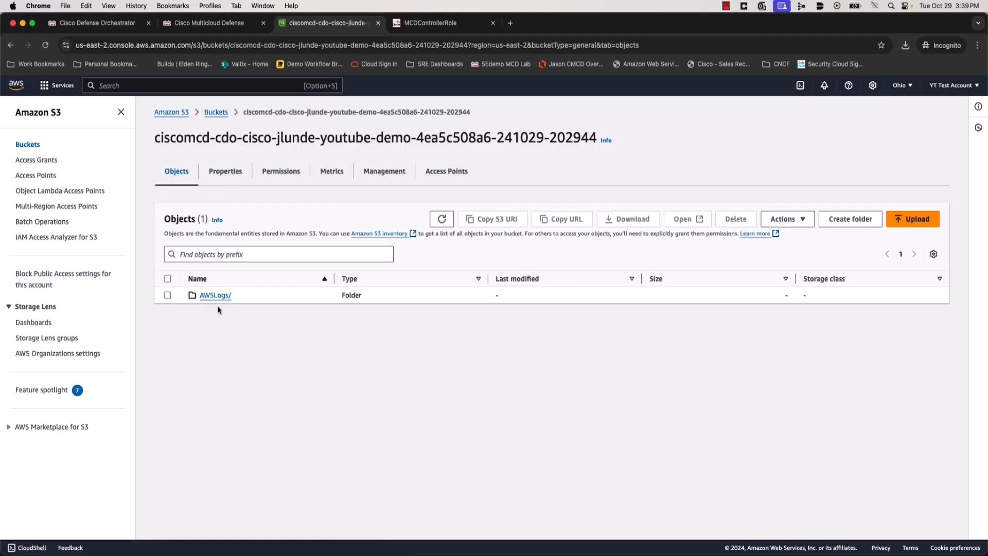
- Examine the bucket's AWS region and Amazon Resource Name in its properties, and view its lifecycle rules
left_click(224, 174)
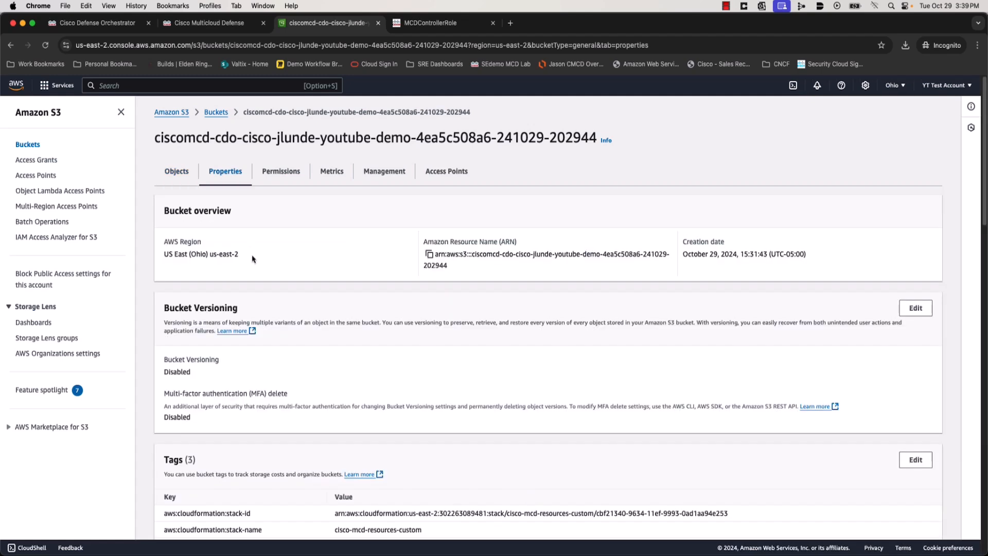
left_click_drag(182, 256, 234, 255)
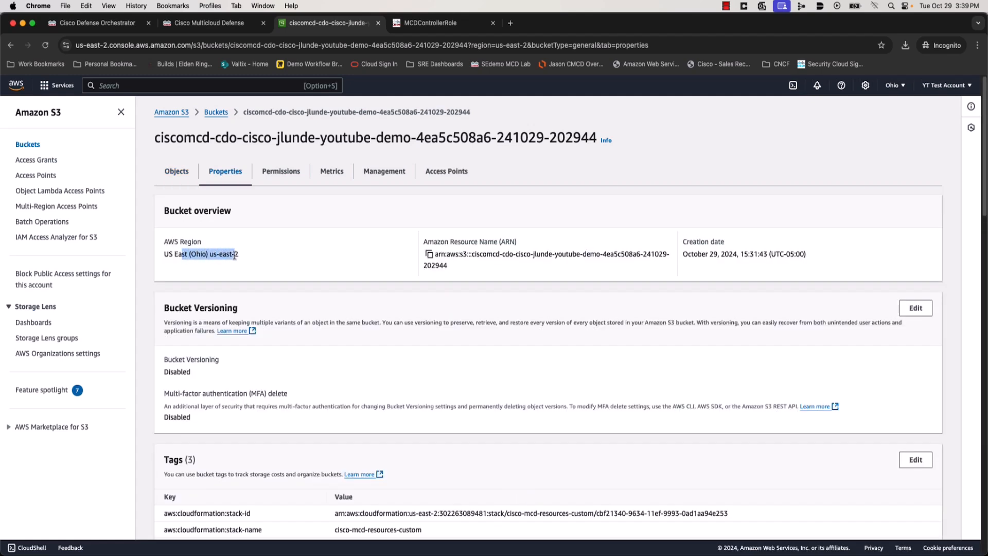
left_click_drag(438, 250, 626, 265)
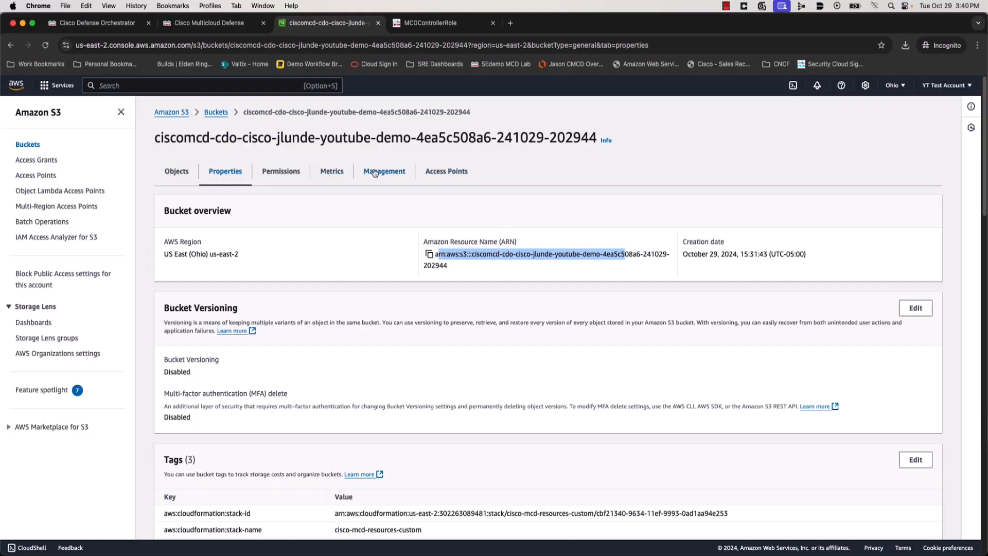
left_click(401, 175)
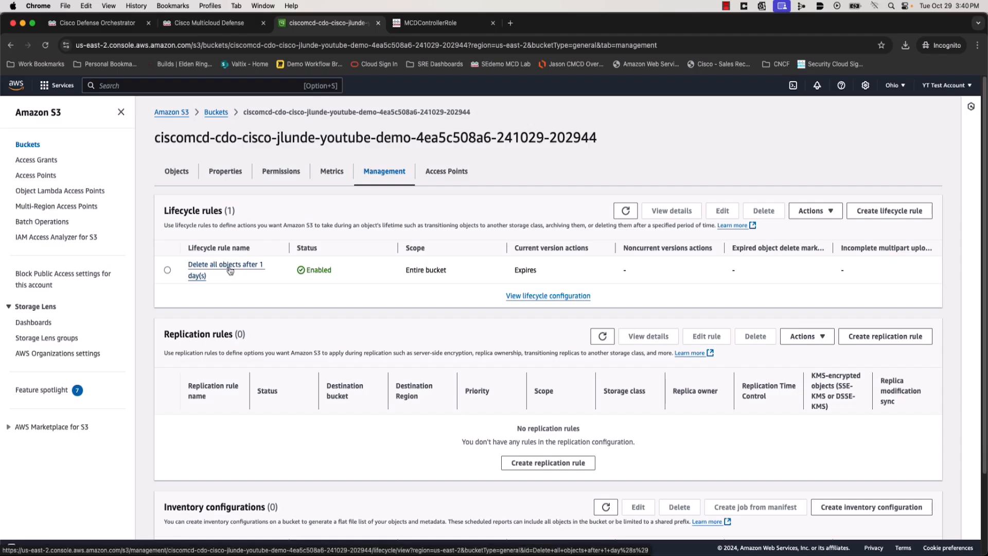
- Review the bucket's permissions, including the individual Block Public Access settings and the CloudTrail service principal in the bucket policy
left_click(283, 172)
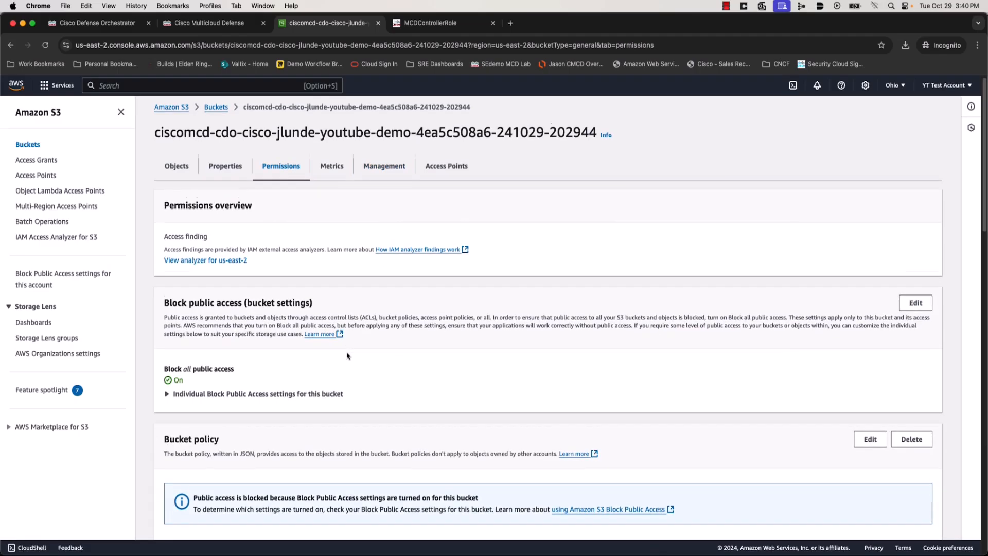
scroll(309, 353, "down", 2)
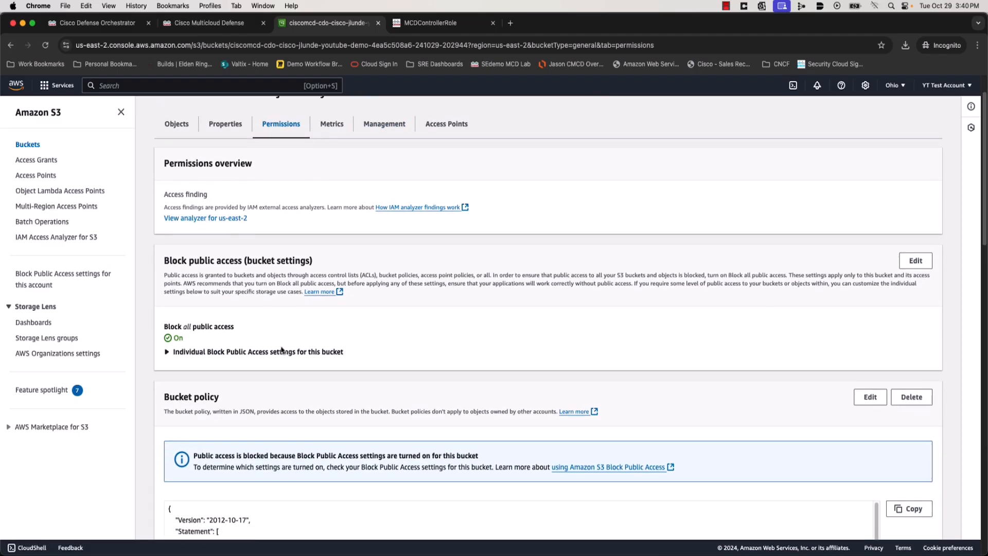
left_click(167, 352)
scroll(292, 344, "down", 1)
scroll(292, 344, "down", 5)
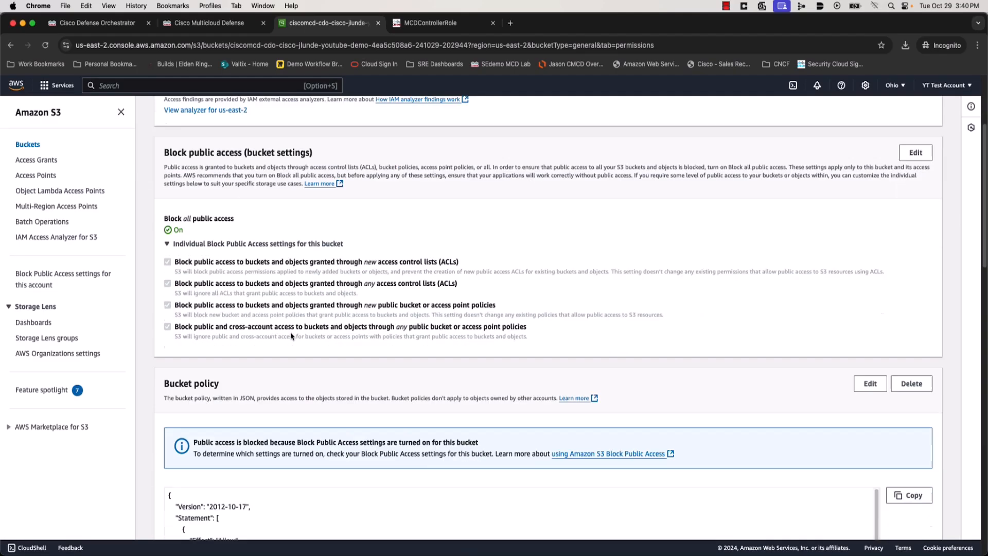
scroll(291, 336, "down", 7)
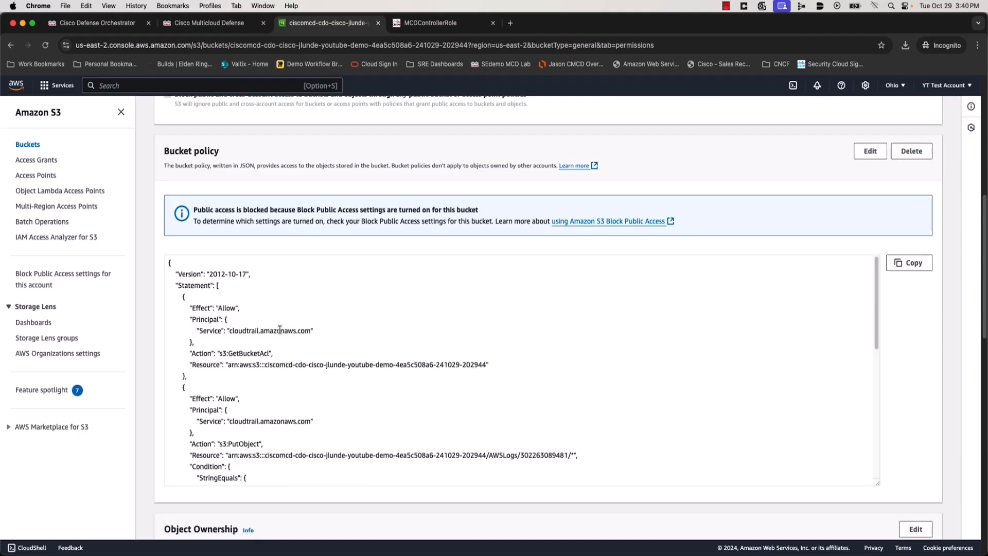
left_click_drag(228, 332, 334, 331)
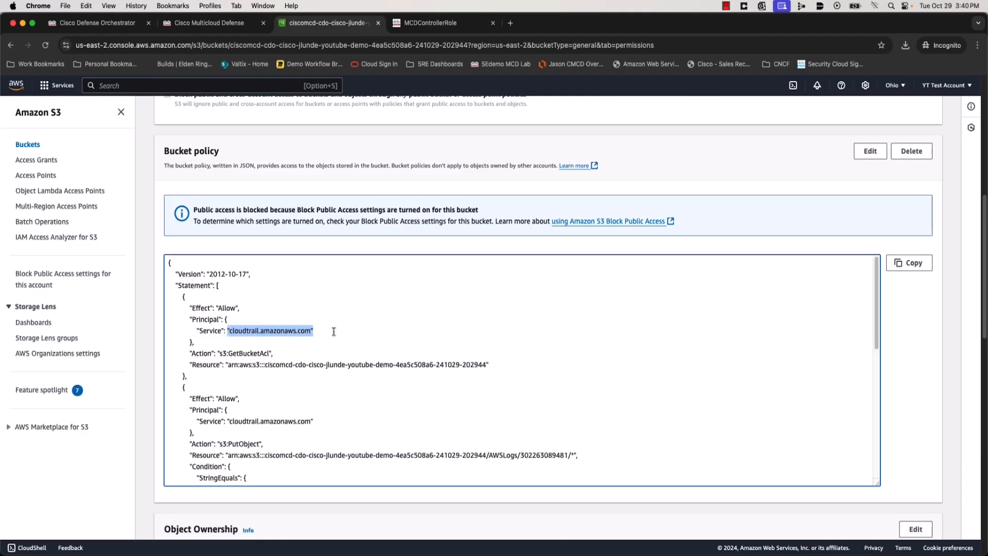
scroll(369, 366, "down", 2)
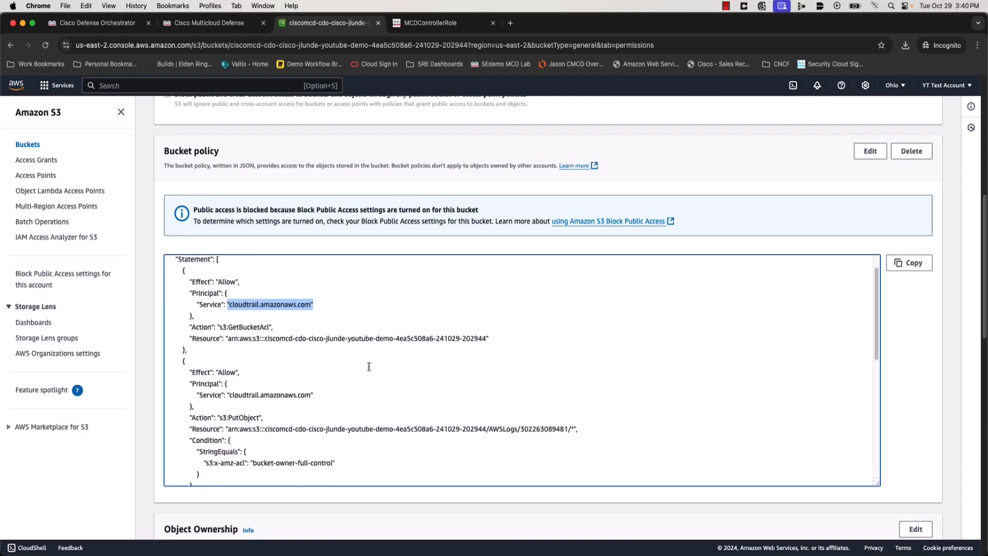
- Read through the remaining statements of the bucket policy, including the log delivery service's actions, resources and conditions
scroll(370, 366, "down", 4)
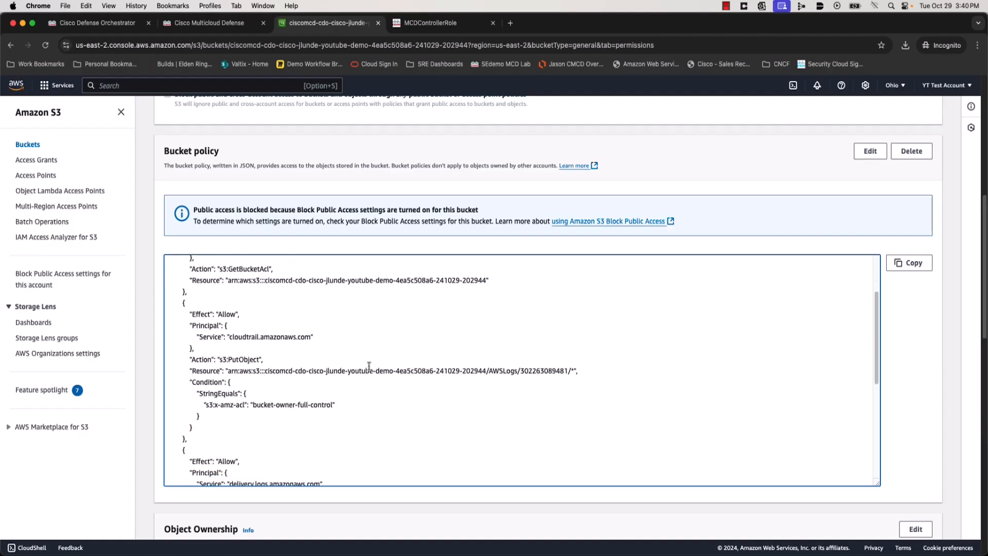
scroll(369, 366, "down", 1)
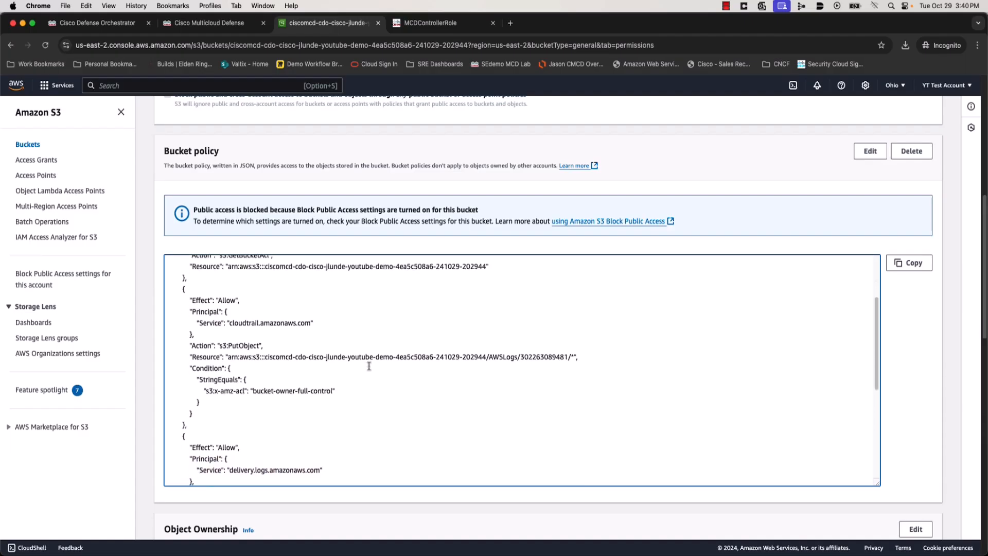
scroll(369, 366, "down", 6)
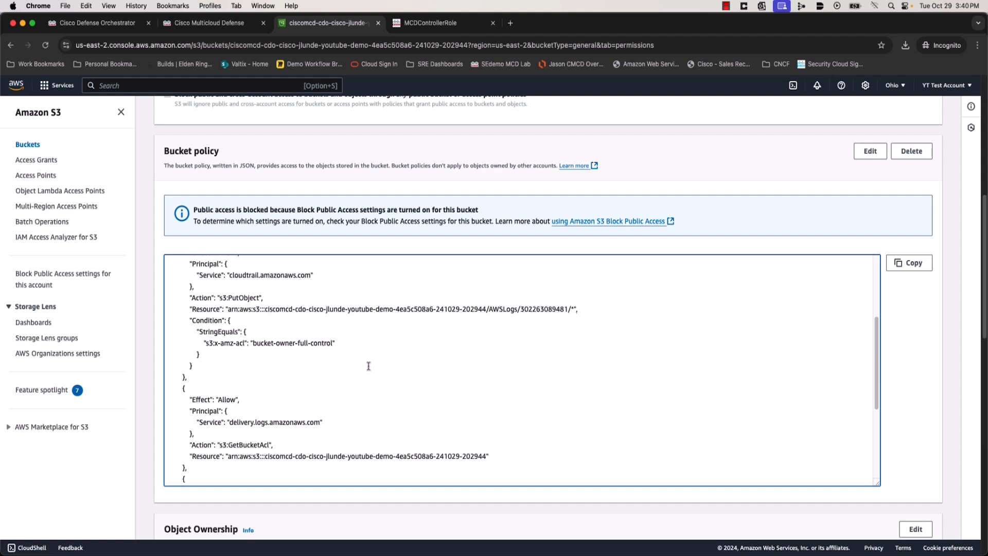
scroll(368, 366, "down", 5)
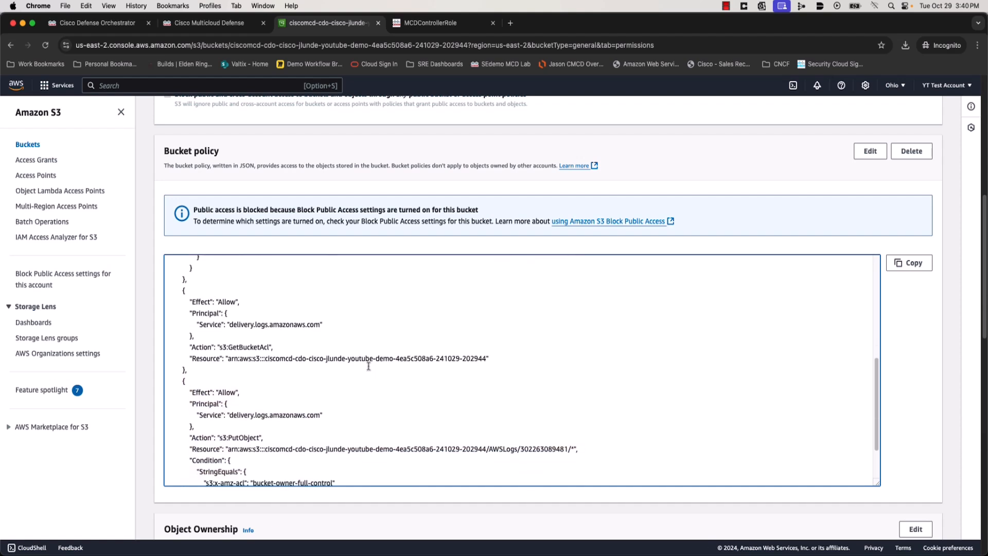
scroll(368, 366, "down", 2)
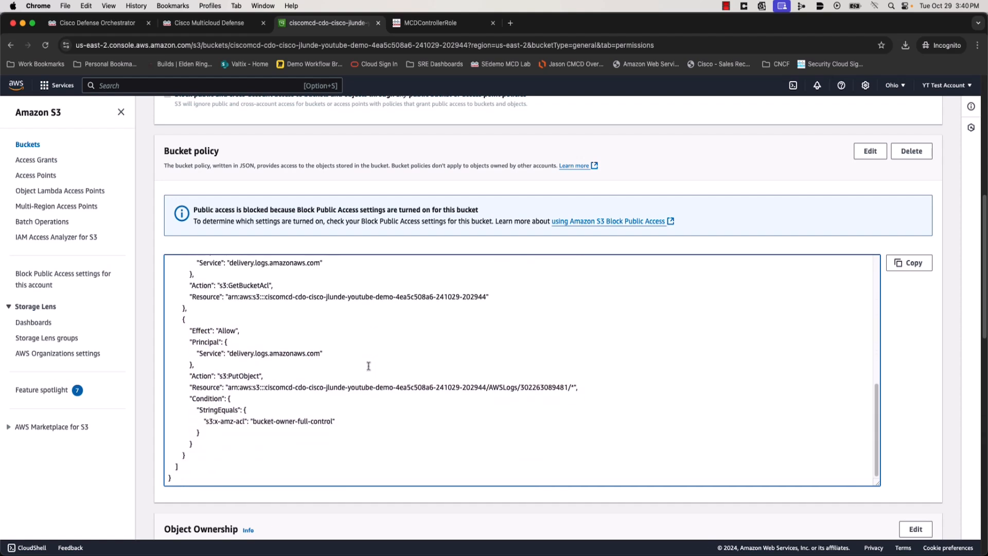
scroll(369, 367, "up", 13)
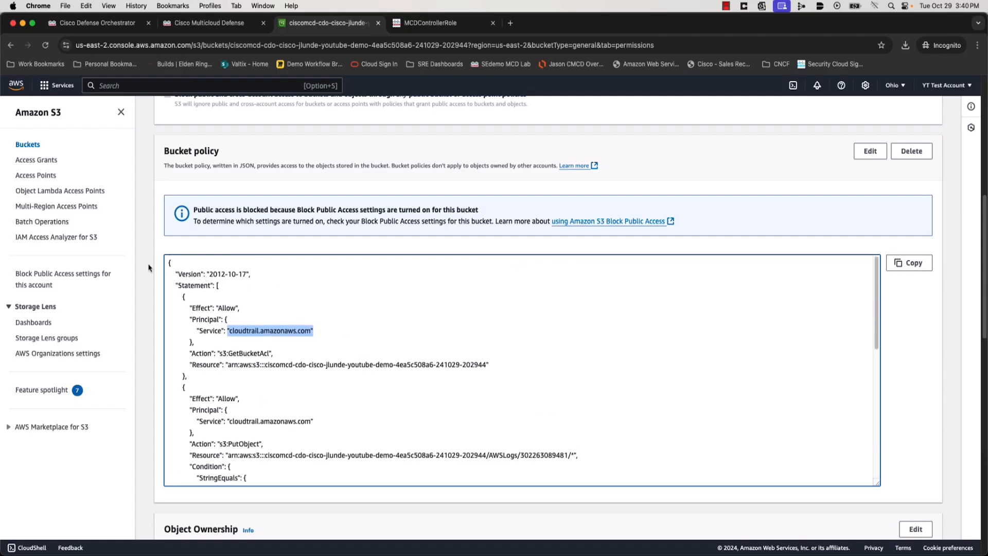
scroll(150, 268, "up", 10)
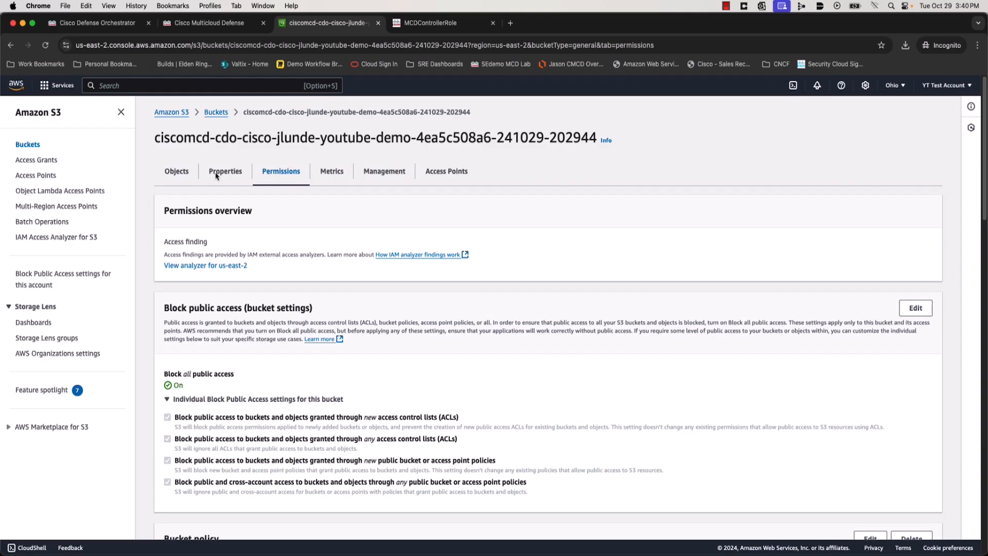
- Switch to the CloudTrail service and open the ciscomcd-youtube-videos-cloudtrail trail from the trails list
left_click(252, 86)
type("cloudtrail")
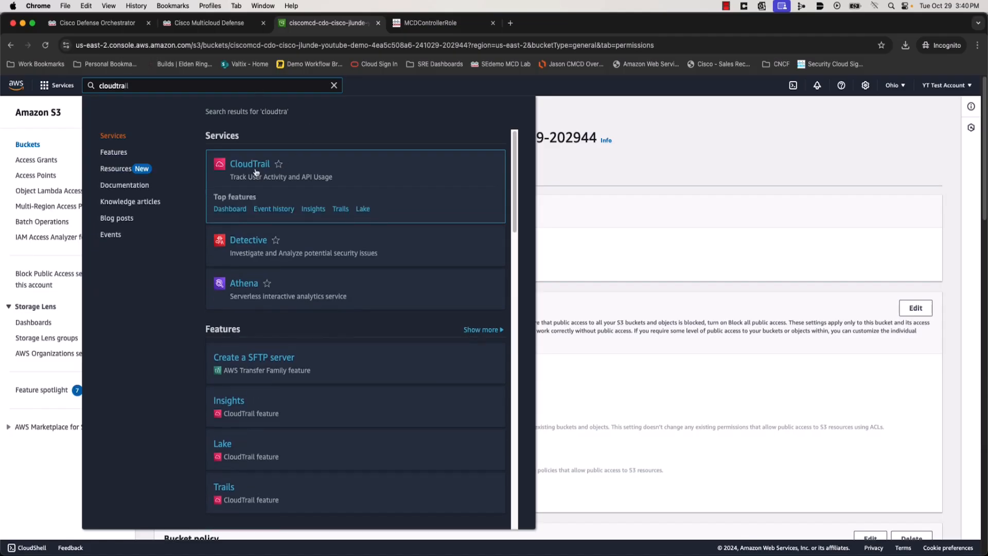
left_click(256, 170)
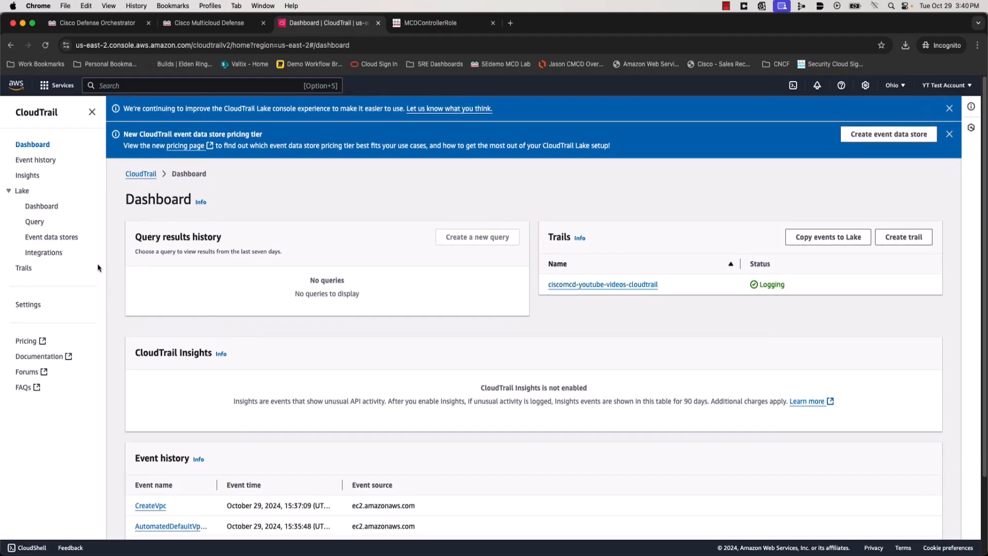
left_click(24, 268)
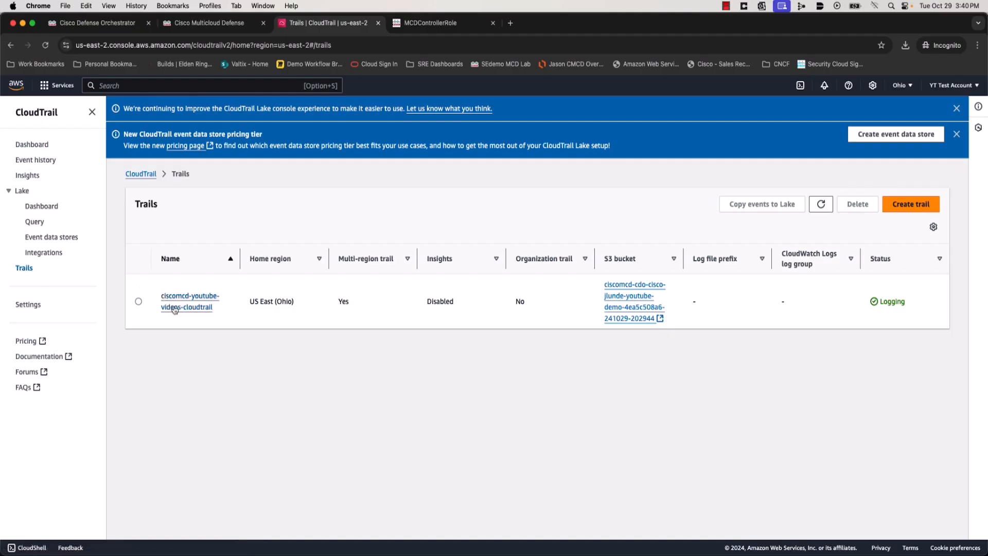
left_click(187, 308)
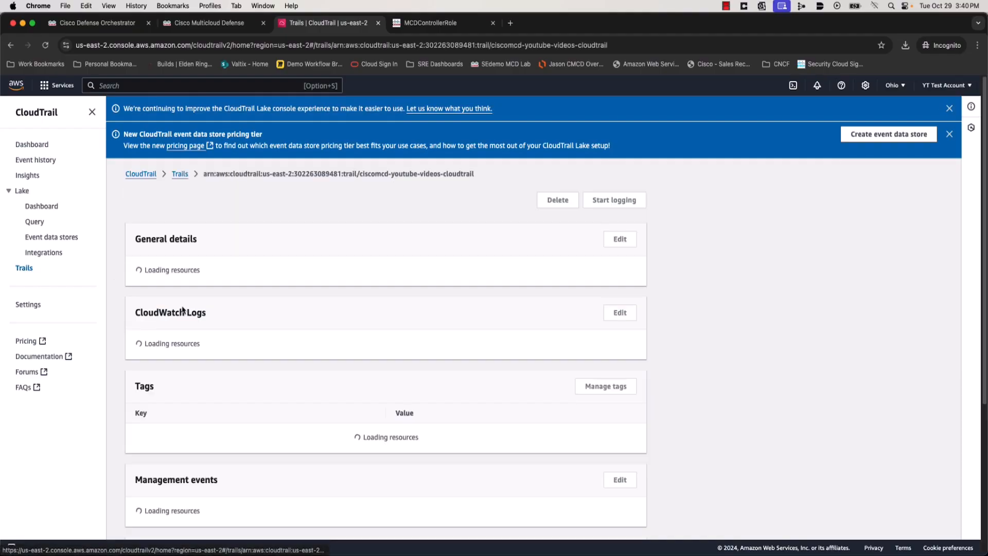
- Review the trail's general details and its management, data and Insights event settings, and return to the AWS Console Home
scroll(468, 395, "down", 1)
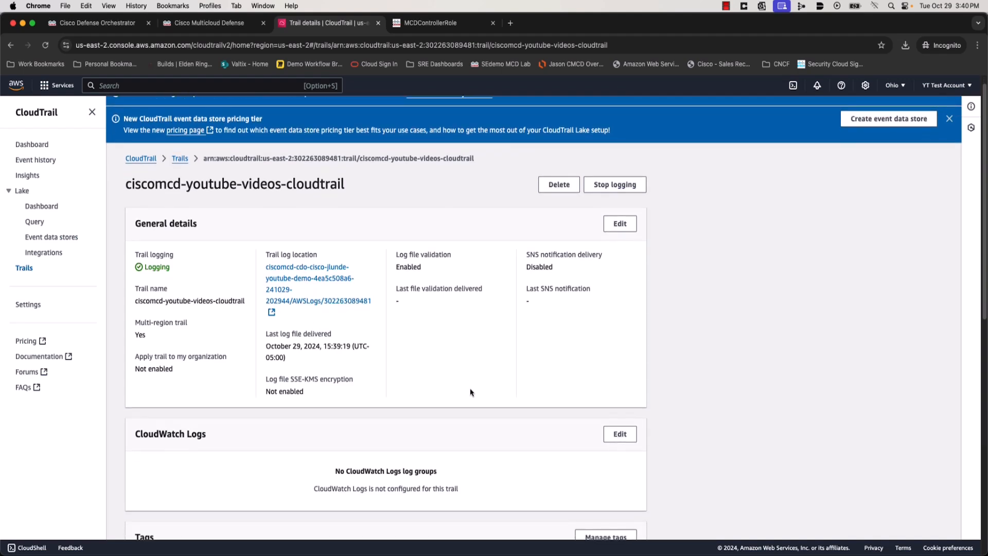
scroll(470, 392, "down", 5)
scroll(471, 393, "down", 10)
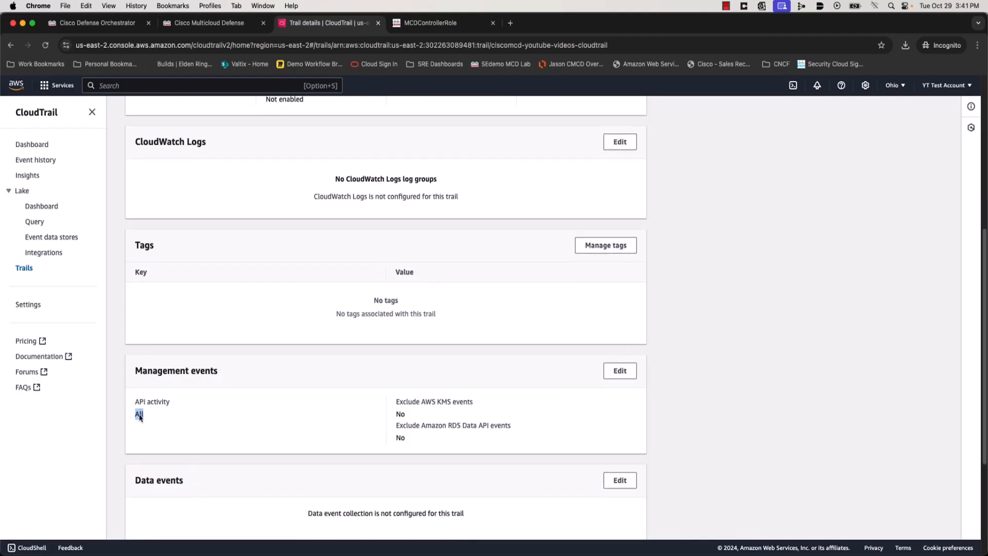
scroll(261, 436, "down", 3)
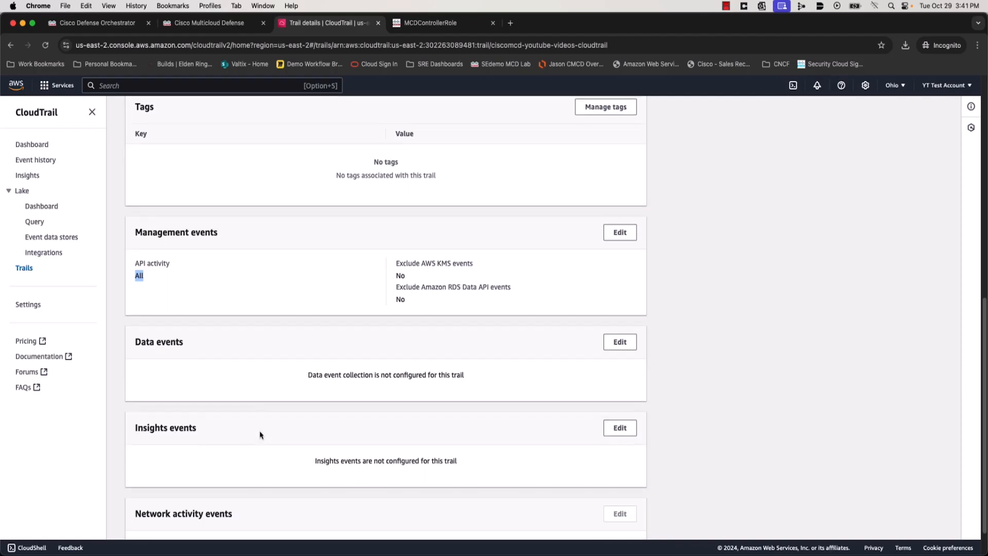
scroll(260, 433, "up", 15)
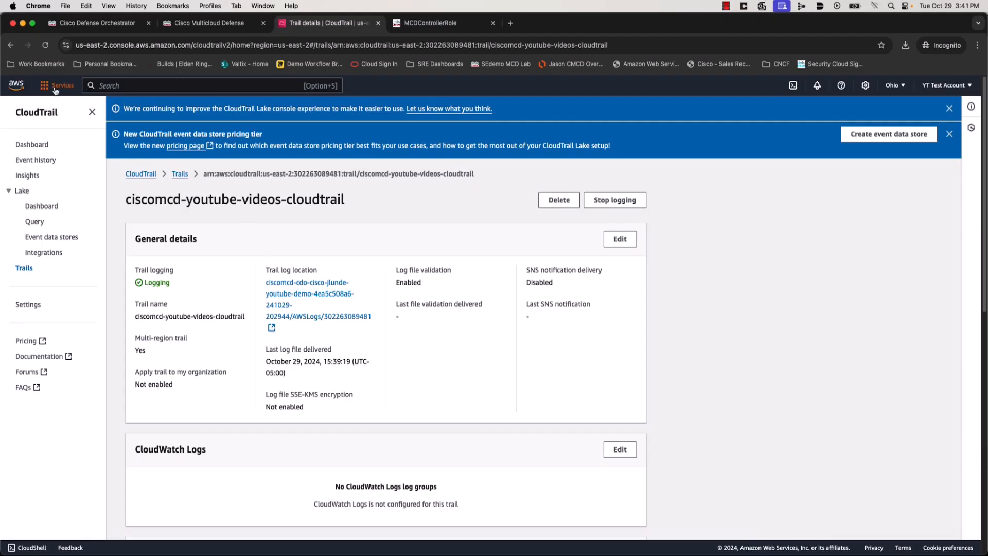
left_click(16, 85)
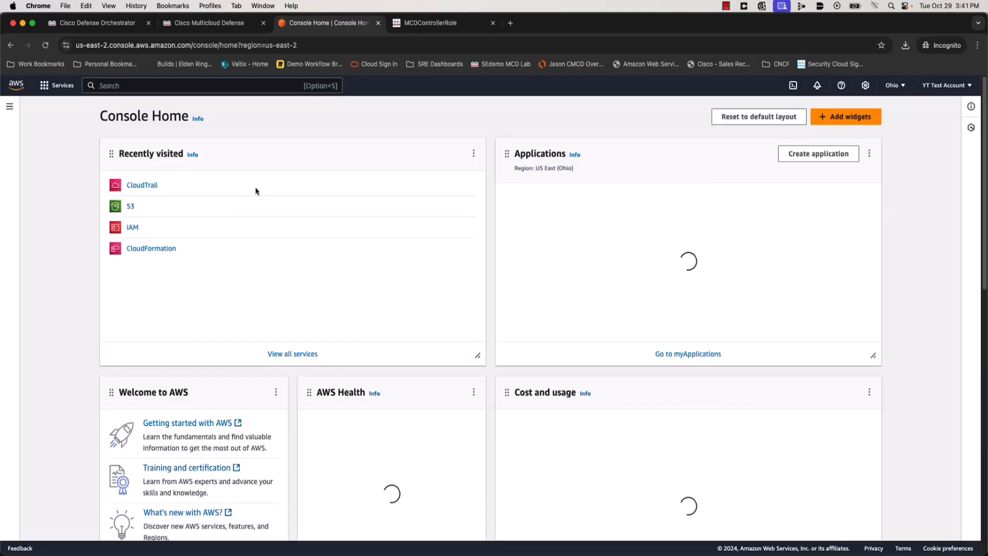
- Show the Documentation link in the Multicloud Defense dashboard's help options, and switch to the Multicloud Defense User Guide
left_click(435, 23)
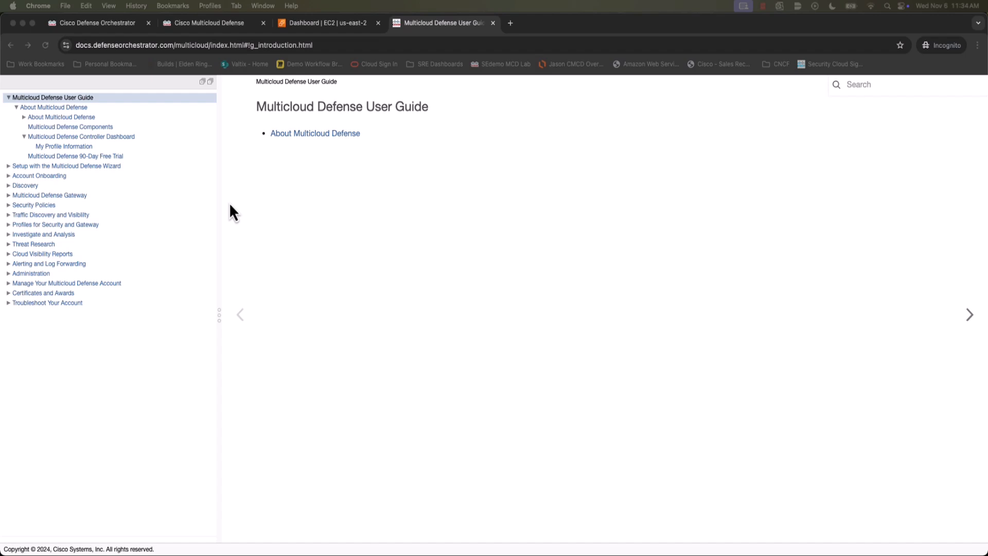
left_click(209, 28)
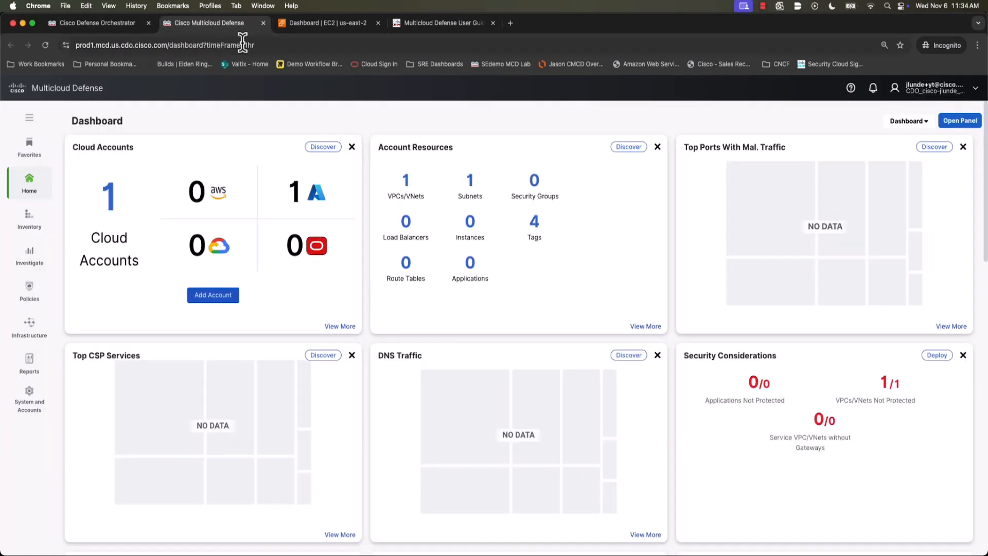
left_click(856, 91)
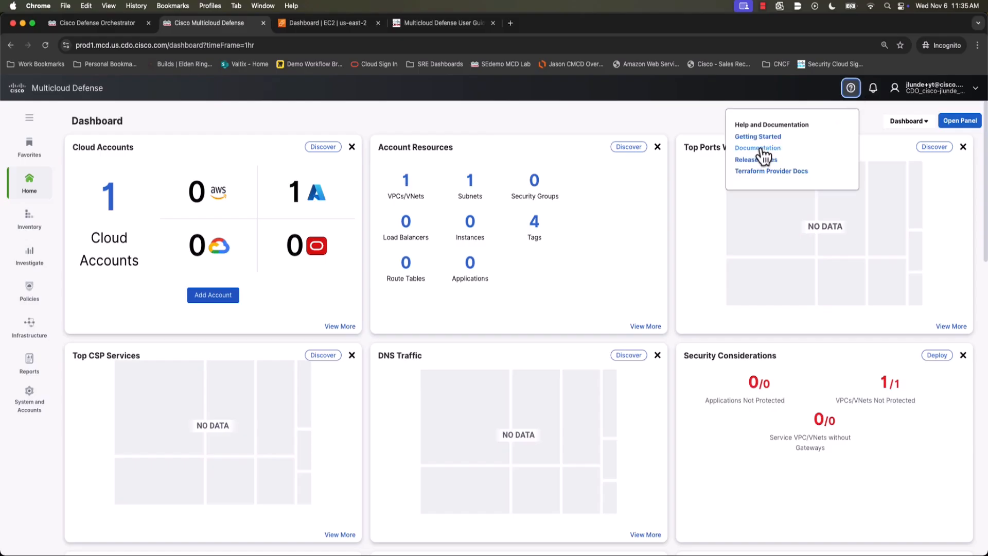
left_click(453, 24)
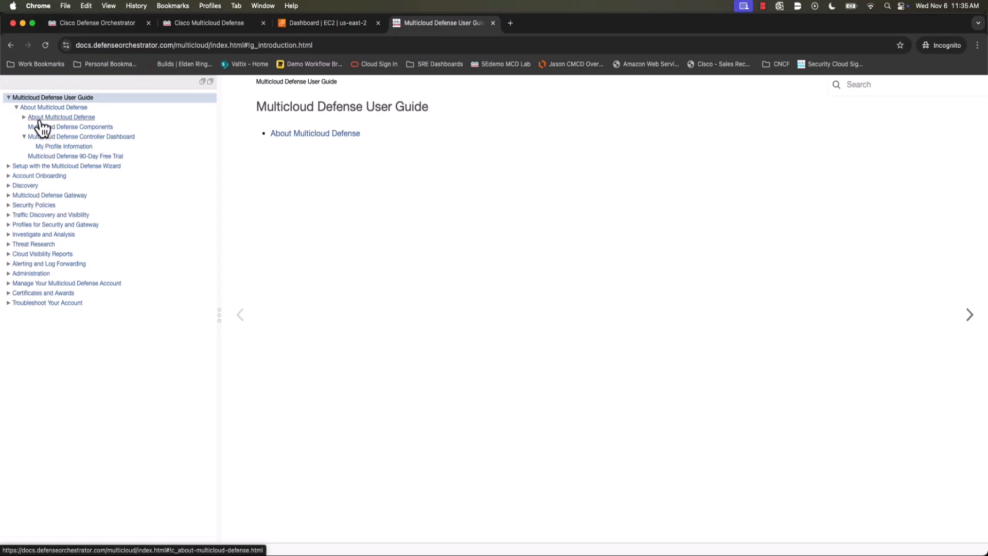
- Consult the Connect AWS Account procedure in the user guide's Setup with the Multicloud Defense Wizard section
left_click(9, 166)
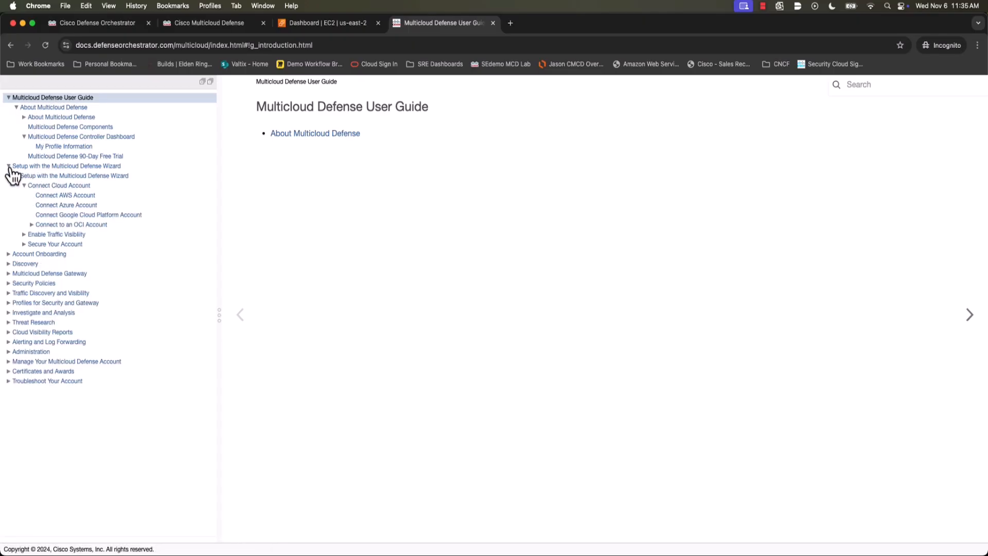
left_click(59, 197)
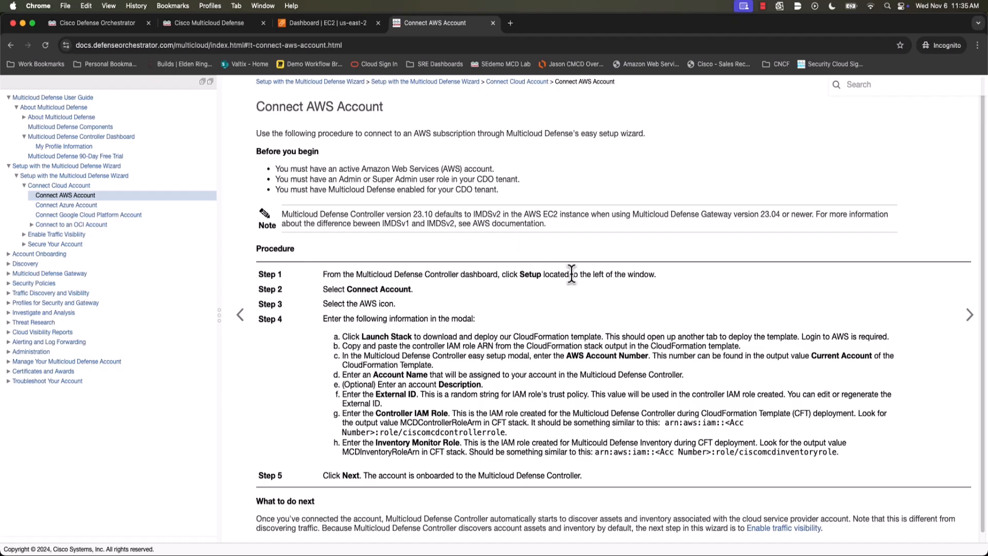
scroll(571, 274, "down", 1)
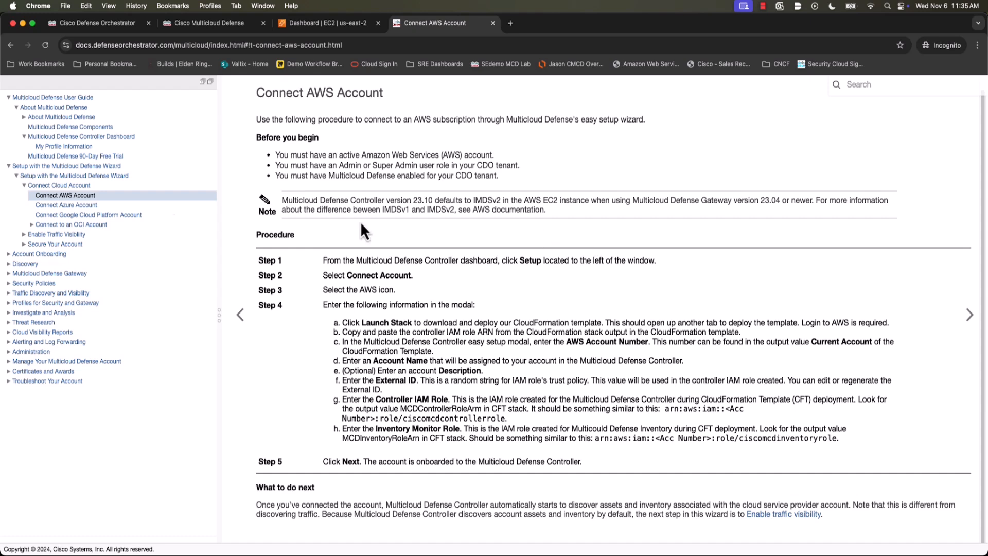
- Collapse the wizard setup section and read the AWS Overview page under Account Onboarding
left_click(8, 167)
left_click(9, 176)
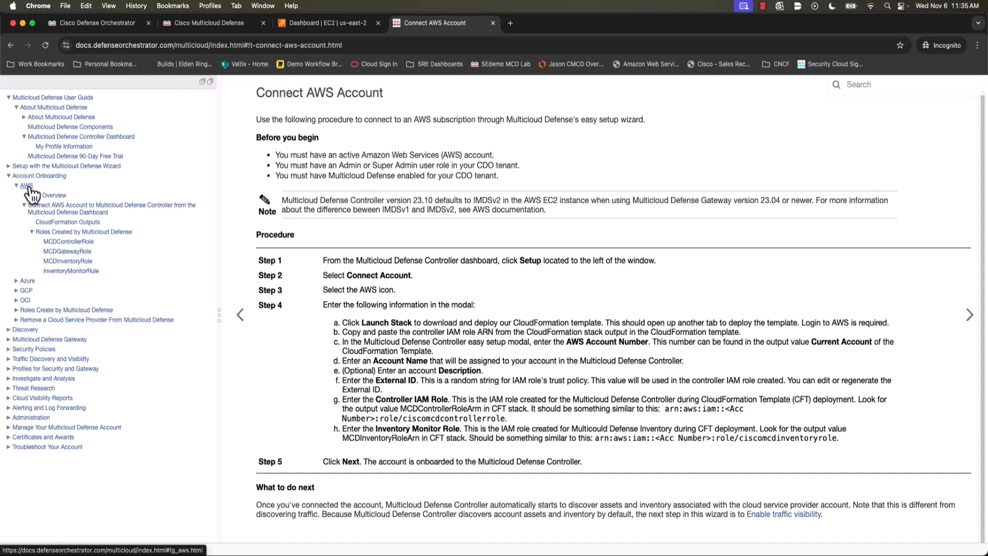
left_click(26, 186)
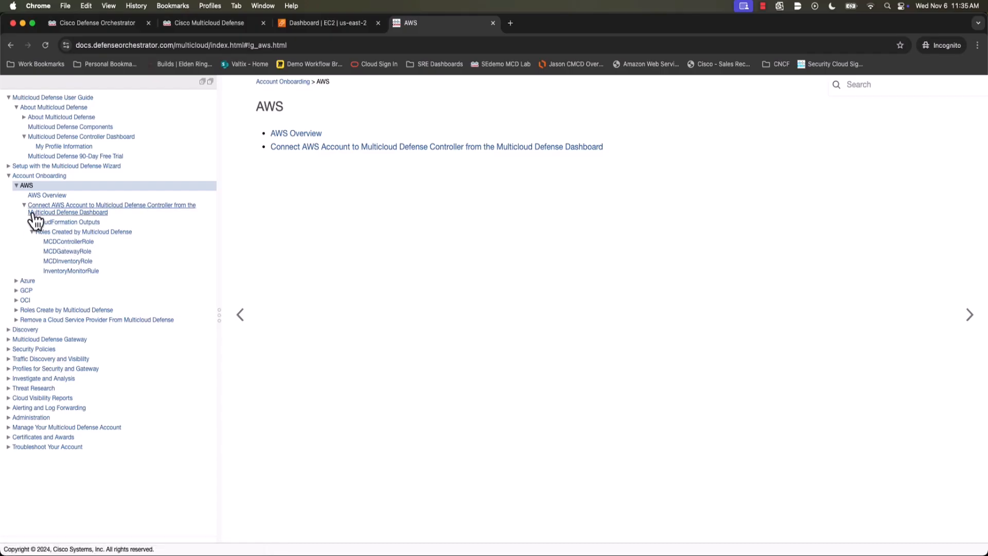
left_click(46, 198)
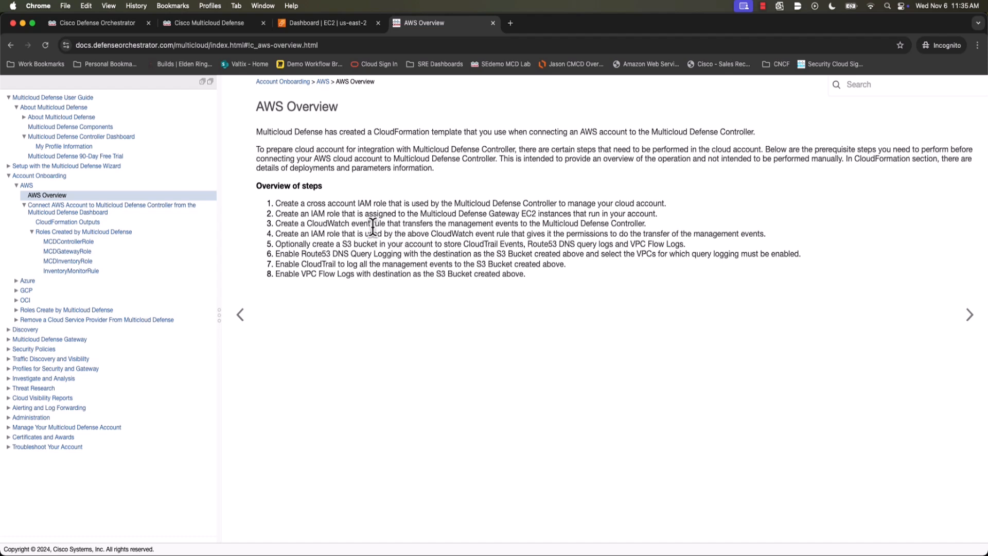
- Read the Roles Created by Multicloud Defense page and examine the IAM policy on the MCDControllerRole page
left_click(81, 235)
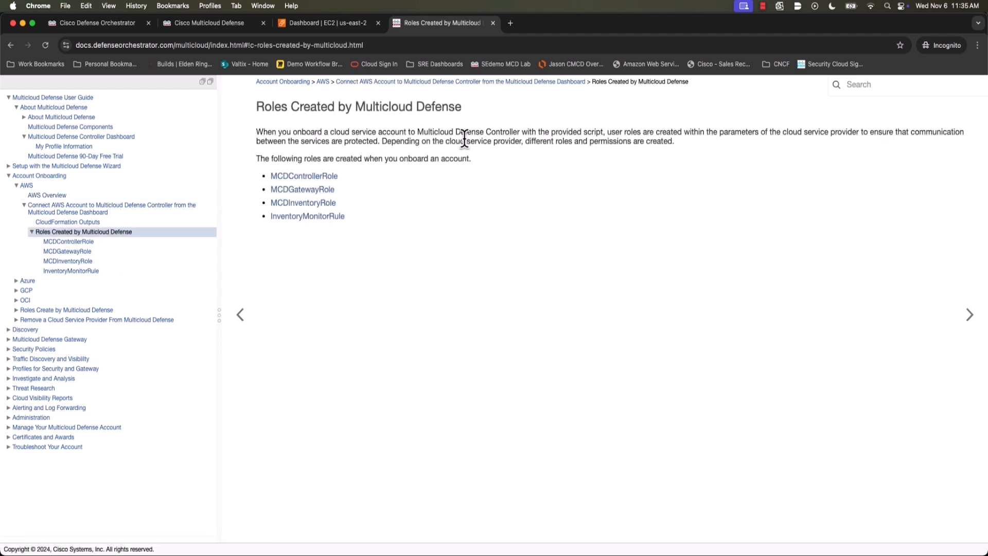
left_click(80, 244)
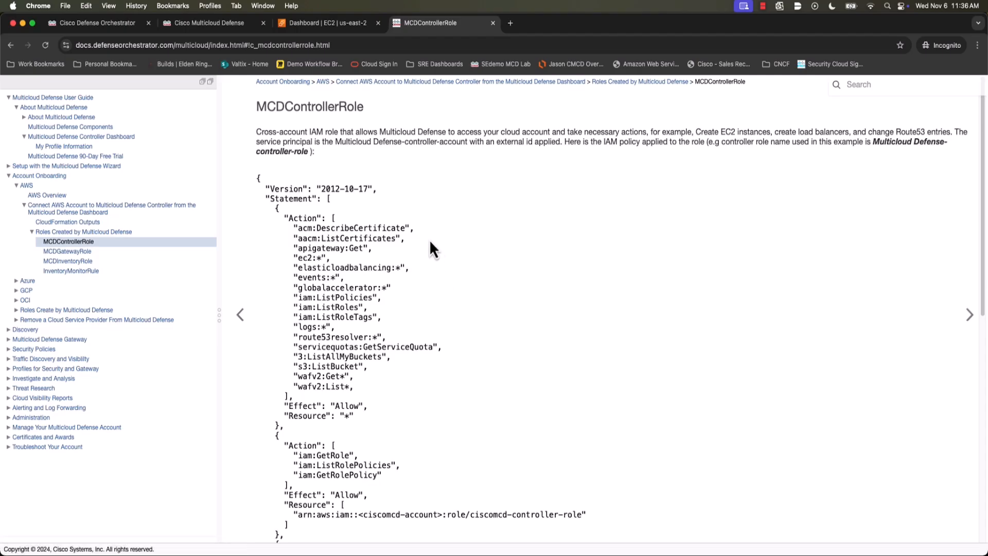
scroll(465, 248, "down", 5)
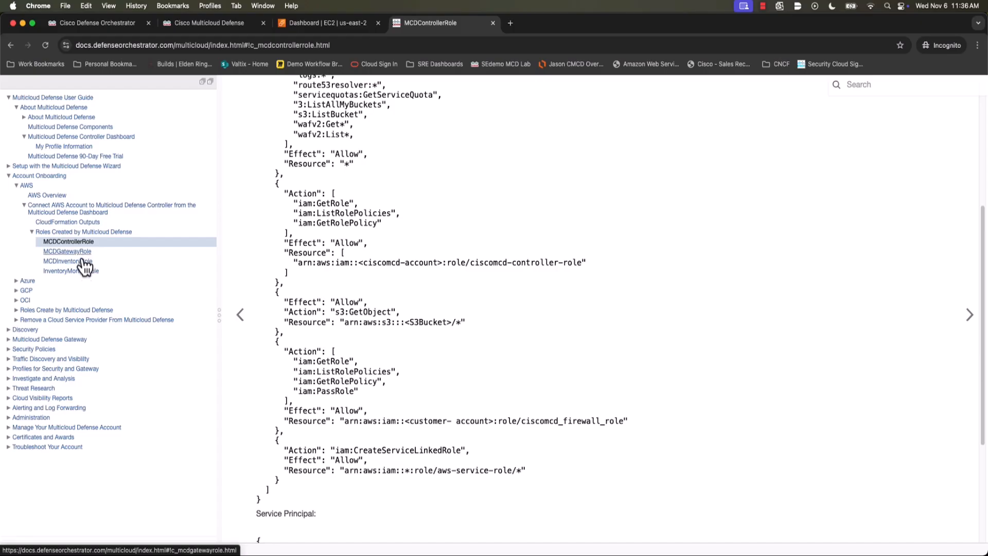
- Examine the MCDGatewayRole page, highlighting the s3:PutObject and kms:Decrypt actions in its IAM policy
left_click(67, 252)
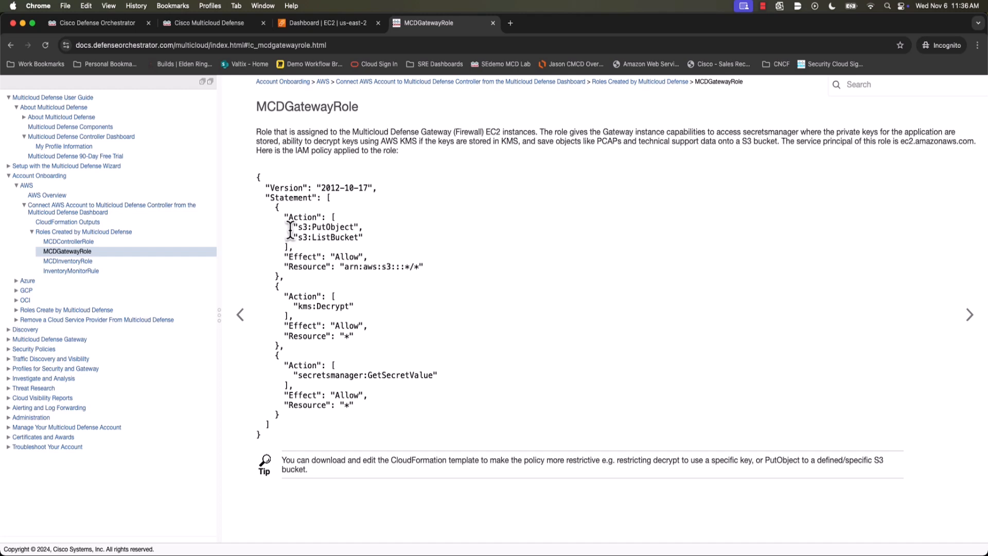
left_click_drag(289, 227, 357, 227)
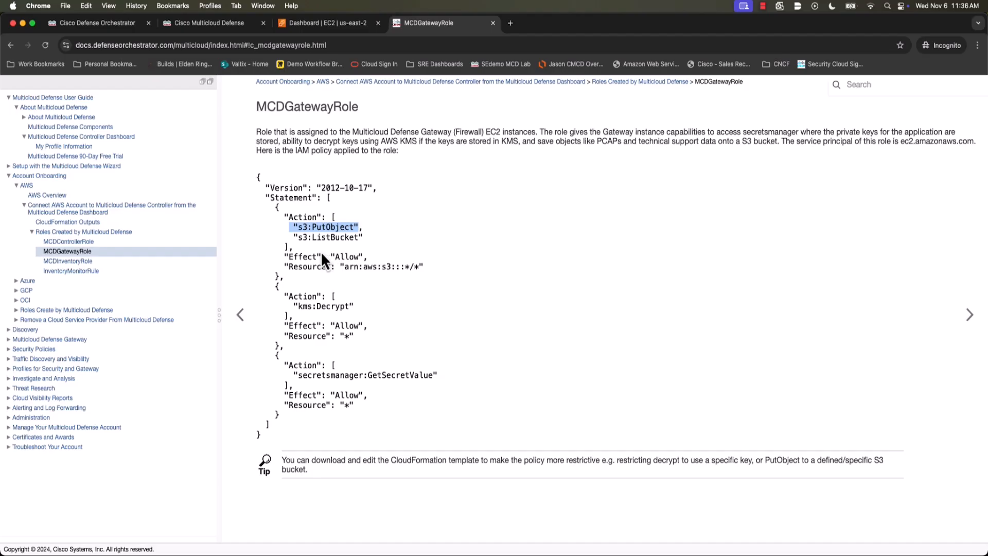
left_click_drag(298, 306, 370, 309)
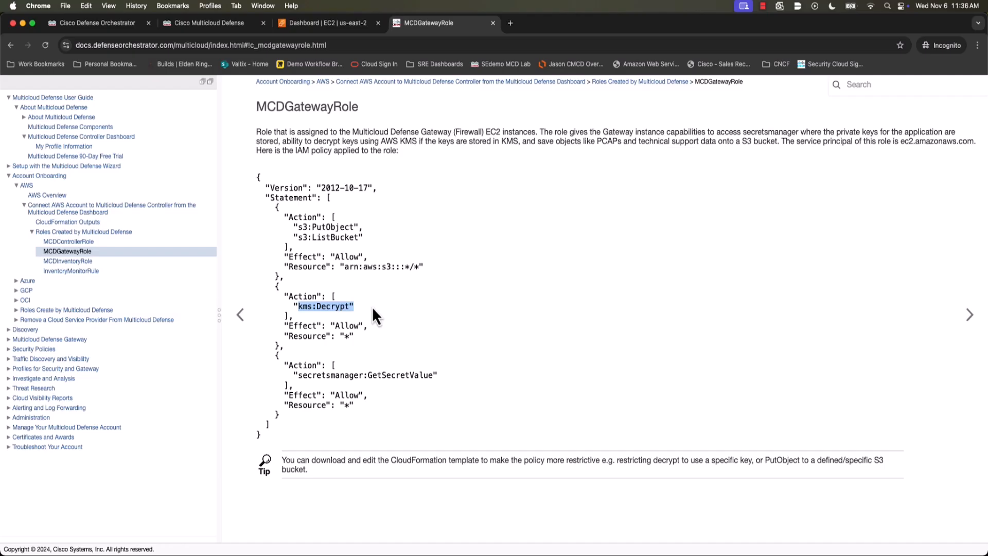
- Consult the MCDInventoryRole and InventoryMonitorRule pages for the policy and custom event pattern
left_click(82, 261)
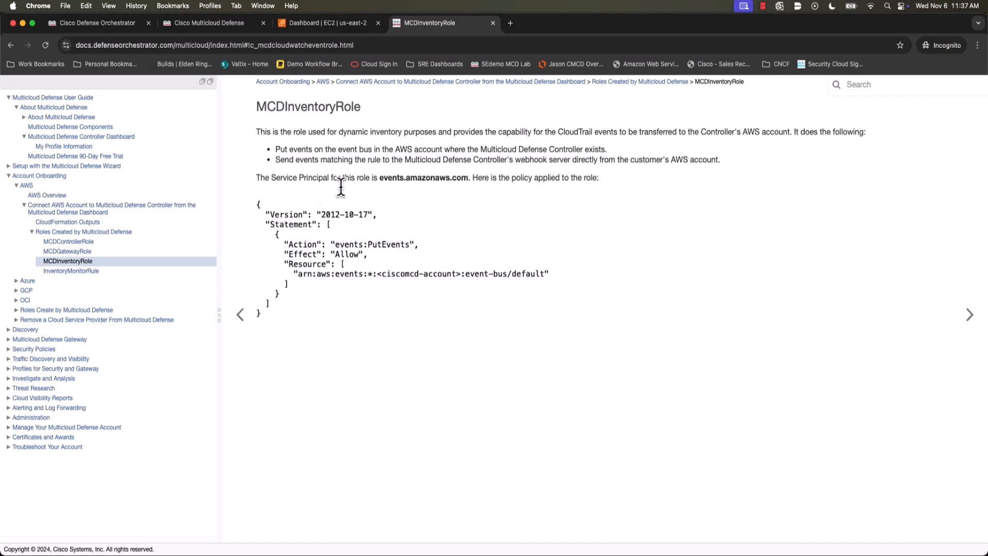
left_click(88, 272)
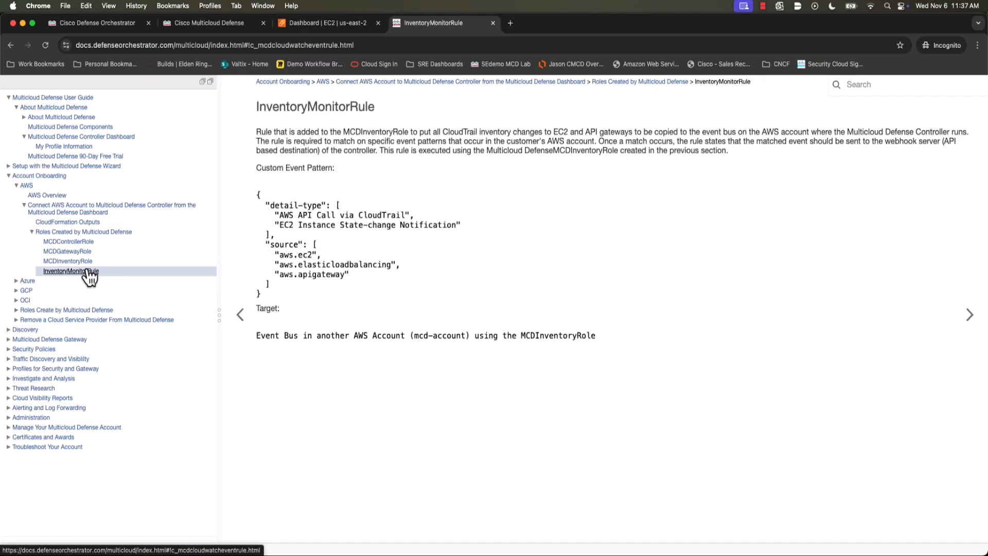